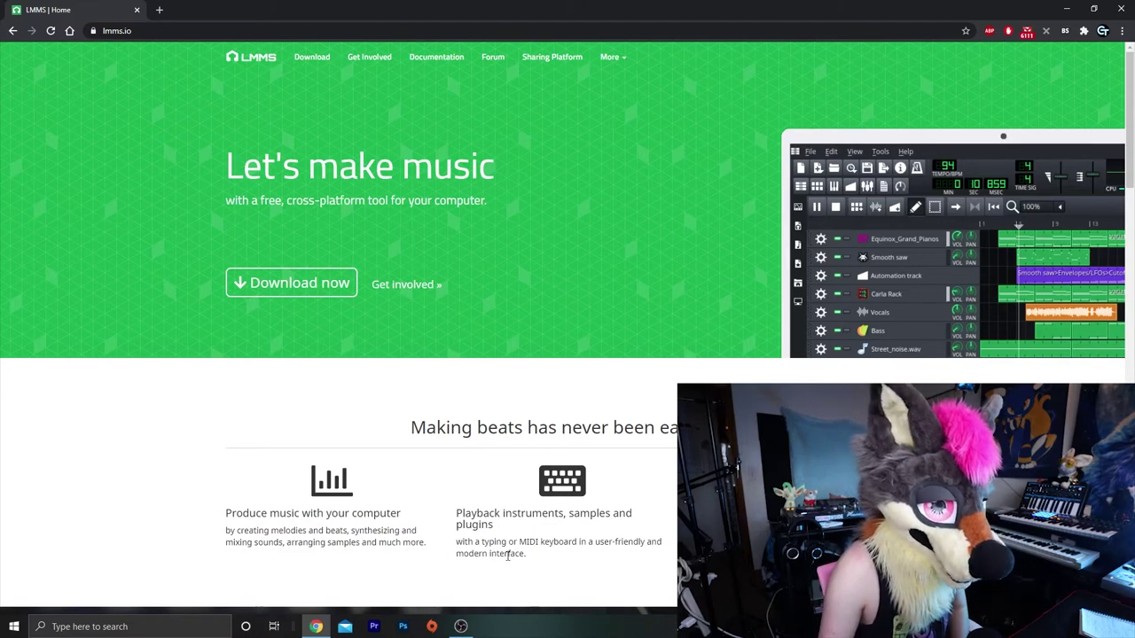
# - Launch LMMS from the Windows Start menu to get a new untitled project
pyautogui.click(14, 627)
pyautogui.click(295, 238)
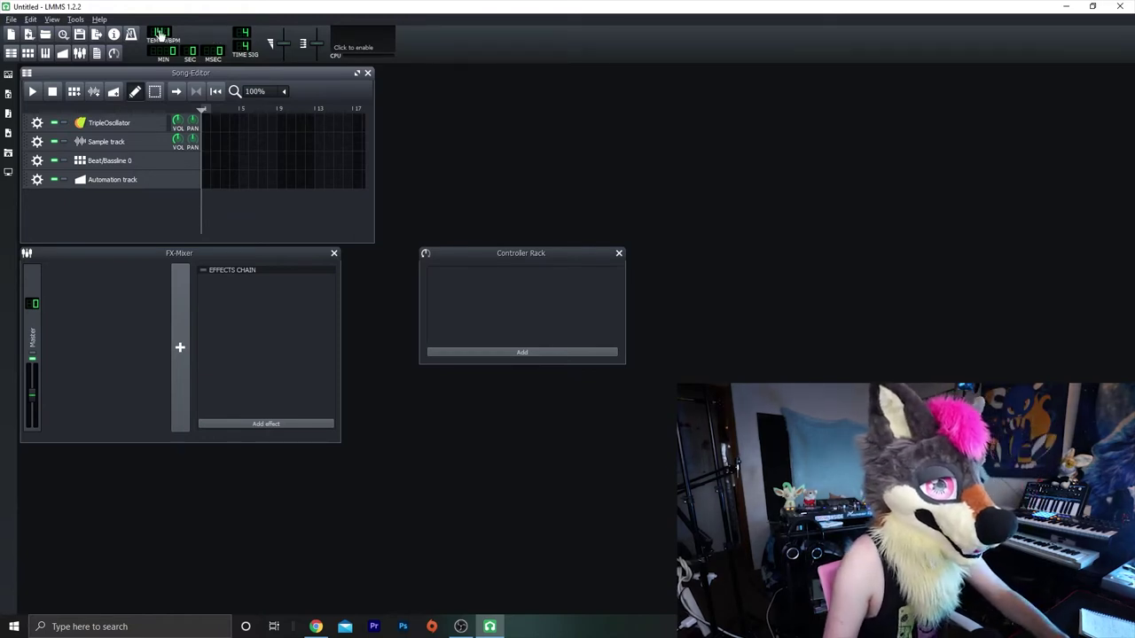
# - Set the song tempo to 110 BPM
pyautogui.doubleClick(160, 34)
pyautogui.write('110')
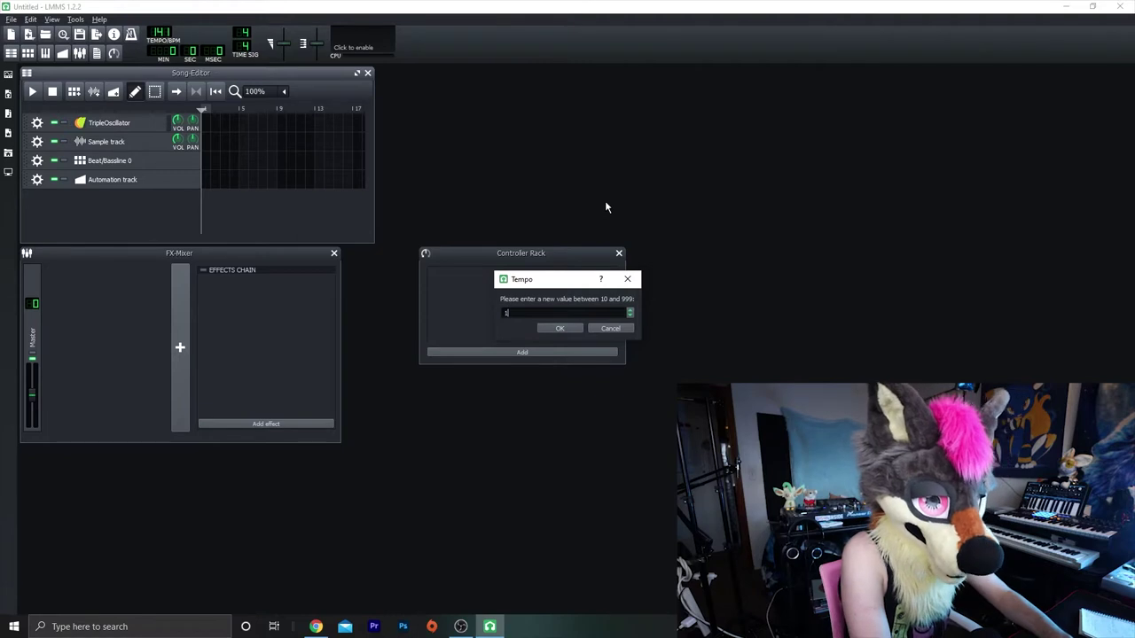
pyautogui.press('Return')
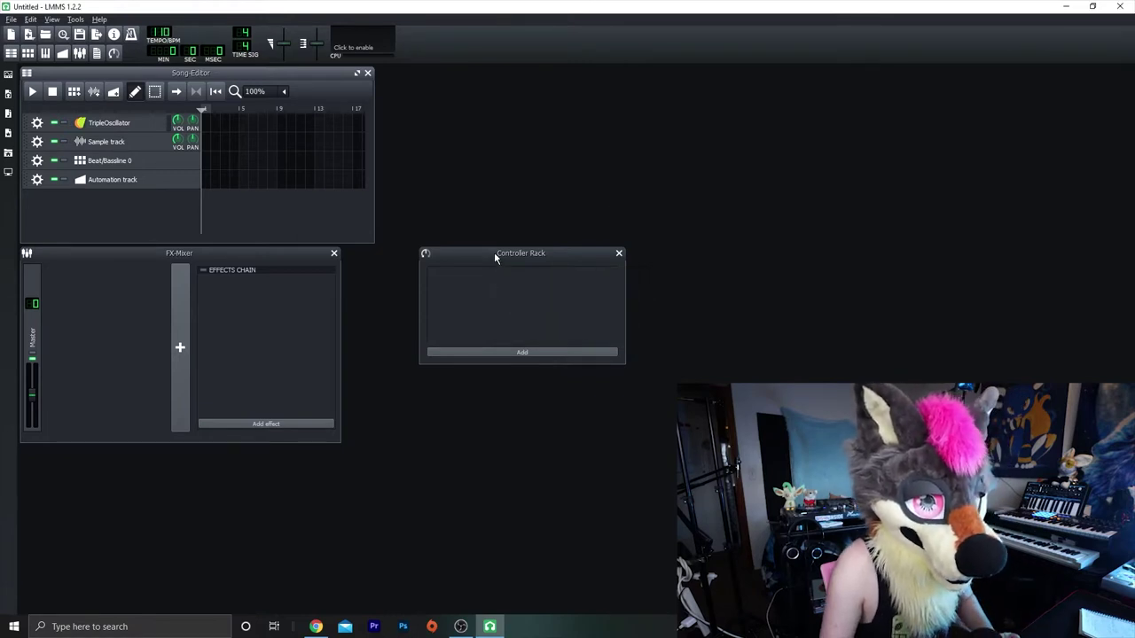
# - Close the Controller Rack, widen the Song-Editor, and show the My Presets browser
pyautogui.press('F11')
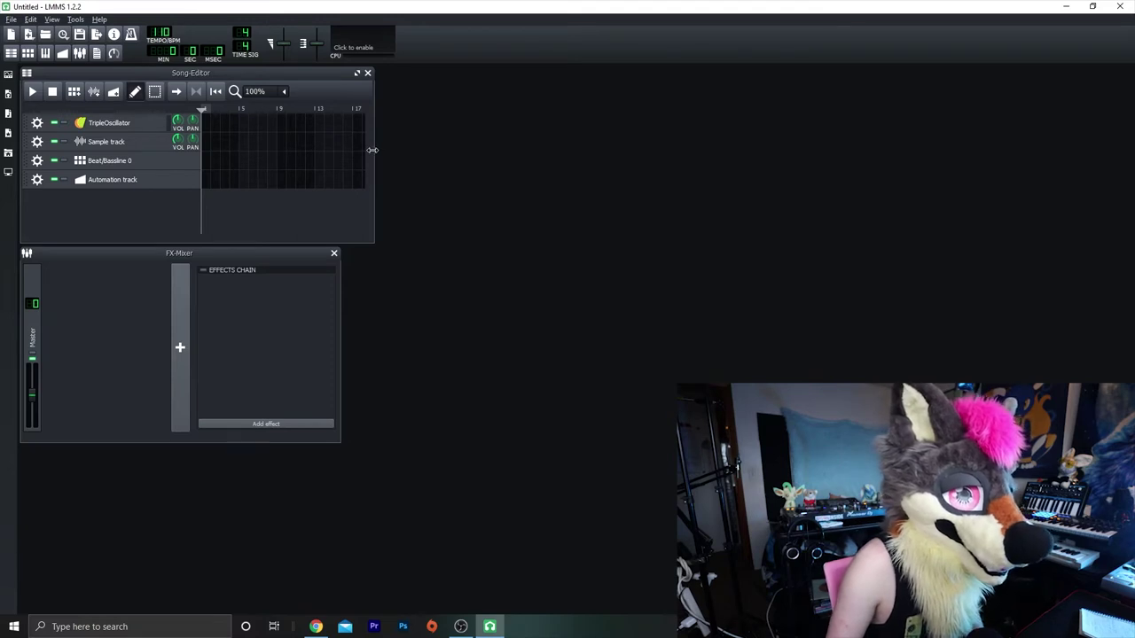
pyautogui.moveTo(372, 149); pyautogui.dragTo(590, 164)
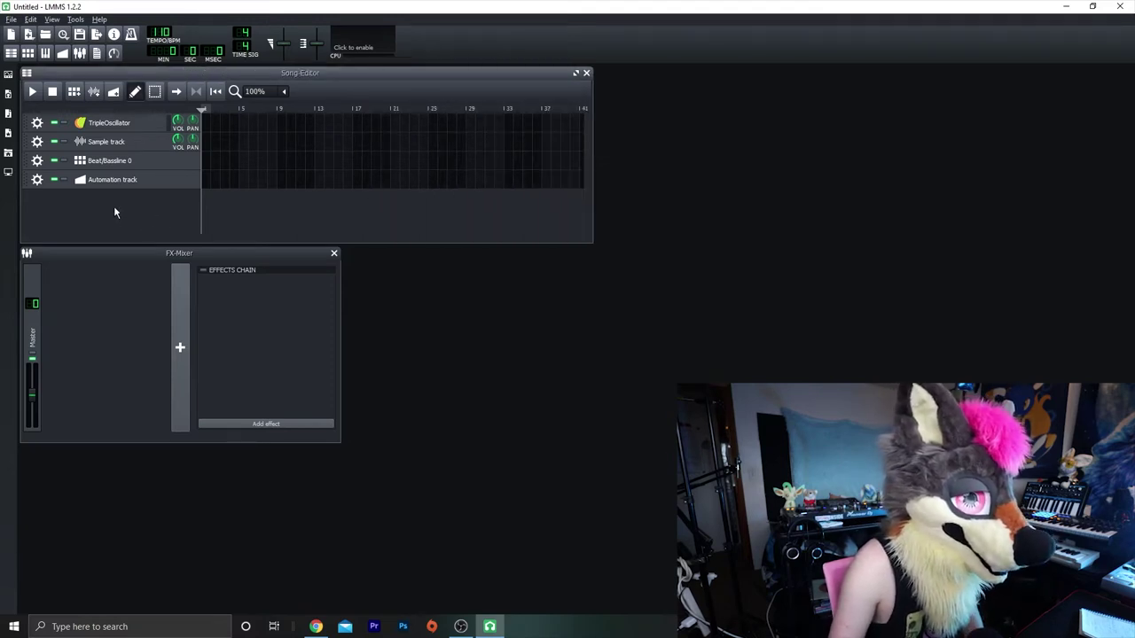
pyautogui.click(8, 133)
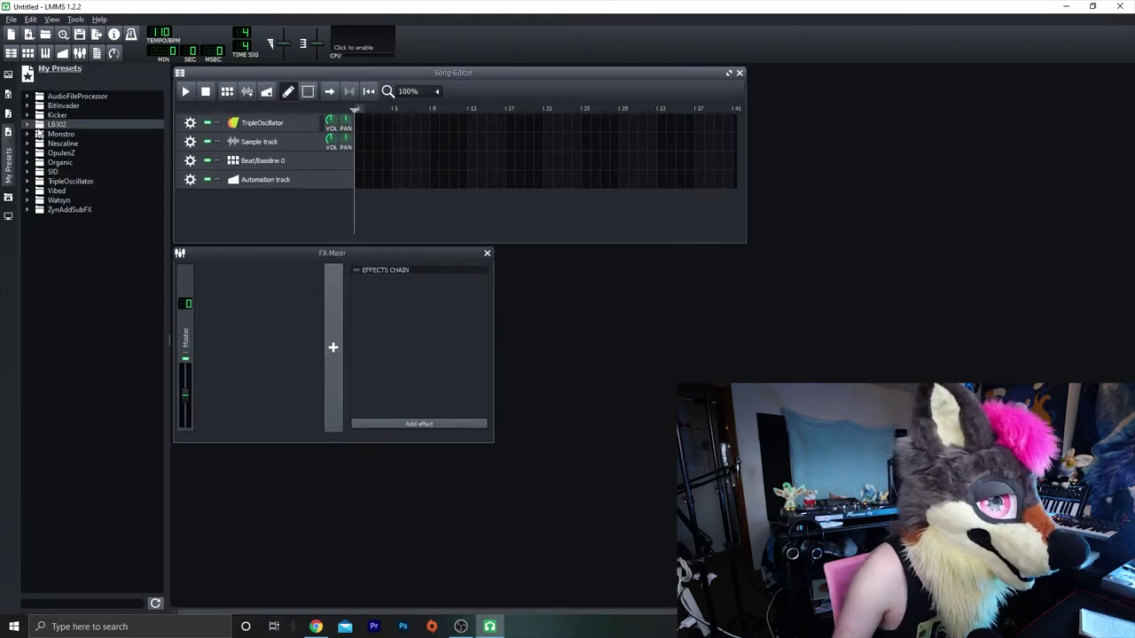
# - Add the TripleOscillator ElectricOboe.xpf preset as a new track and open its Piano Roll
pyautogui.click(34, 182)
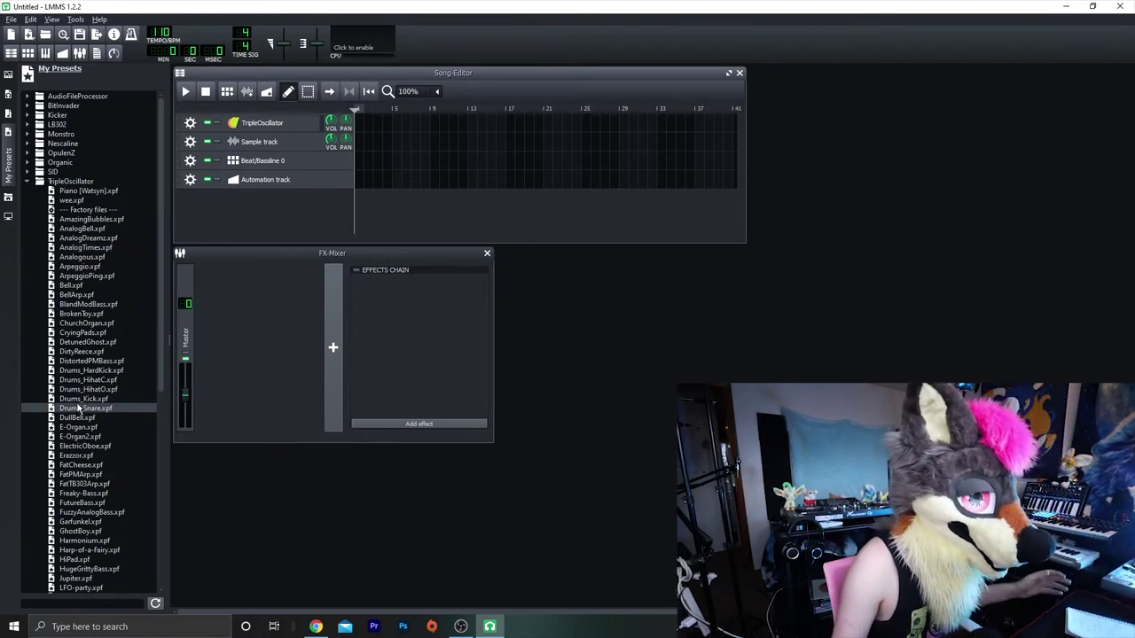
pyautogui.moveTo(84, 446); pyautogui.dragTo(205, 406)
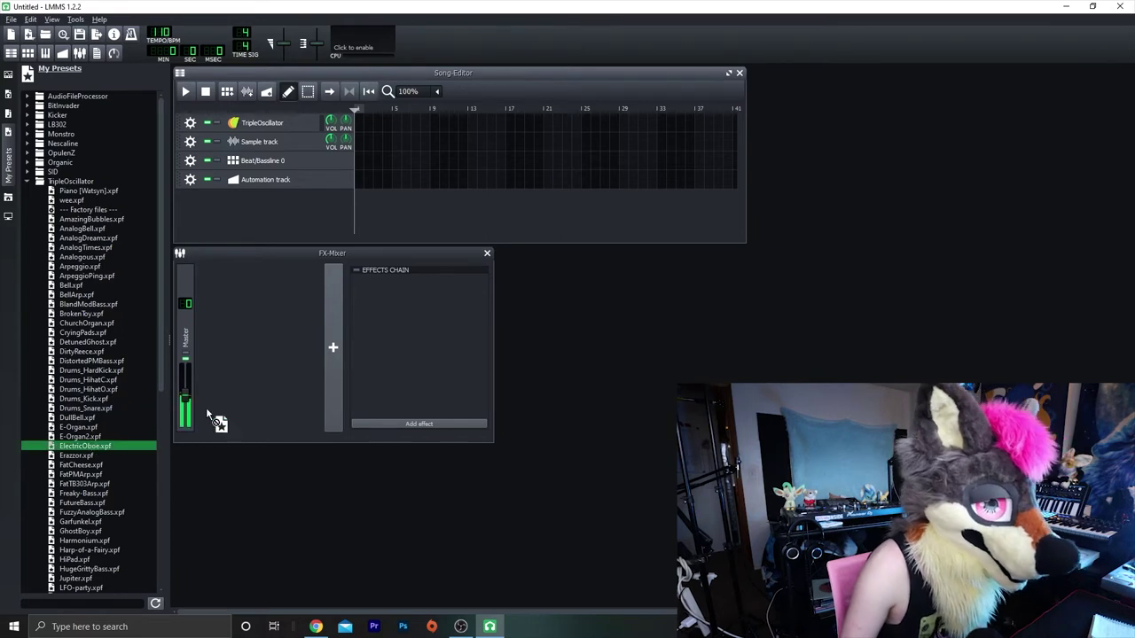
pyautogui.moveTo(269, 207); pyautogui.dragTo(277, 202)
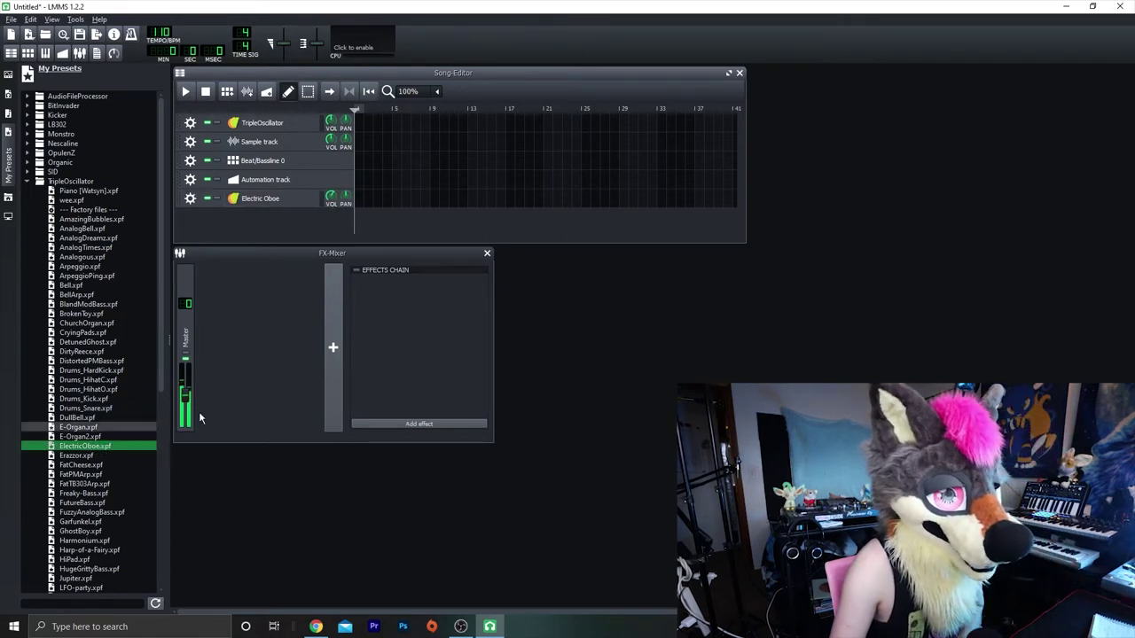
pyautogui.doubleClick(359, 197)
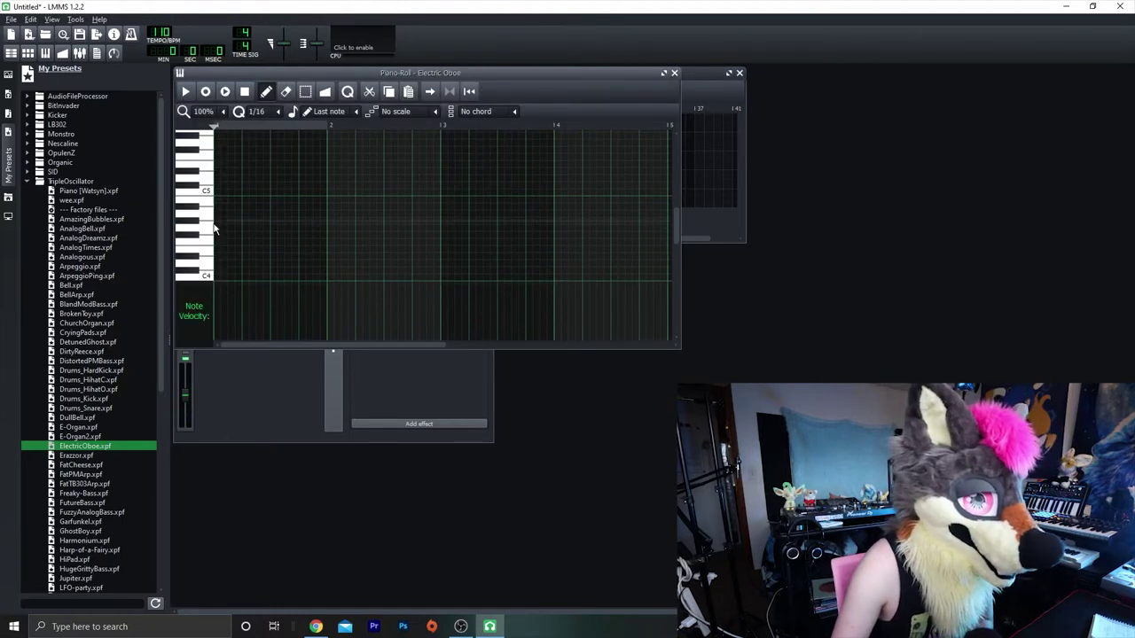
# - Draw the bar-long A-C-E opening chord in bar 1
pyautogui.scroll(4, 233, 240)
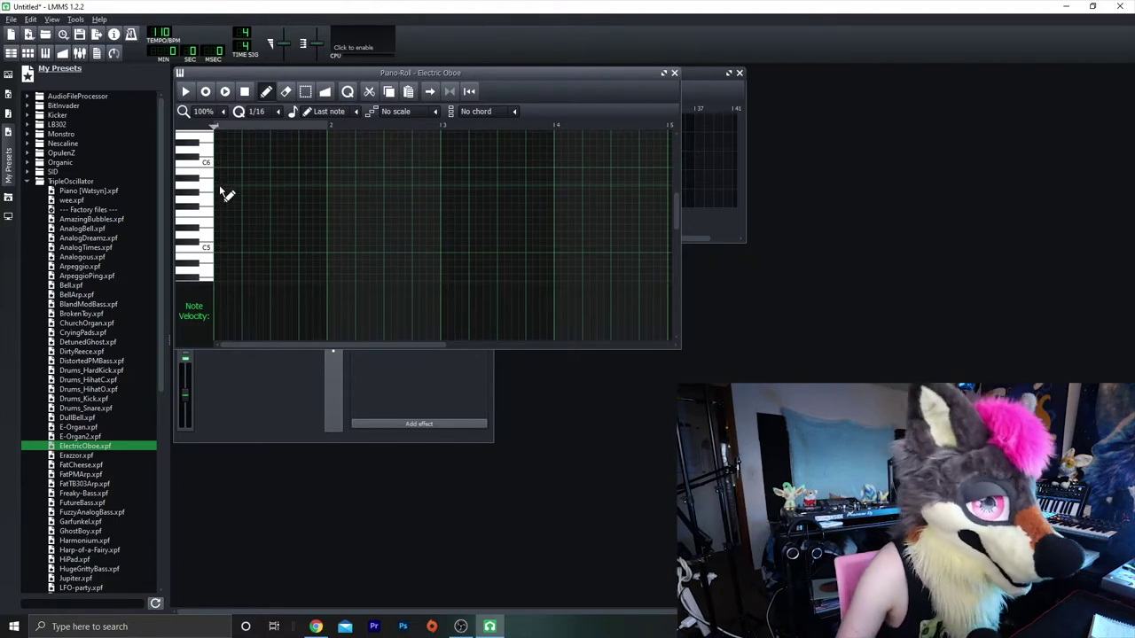
pyautogui.click(222, 187)
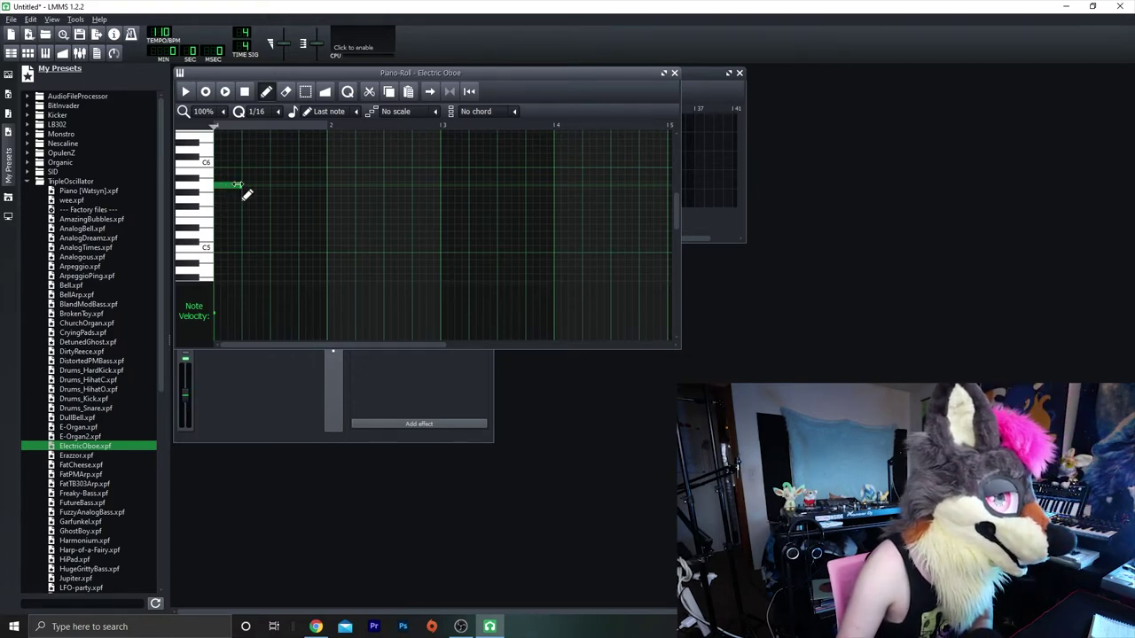
pyautogui.moveTo(253, 188); pyautogui.dragTo(321, 279)
pyautogui.scroll(-4, 321, 243)
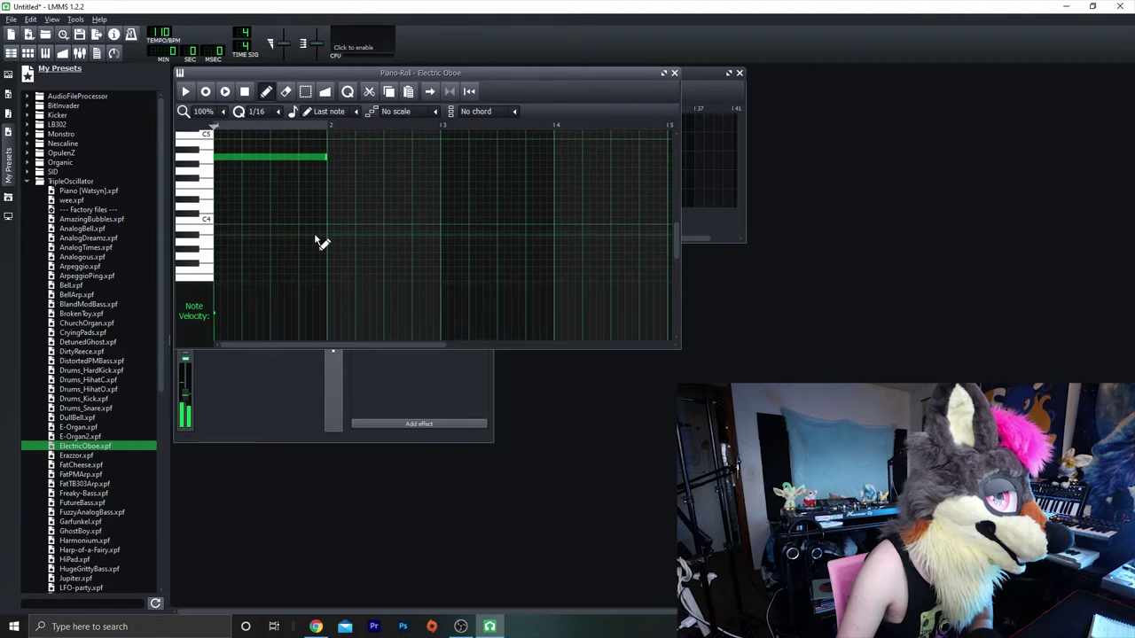
pyautogui.scroll(3, 322, 243)
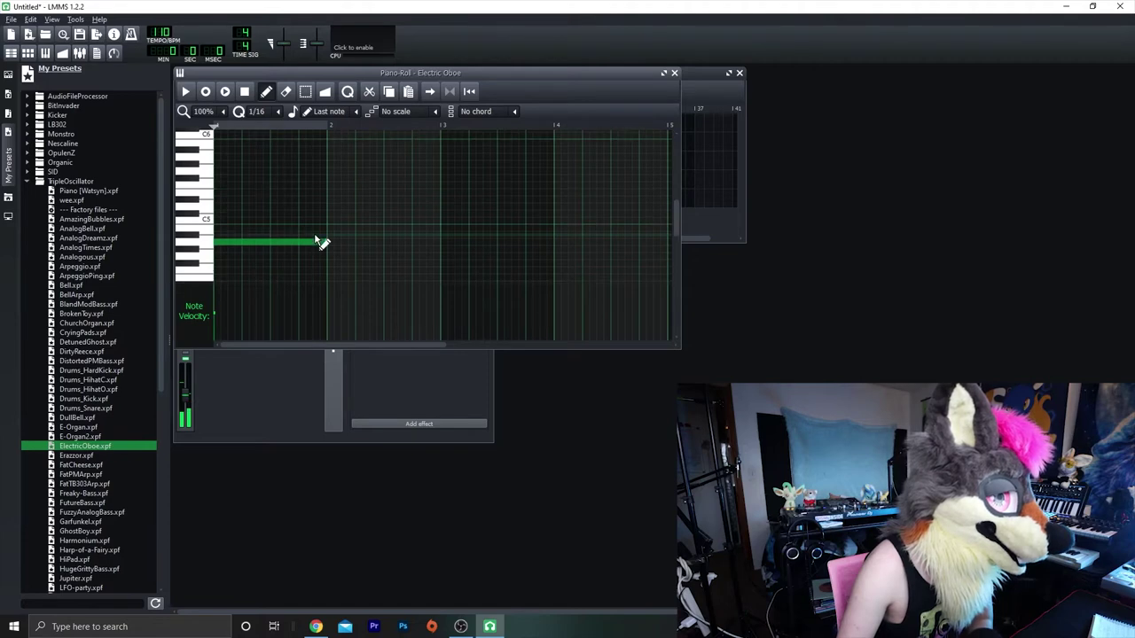
pyautogui.click(221, 221)
pyautogui.click(221, 192)
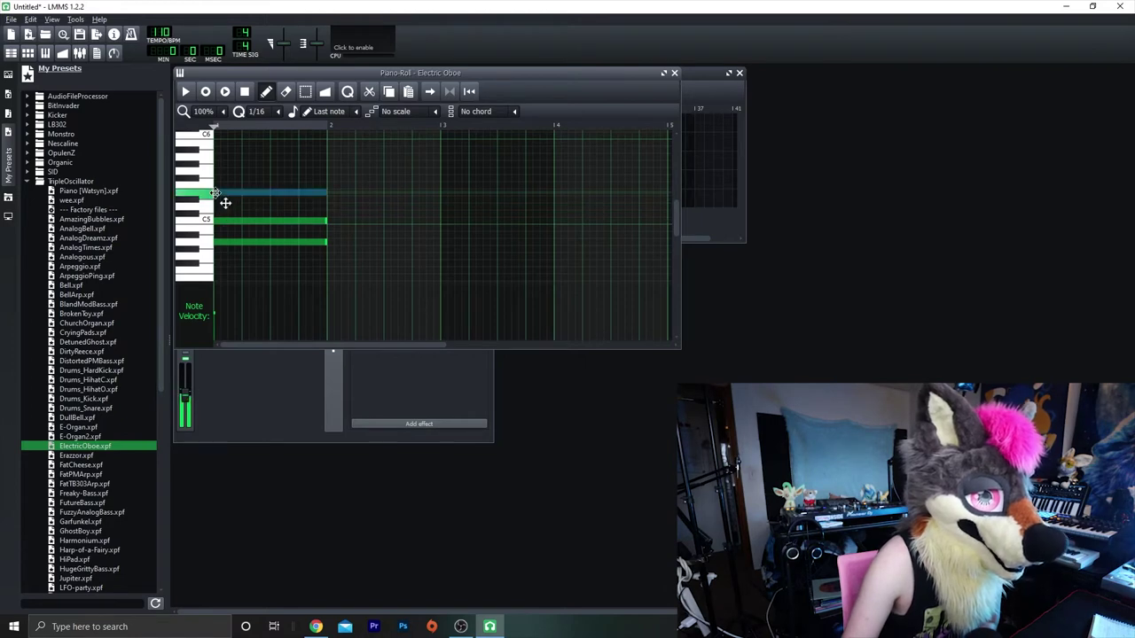
# - Complete the F-A-C and G-B-D chords in bars 2 and 3 by moving and copying notes
pyautogui.scroll(-3, 357, 248)
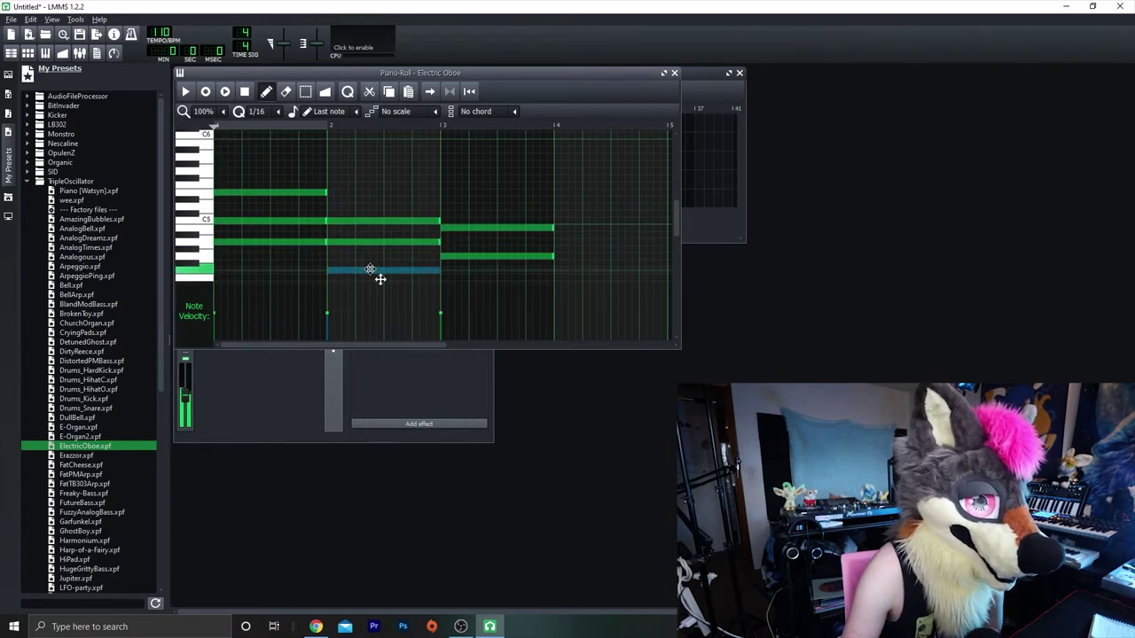
pyautogui.moveTo(370, 270); pyautogui.dragTo(367, 240)
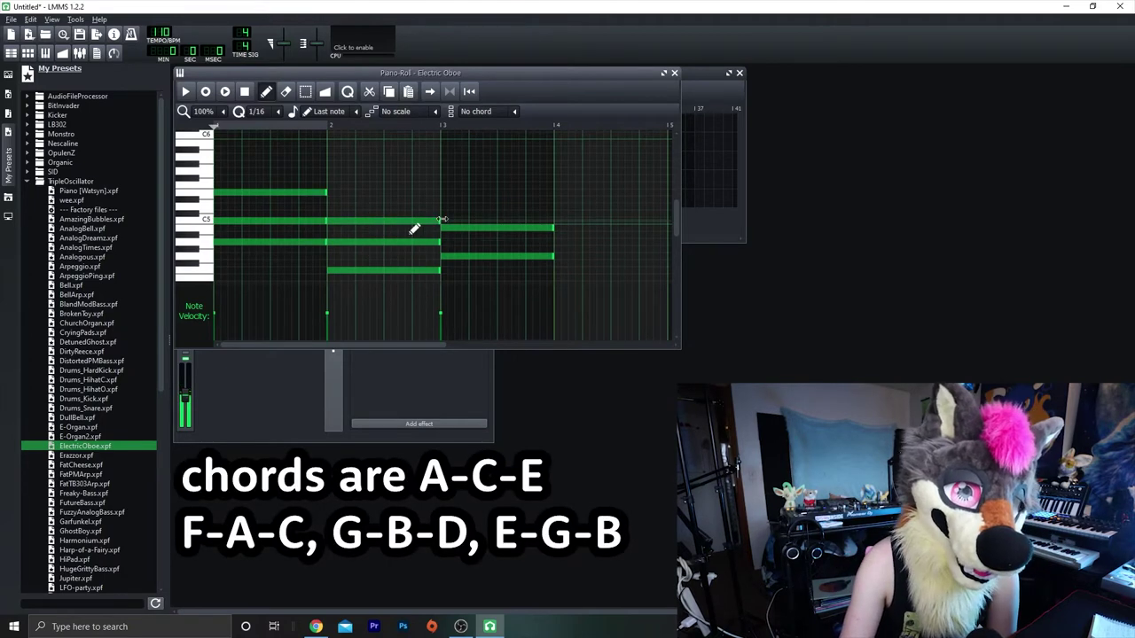
pyautogui.click(502, 257)
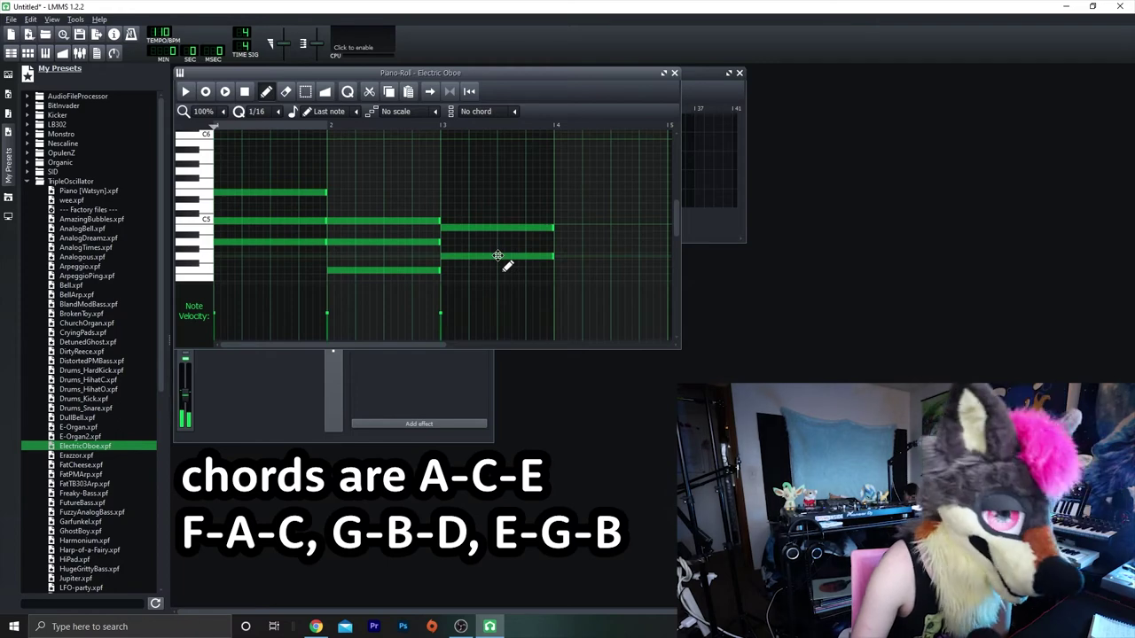
pyautogui.click(484, 229)
pyautogui.moveTo(483, 228); pyautogui.dragTo(450, 215)
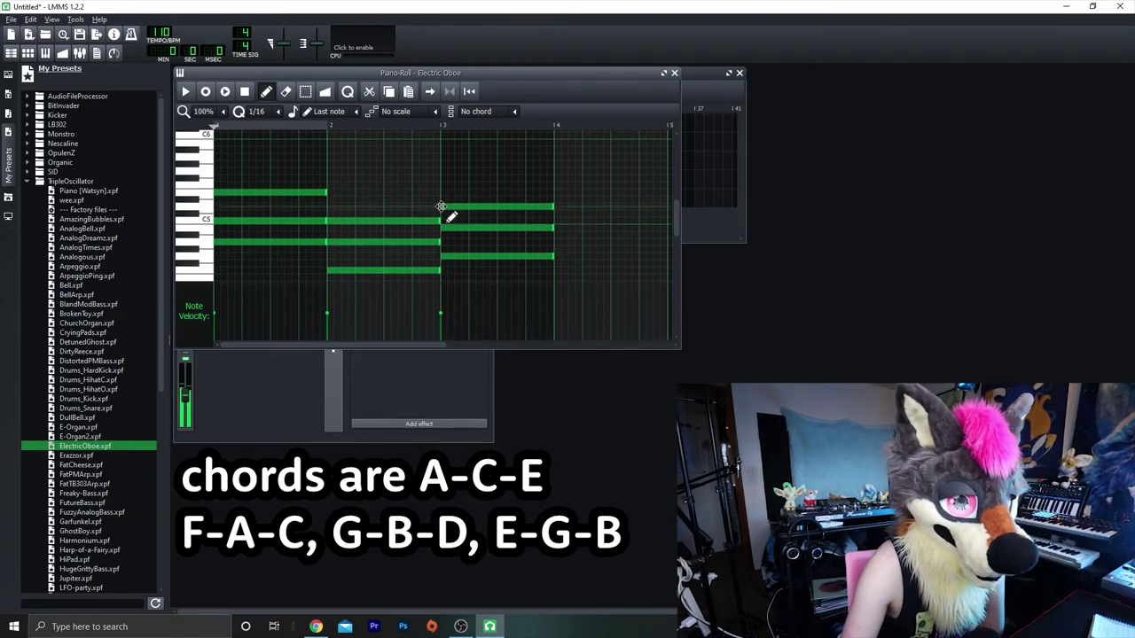
# - Build the E-G-B chord in bar 4, play the progression, and close the Piano Roll
pyautogui.scroll(-2, 592, 256)
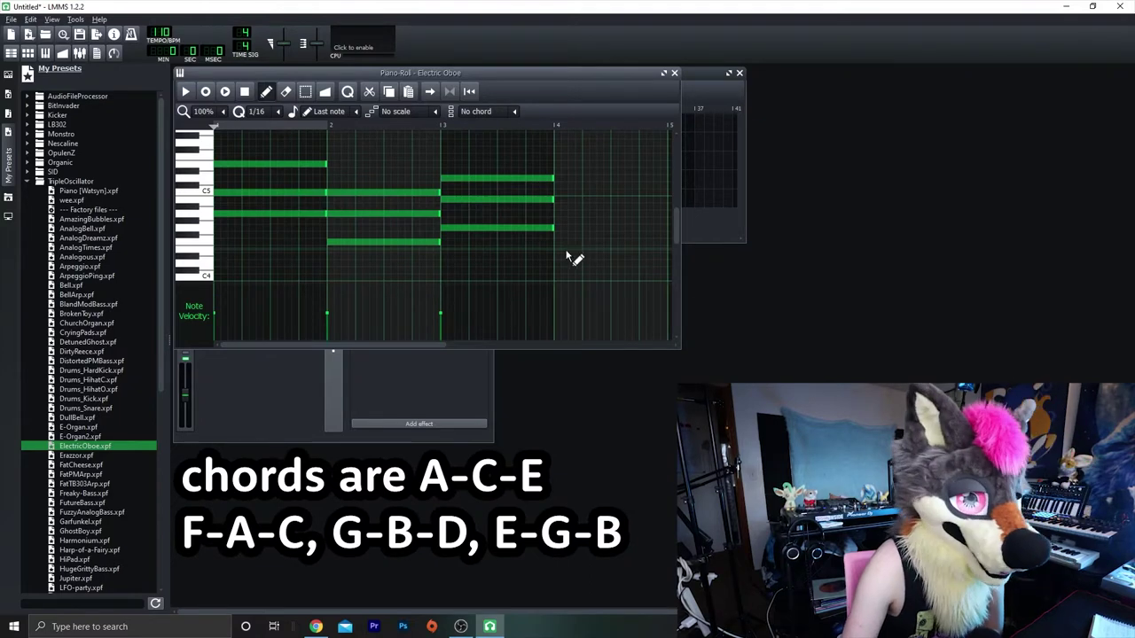
pyautogui.click(559, 248)
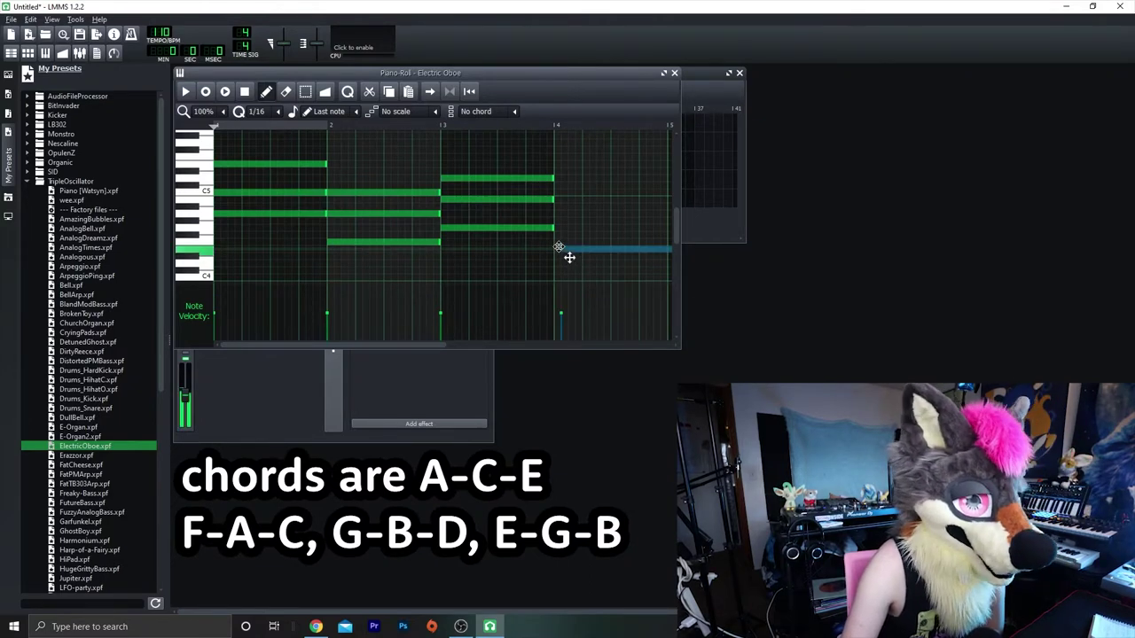
pyautogui.click(557, 228)
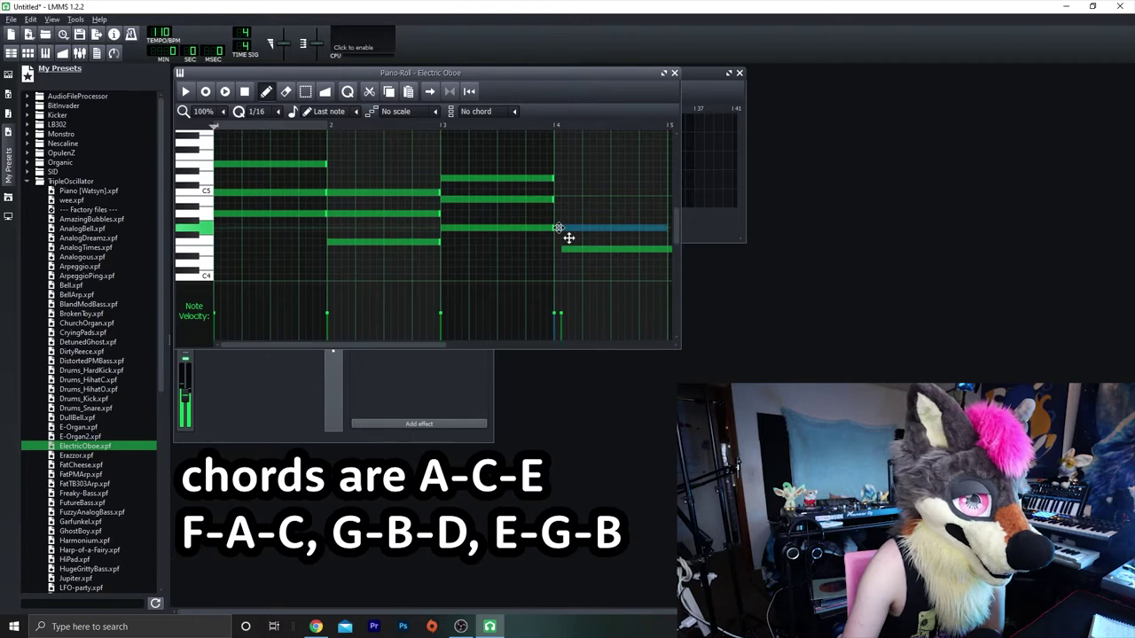
pyautogui.click(564, 200)
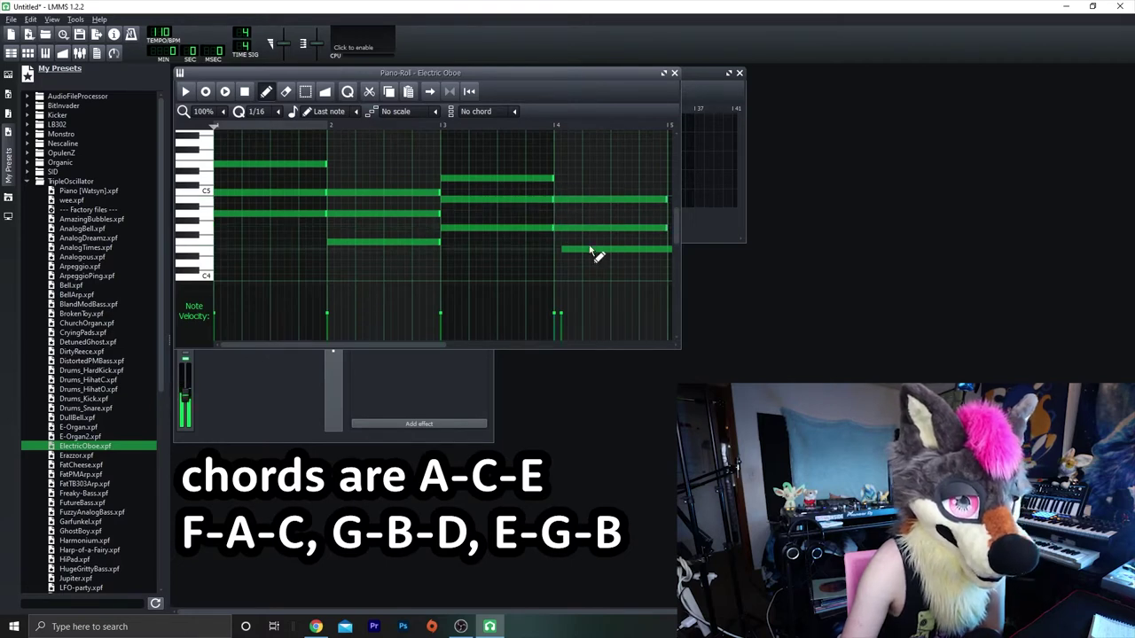
pyautogui.moveTo(585, 246); pyautogui.dragTo(574, 247)
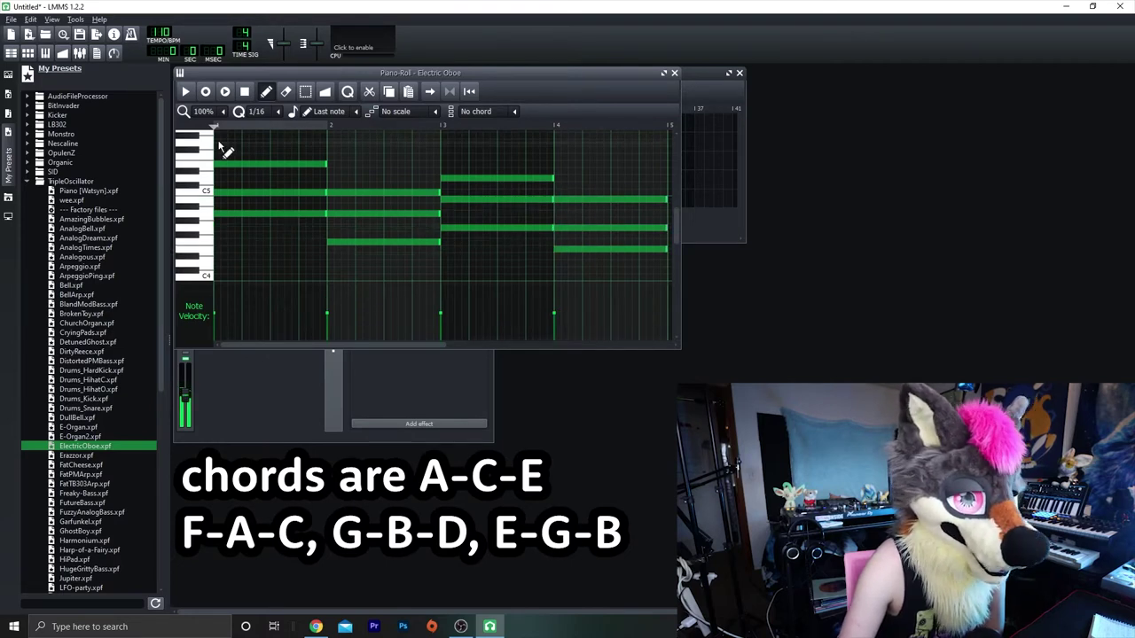
pyautogui.click(186, 92)
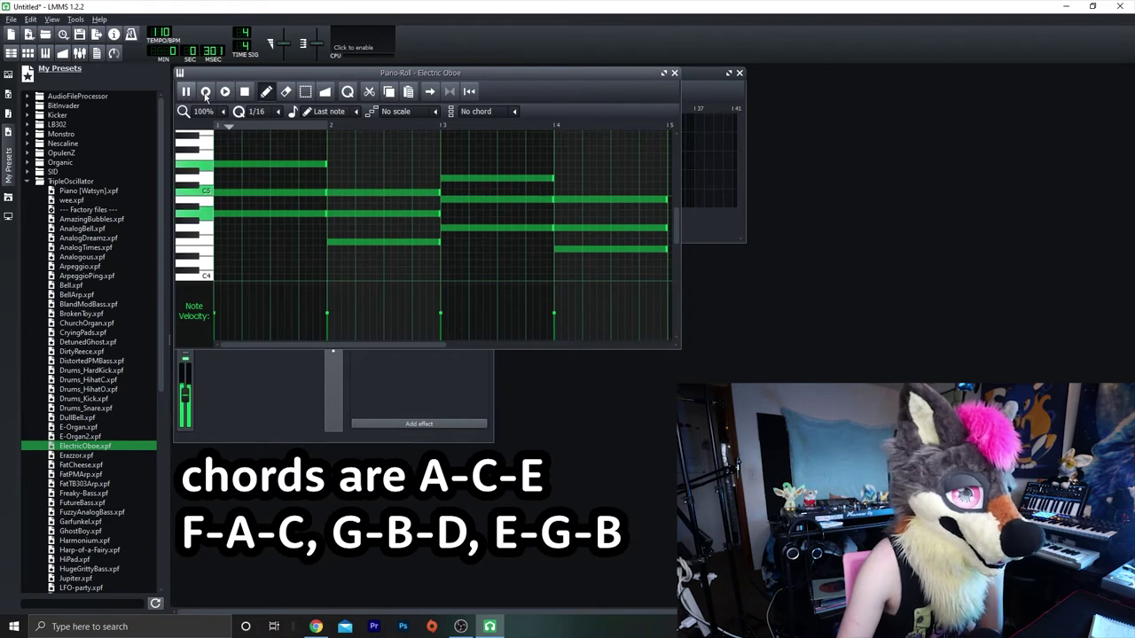
pyautogui.click(675, 74)
# - Stop playback and widen the Song-Editor to show more bars
pyautogui.click(207, 93)
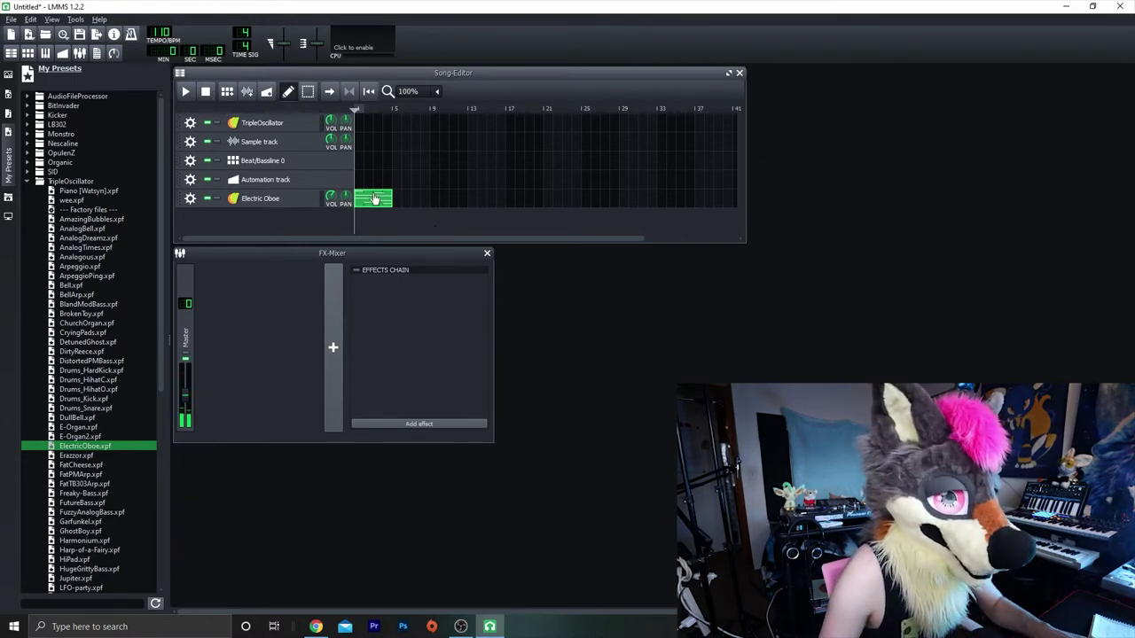
pyautogui.moveTo(743, 144); pyautogui.dragTo(1100, 144)
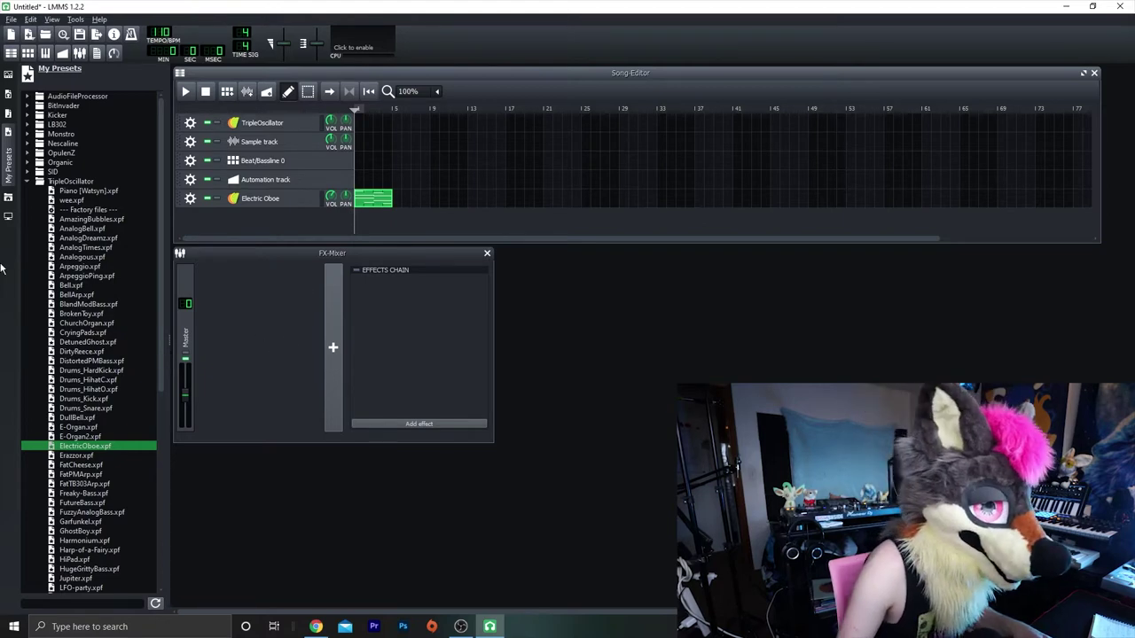
pyautogui.scroll(-6, 133, 439)
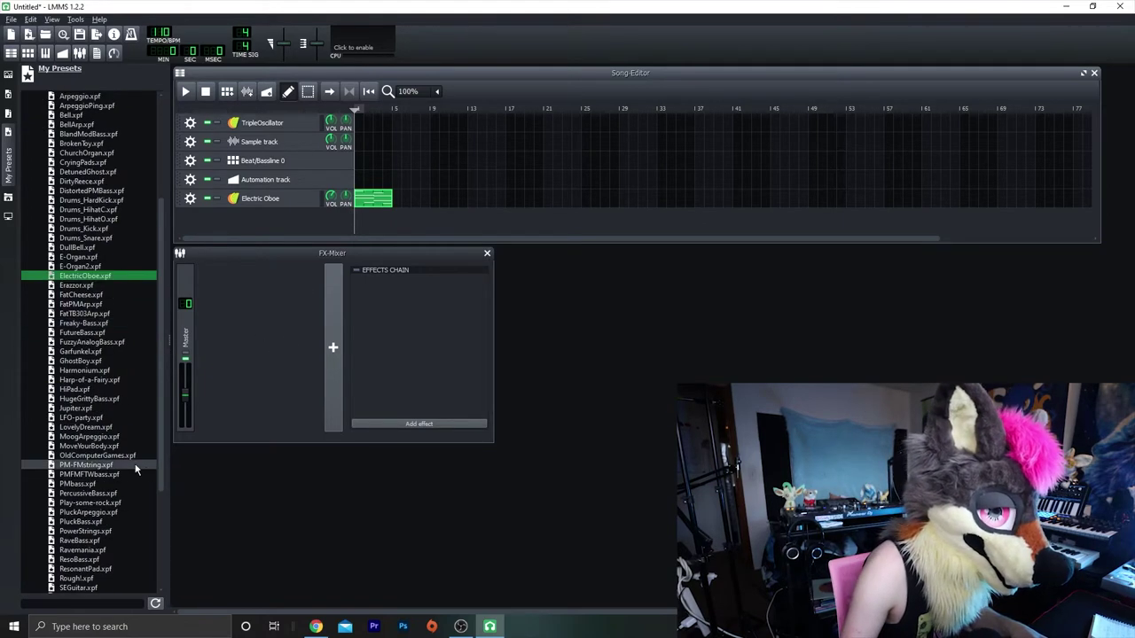
pyautogui.scroll(-1, 133, 474)
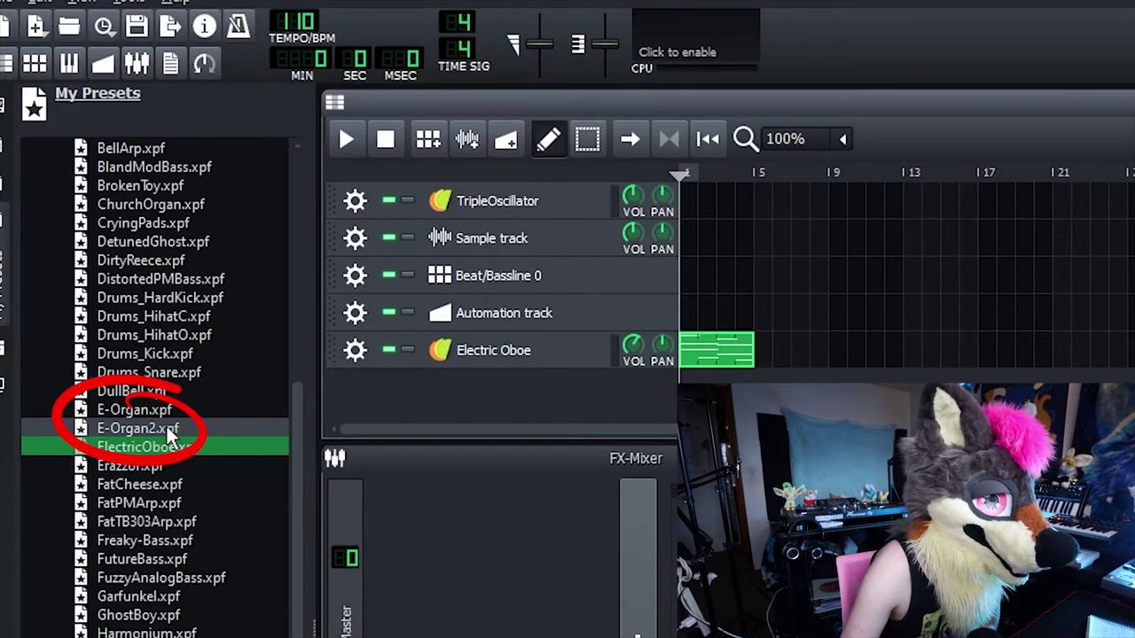
# - Add the E-Organ2 preset as a new track and create an empty pattern on it
pyautogui.moveTo(171, 435); pyautogui.dragTo(487, 388)
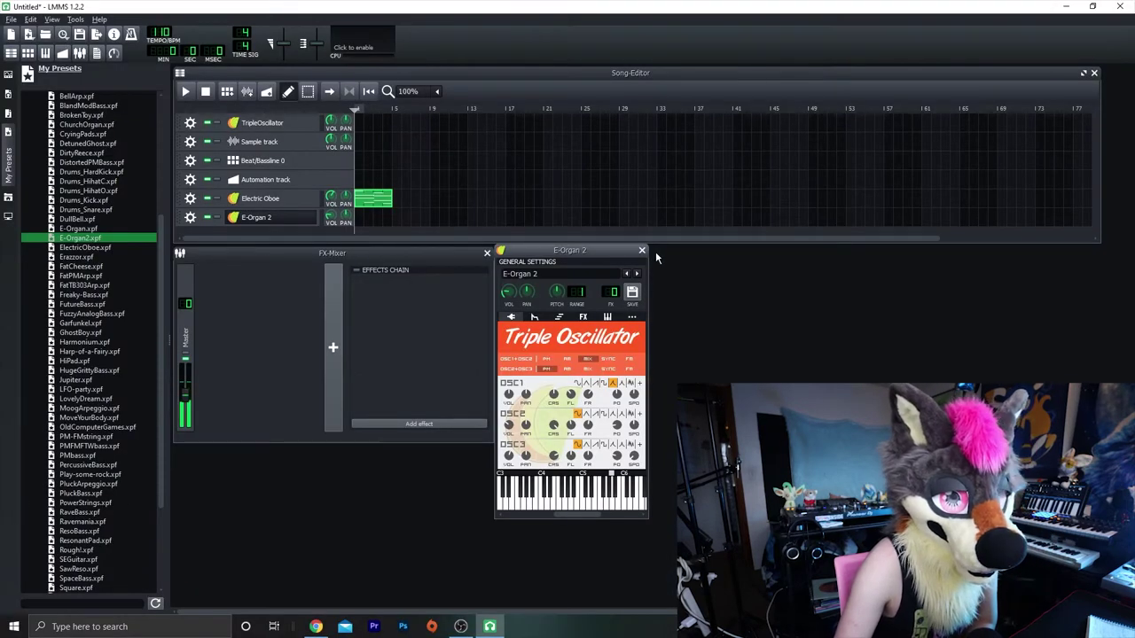
pyautogui.click(642, 252)
pyautogui.doubleClick(363, 220)
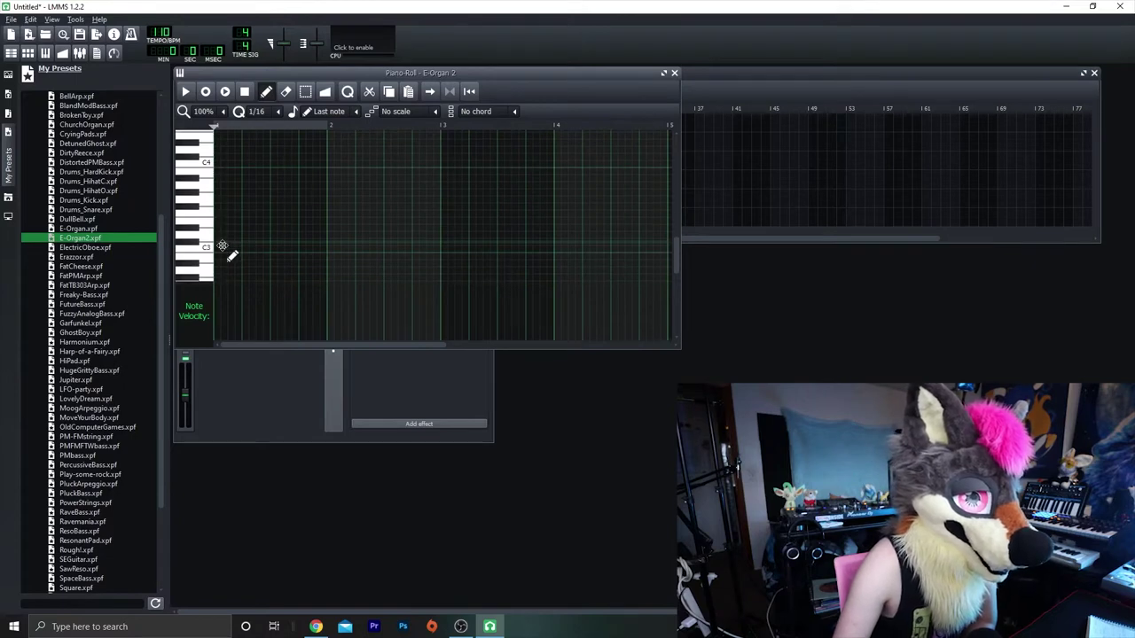
# - Draw four bar-long bass notes A, F, G and E in the E-Organ 2 pattern
pyautogui.click(229, 248)
pyautogui.moveTo(228, 260)
pyautogui.mouseDown()
pyautogui.moveTo(230, 195)
pyautogui.moveTo(221, 278)
pyautogui.mouseUp()
pyautogui.scroll(-3, 348, 259)
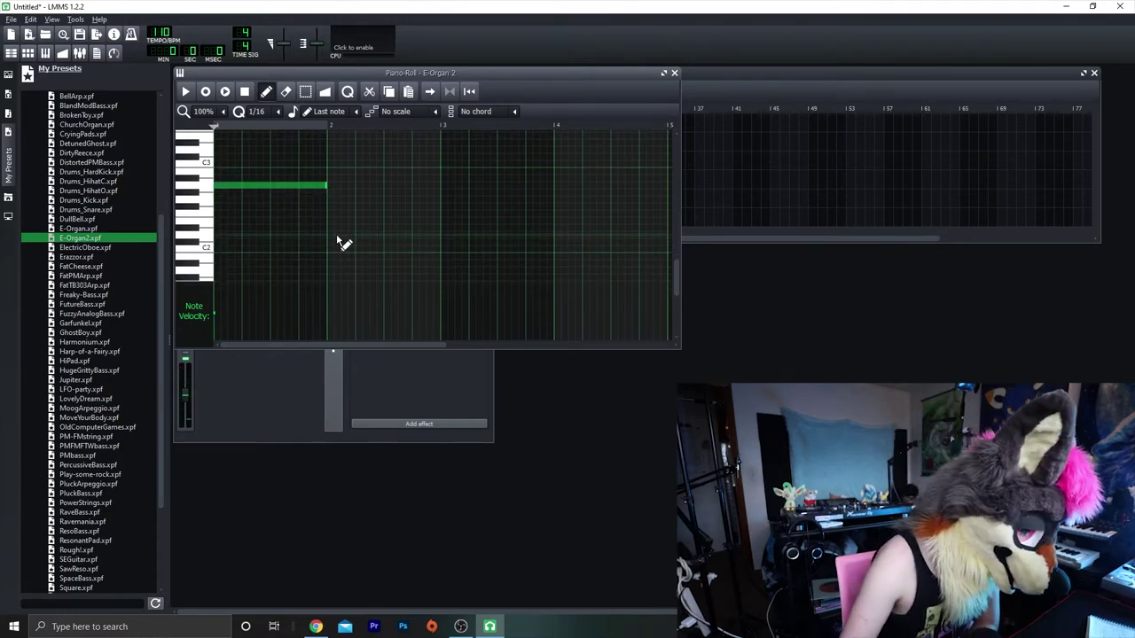
pyautogui.moveTo(333, 252); pyautogui.dragTo(337, 220)
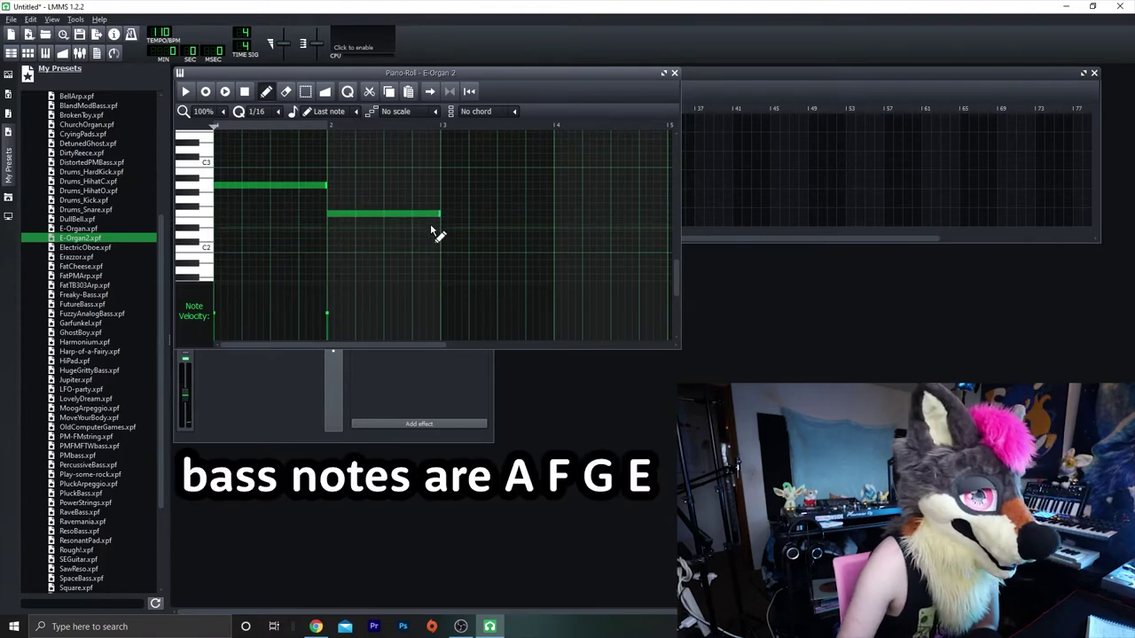
pyautogui.moveTo(436, 233)
pyautogui.mouseDown()
pyautogui.moveTo(432, 208)
pyautogui.moveTo(456, 209)
pyautogui.mouseUp()
pyautogui.moveTo(563, 220); pyautogui.dragTo(562, 218)
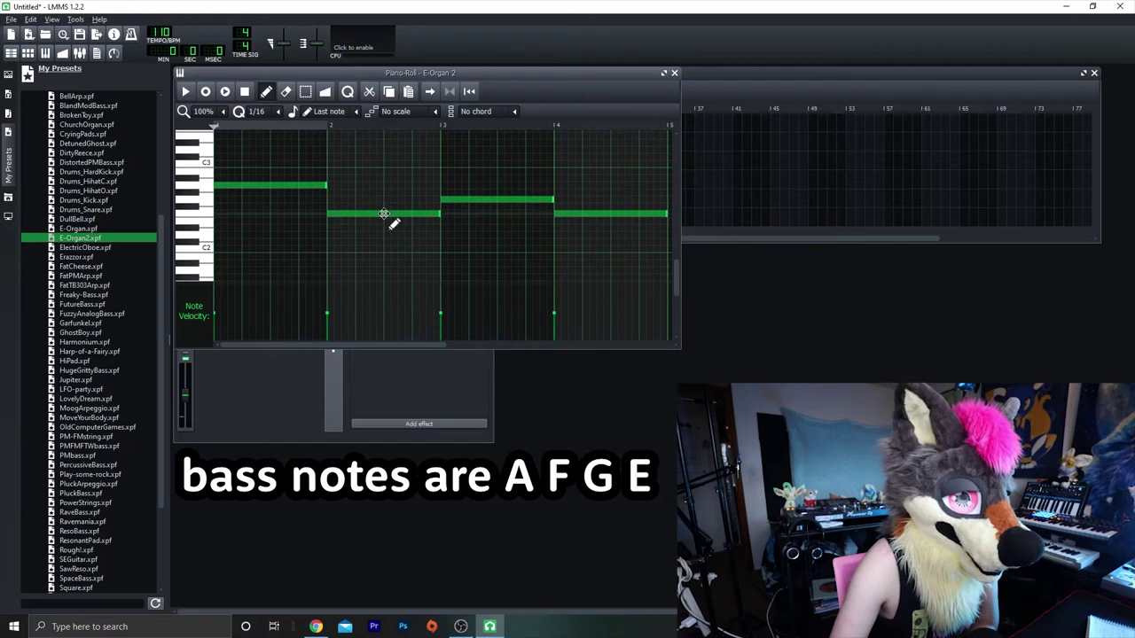
pyautogui.moveTo(575, 216); pyautogui.dragTo(575, 222)
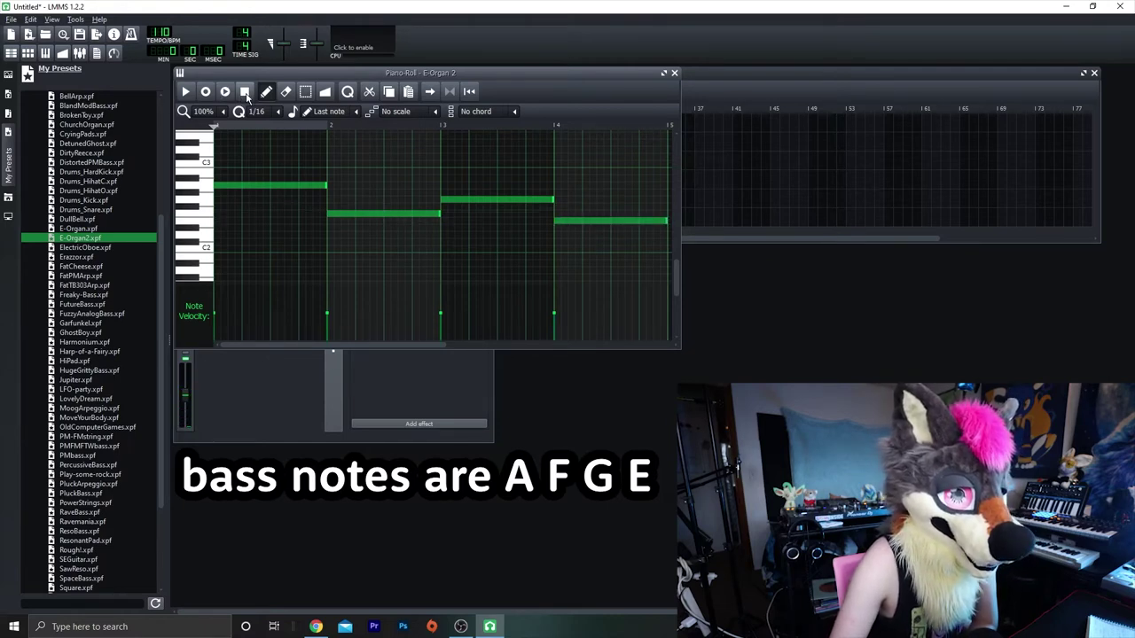
# - Play the bass line, move the Piano Roll aside, and close it
pyautogui.click(186, 92)
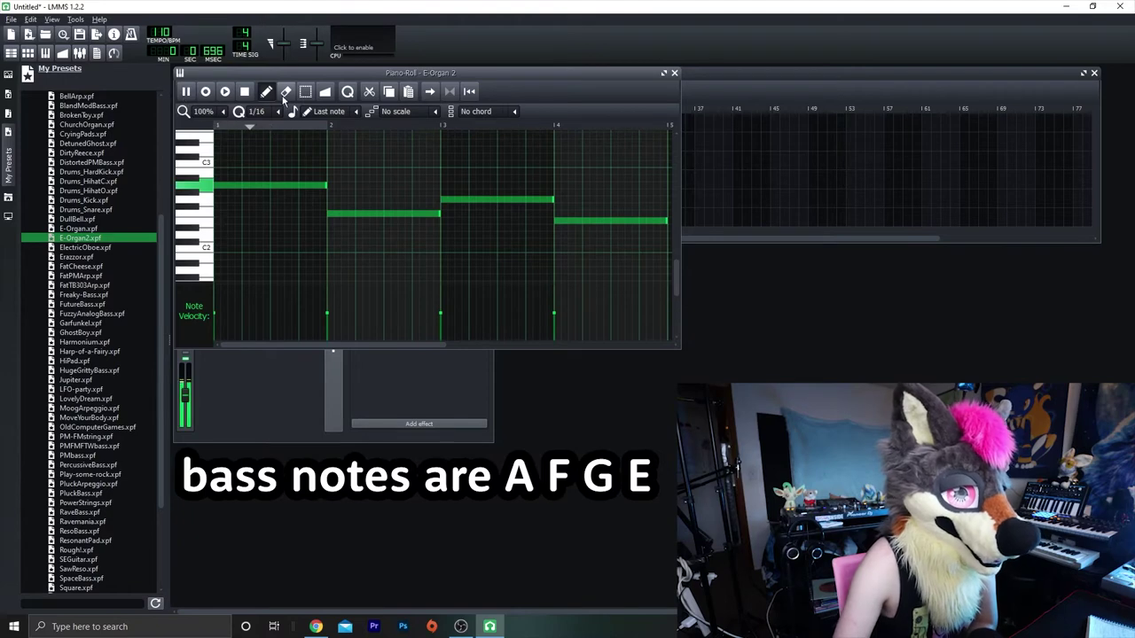
pyautogui.moveTo(263, 74); pyautogui.dragTo(569, 156)
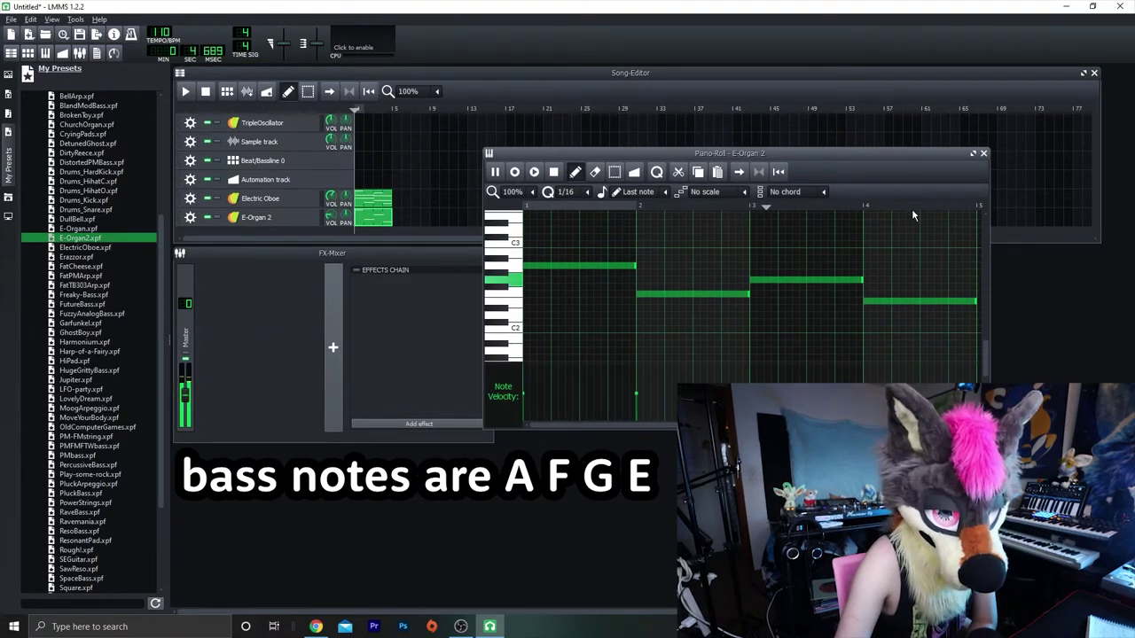
pyautogui.click(983, 153)
# - Play and stop the song, turn on looping, and move the playhead near bar 3
pyautogui.click(202, 92)
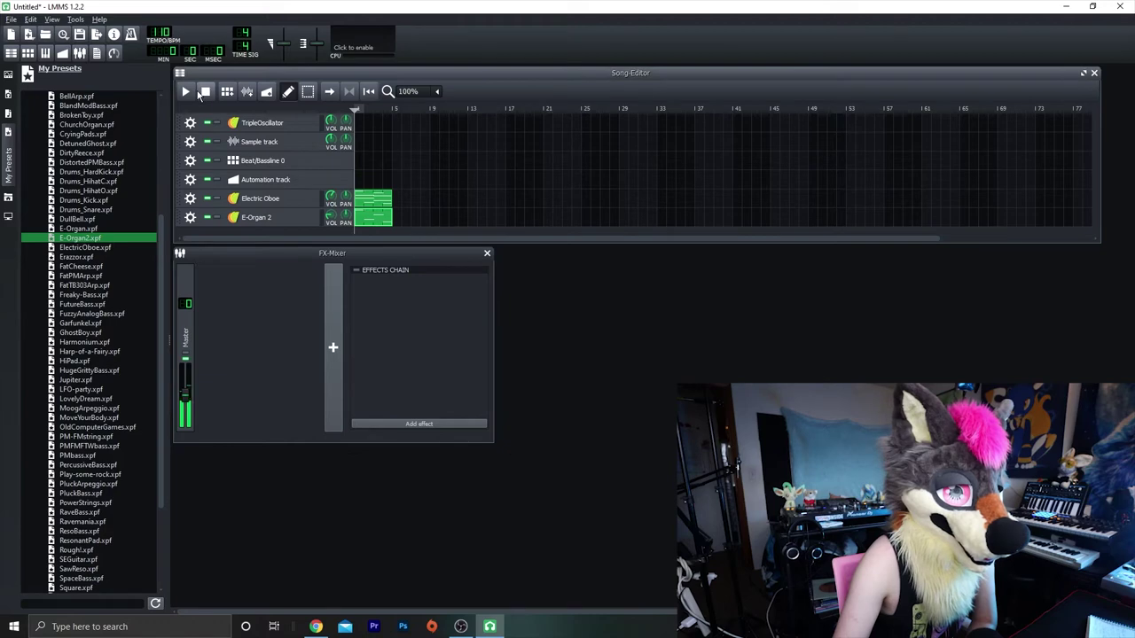
pyautogui.click(187, 92)
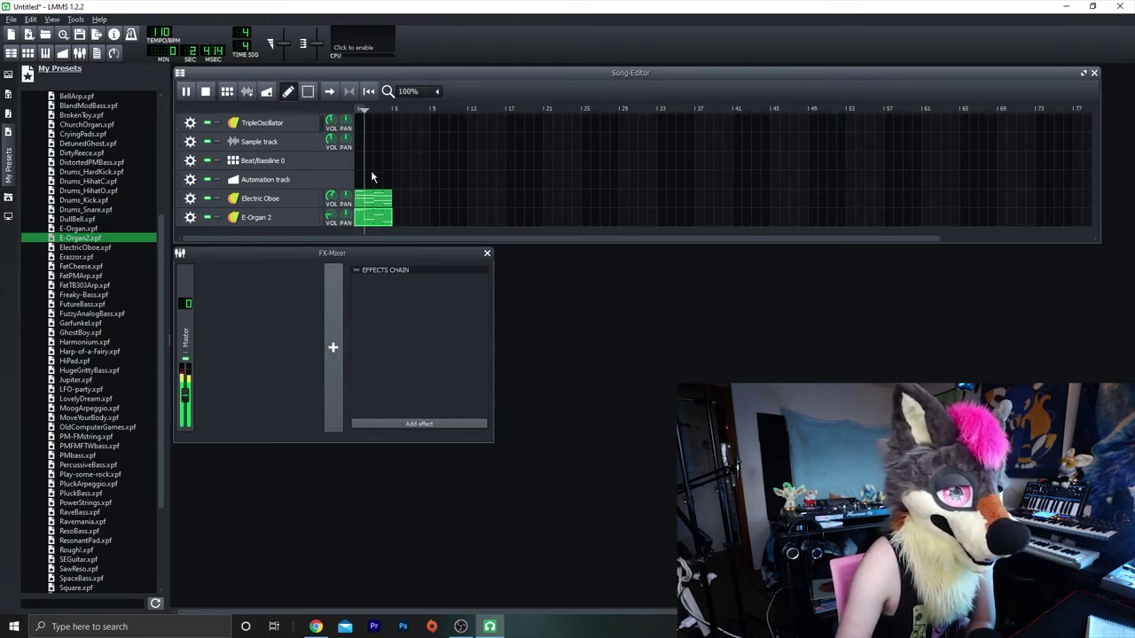
pyautogui.click(208, 96)
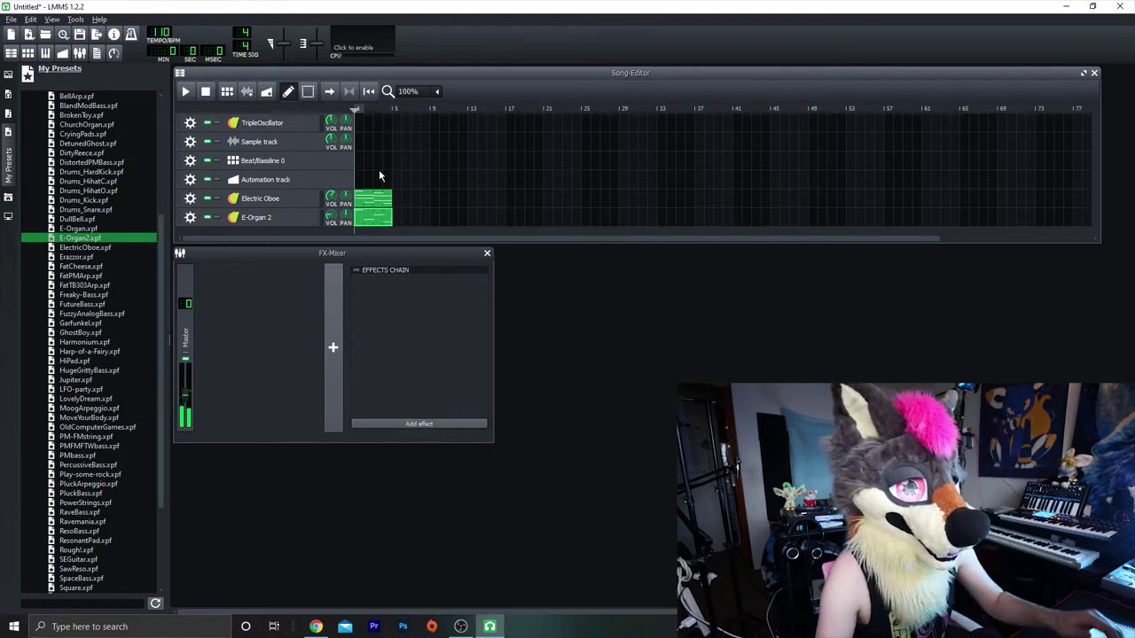
pyautogui.click(349, 94)
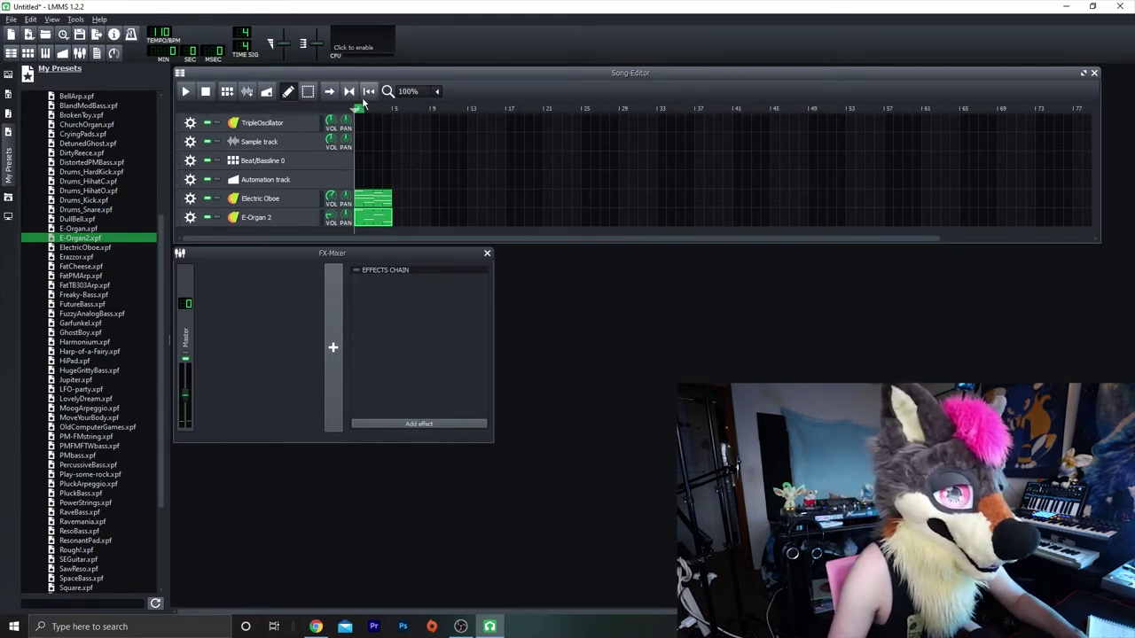
pyautogui.moveTo(358, 112); pyautogui.dragTo(320, 116)
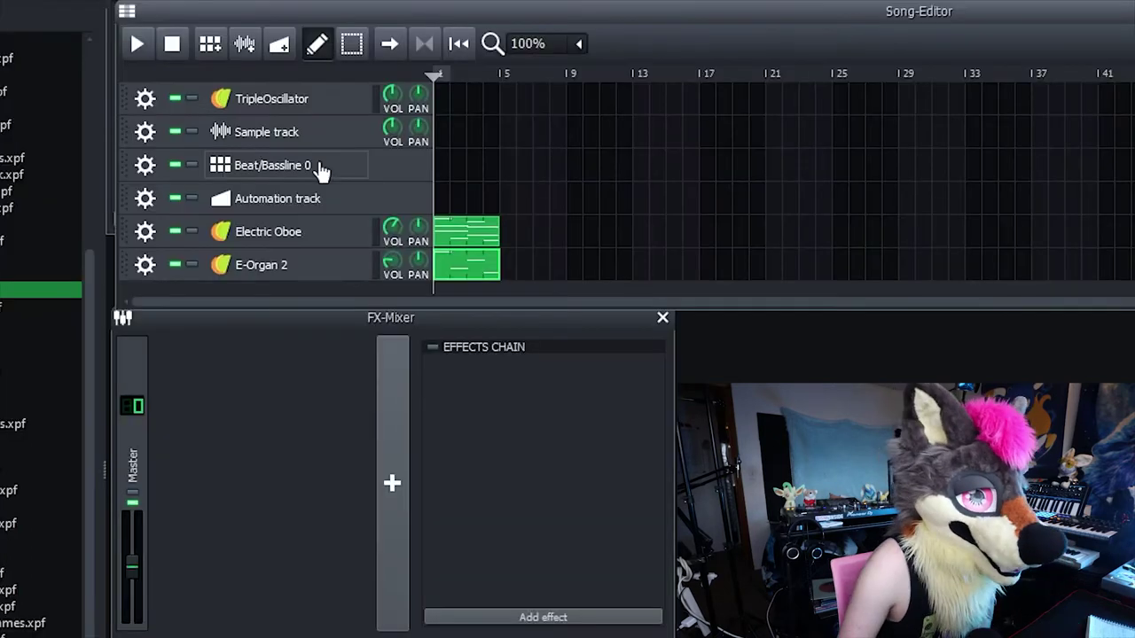
# - Rename the Beat/Bassline 0 track and open its Beat+Bassline Editor showing Kicker
pyautogui.click(279, 162)
pyautogui.doubleClick(301, 166)
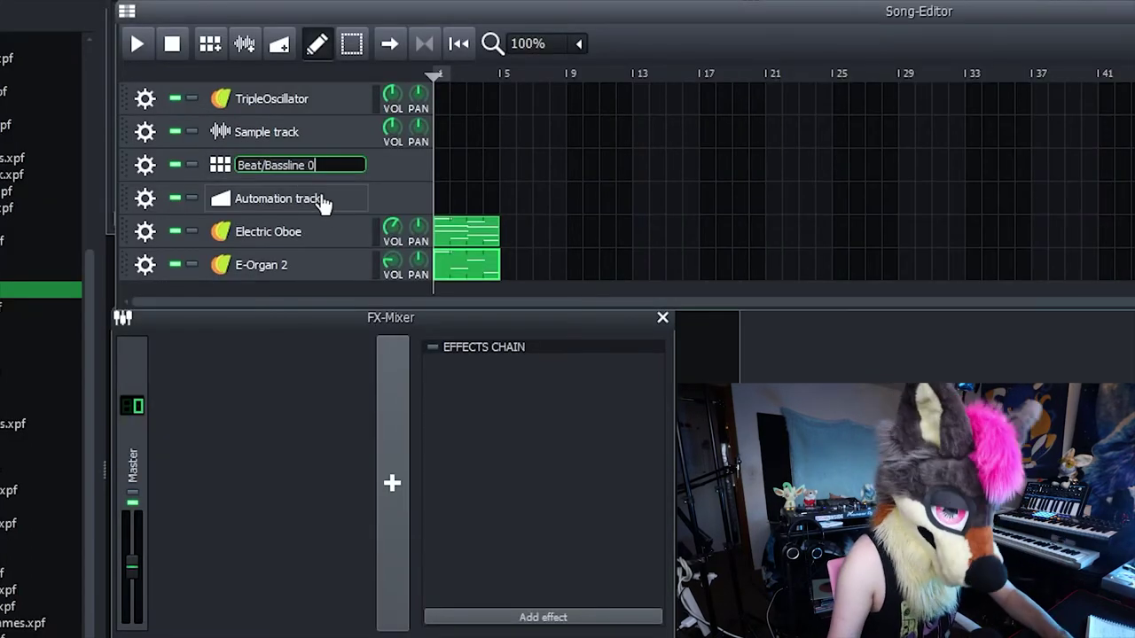
pyautogui.hotkey('ctrl', 'a')
pyautogui.press('BackSpace')
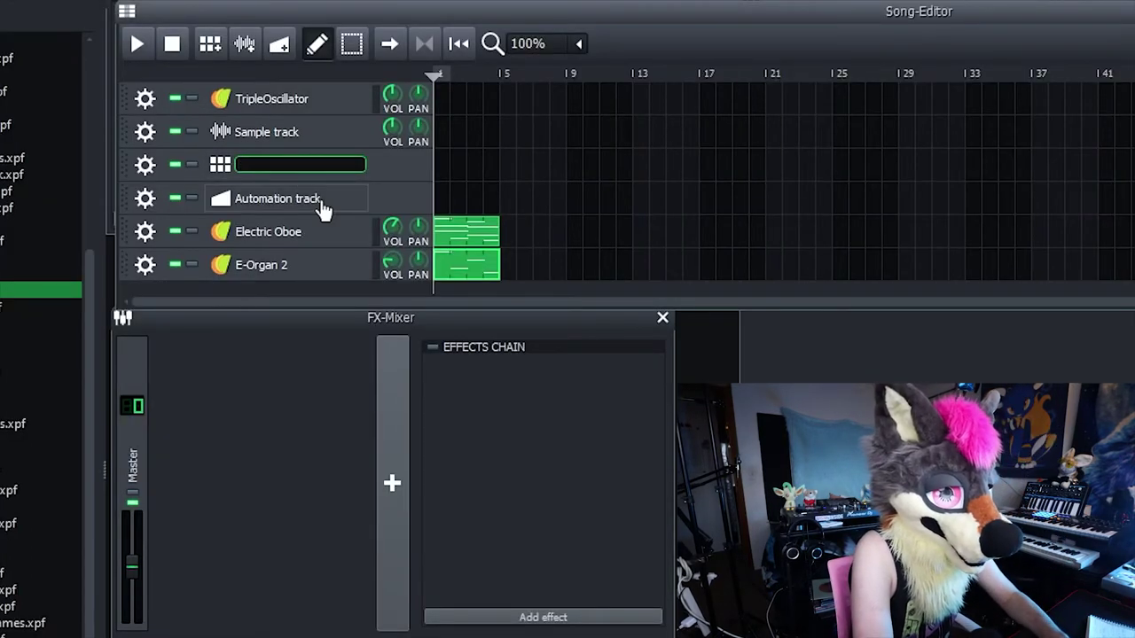
pyautogui.write('Dru')
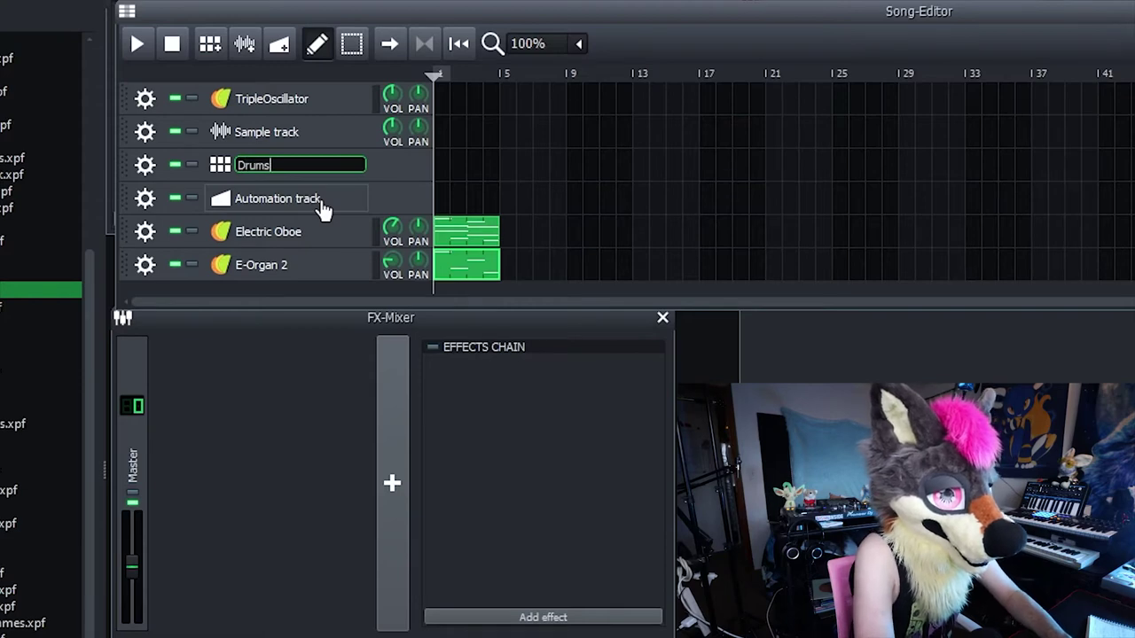
pyautogui.write('ms')
pyautogui.press('Return')
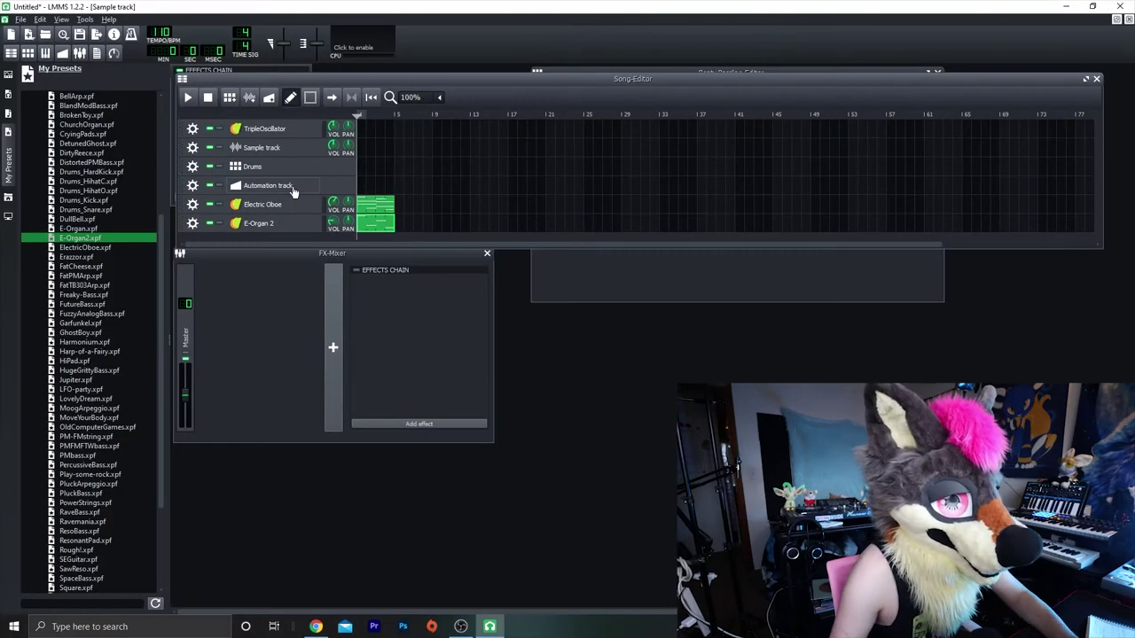
pyautogui.moveTo(282, 166); pyautogui.dragTo(340, 164)
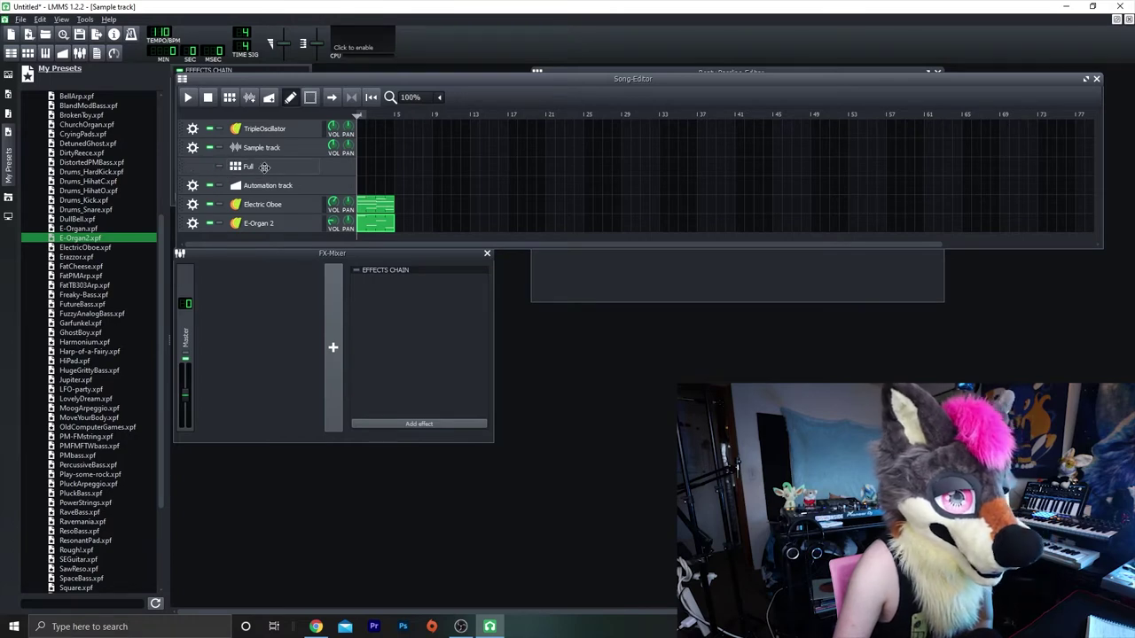
pyautogui.click(252, 167)
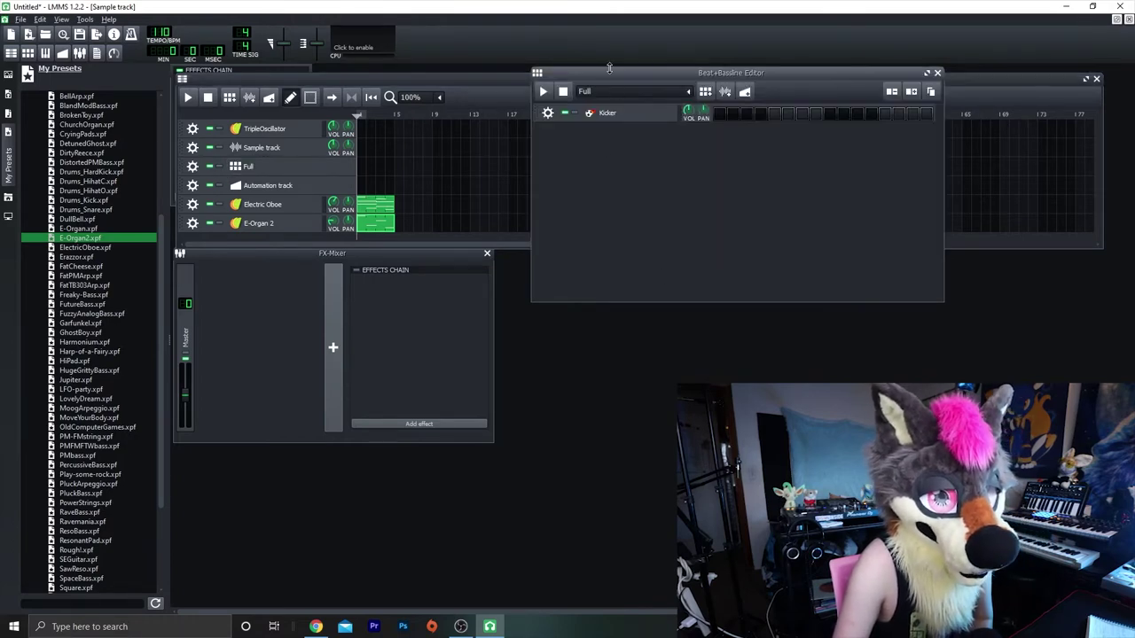
# - Replace the Kicker track with kick_hard01.ogg from the My Samples drums folder
pyautogui.moveTo(608, 68); pyautogui.dragTo(343, 249)
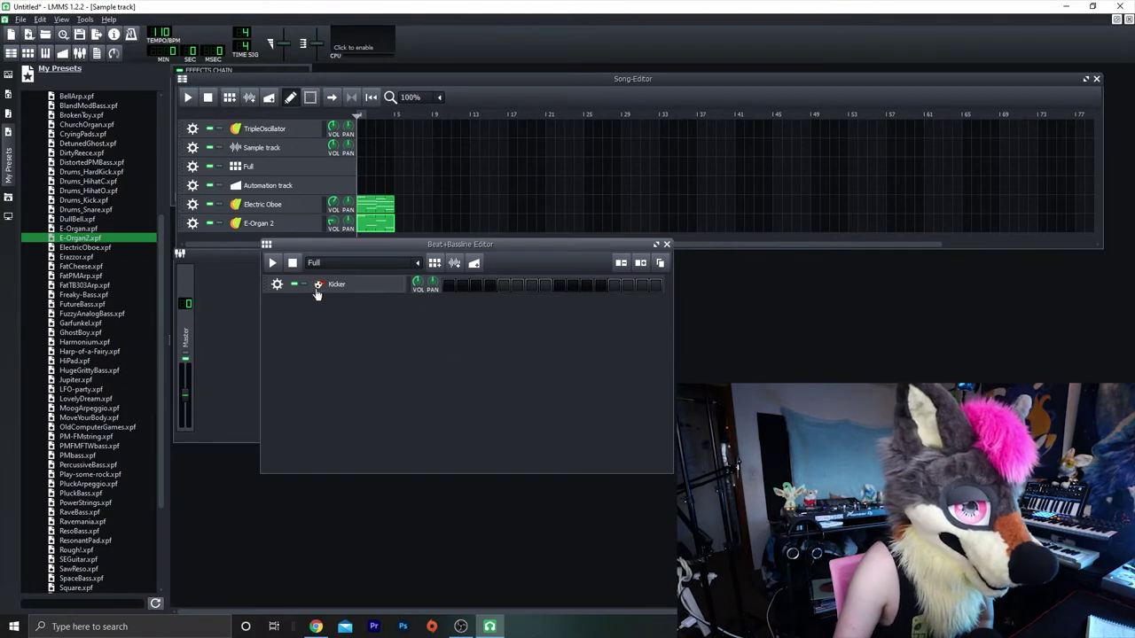
pyautogui.click(277, 285)
pyautogui.click(304, 319)
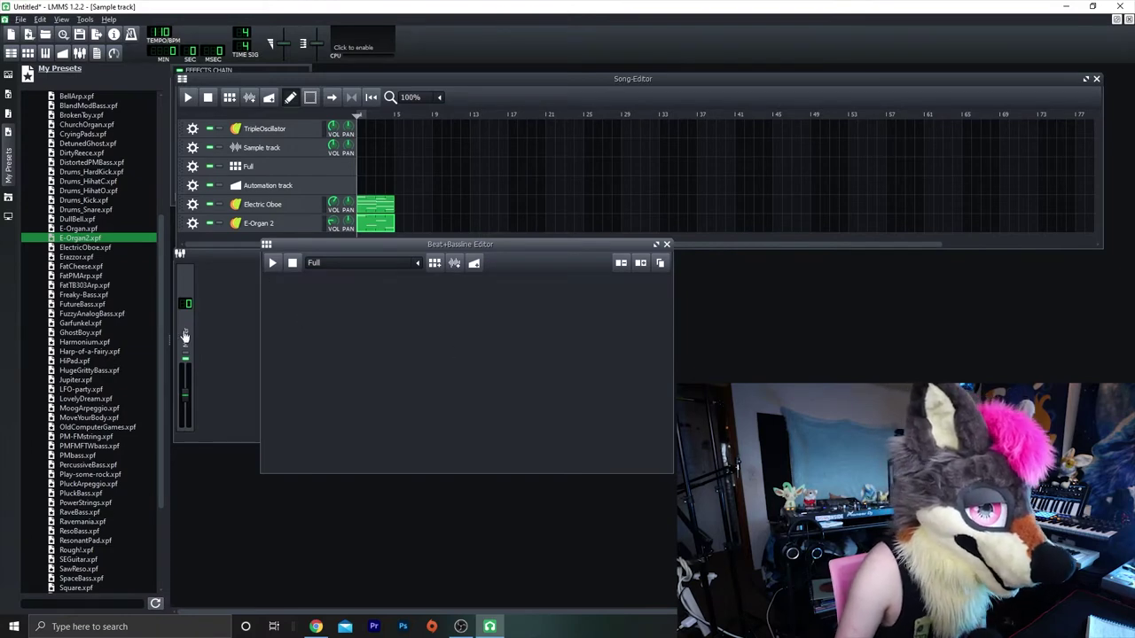
pyautogui.scroll(7, 49, 213)
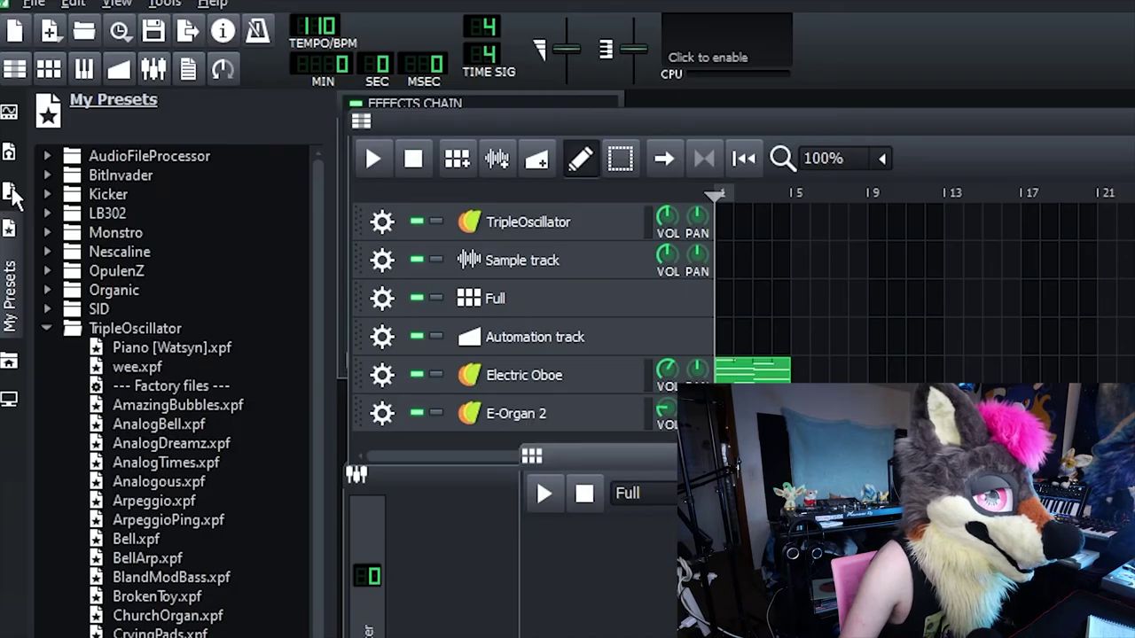
pyautogui.click(9, 130)
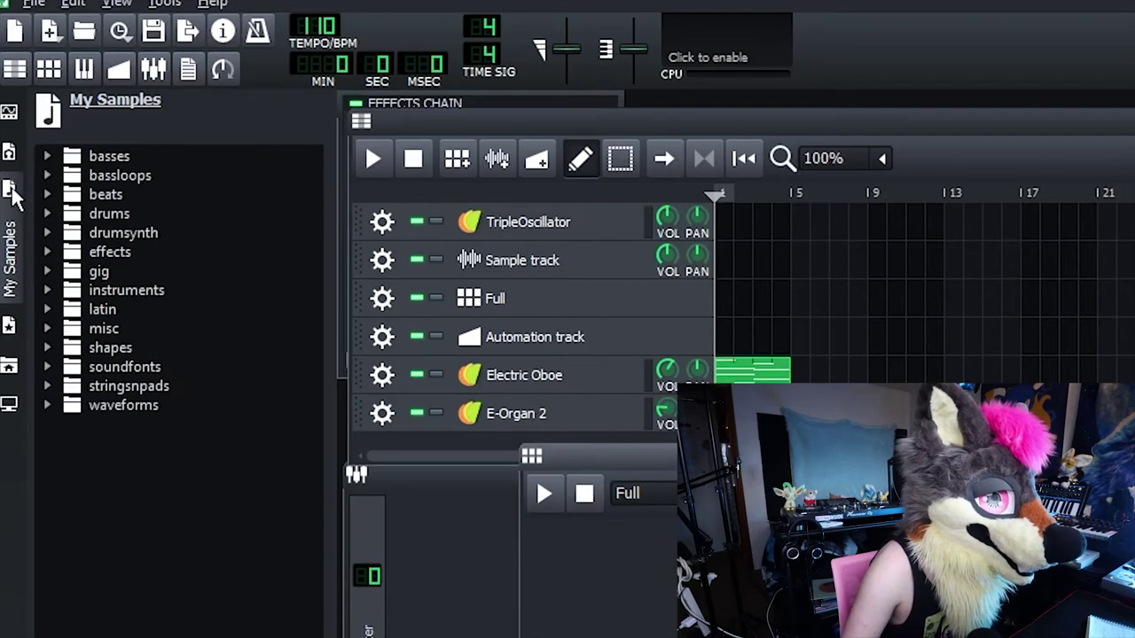
pyautogui.click(59, 215)
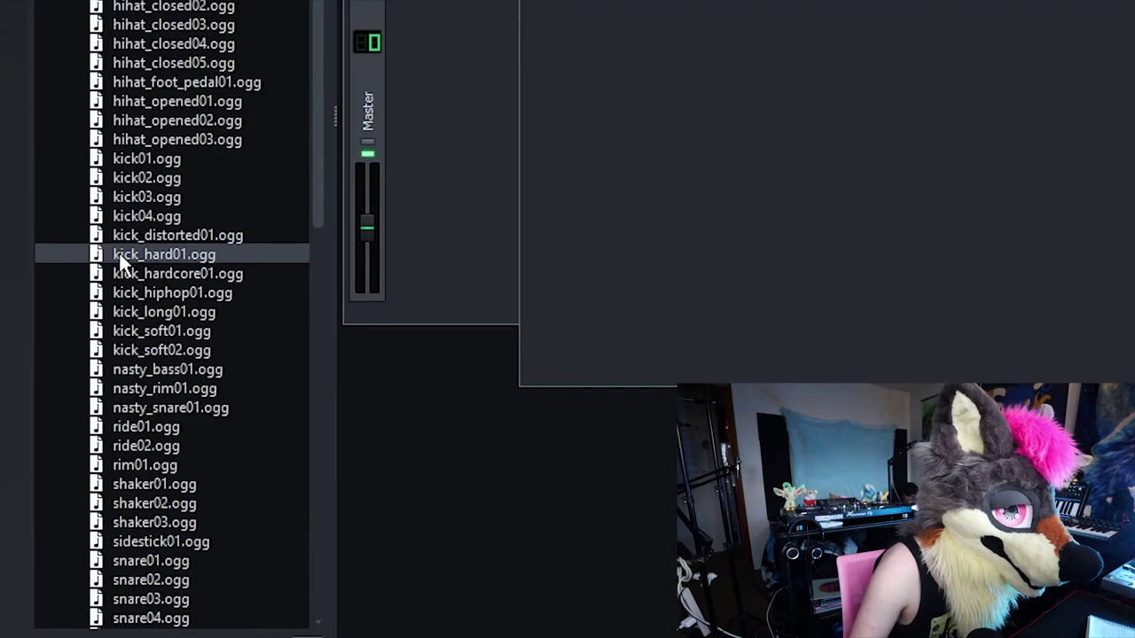
pyautogui.moveTo(164, 254); pyautogui.dragTo(727, 55)
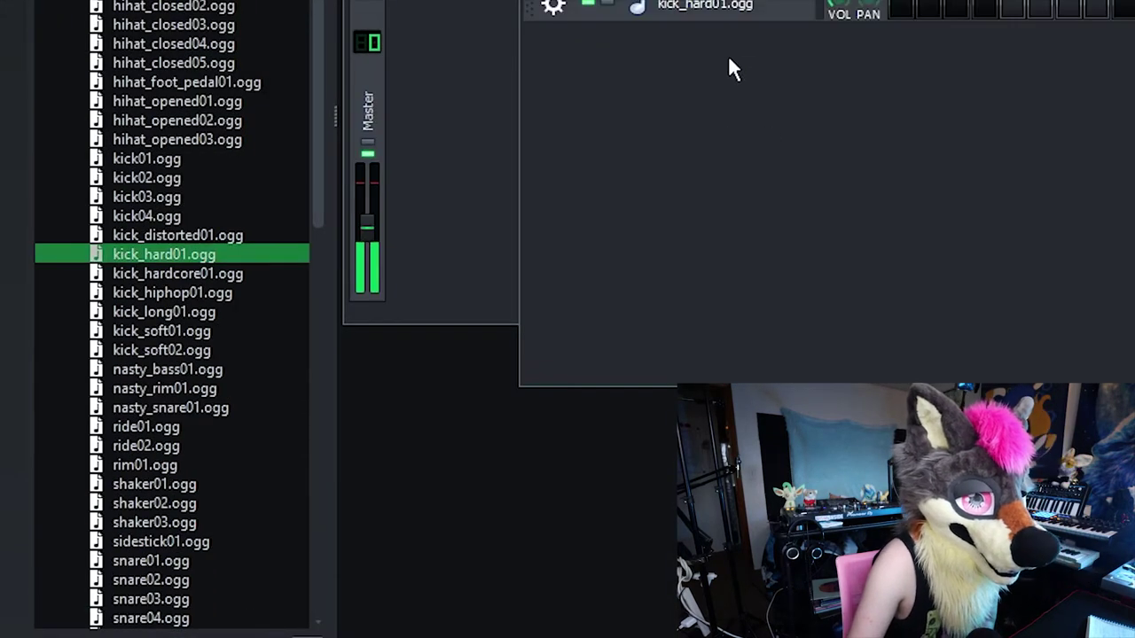
# - Set the kick on steps 1, 5, 9 and 13 and place Full at the song's start
pyautogui.click(900, 9)
pyautogui.click(1012, 9)
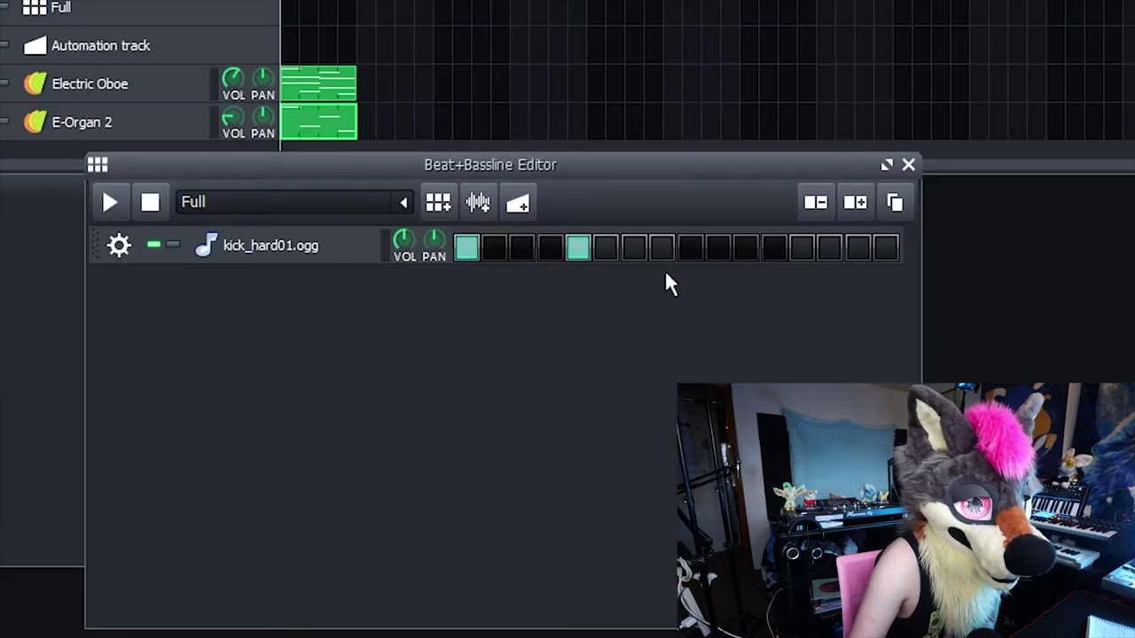
pyautogui.click(694, 254)
pyautogui.click(801, 257)
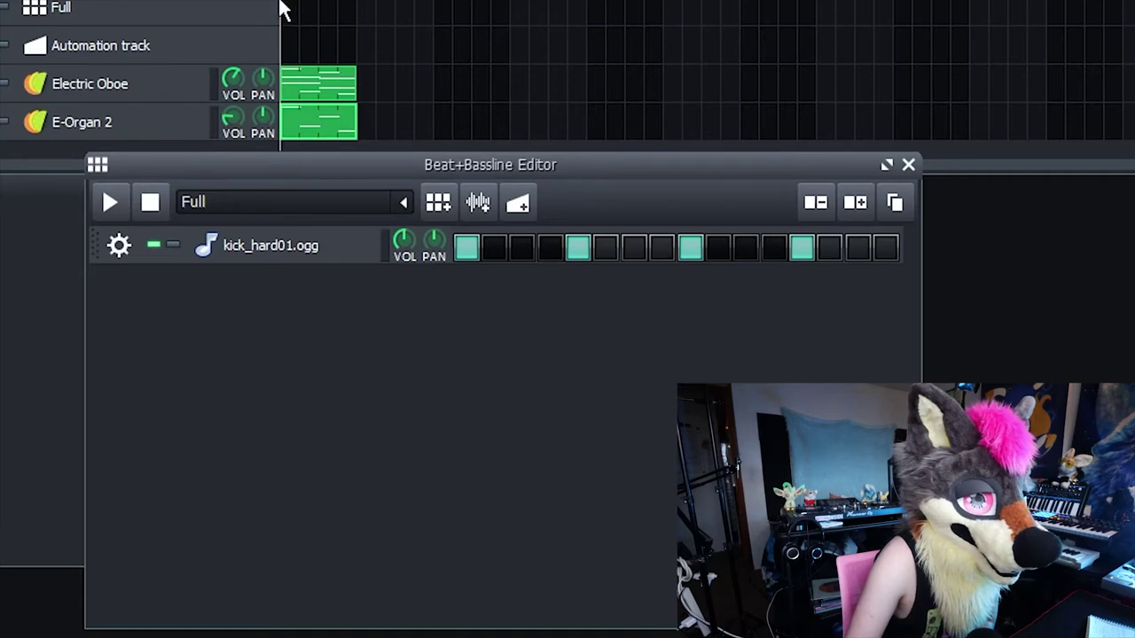
pyautogui.moveTo(282, 9)
pyautogui.mouseDown()
pyautogui.moveTo(345, 11)
pyautogui.moveTo(329, 12)
pyautogui.mouseUp()
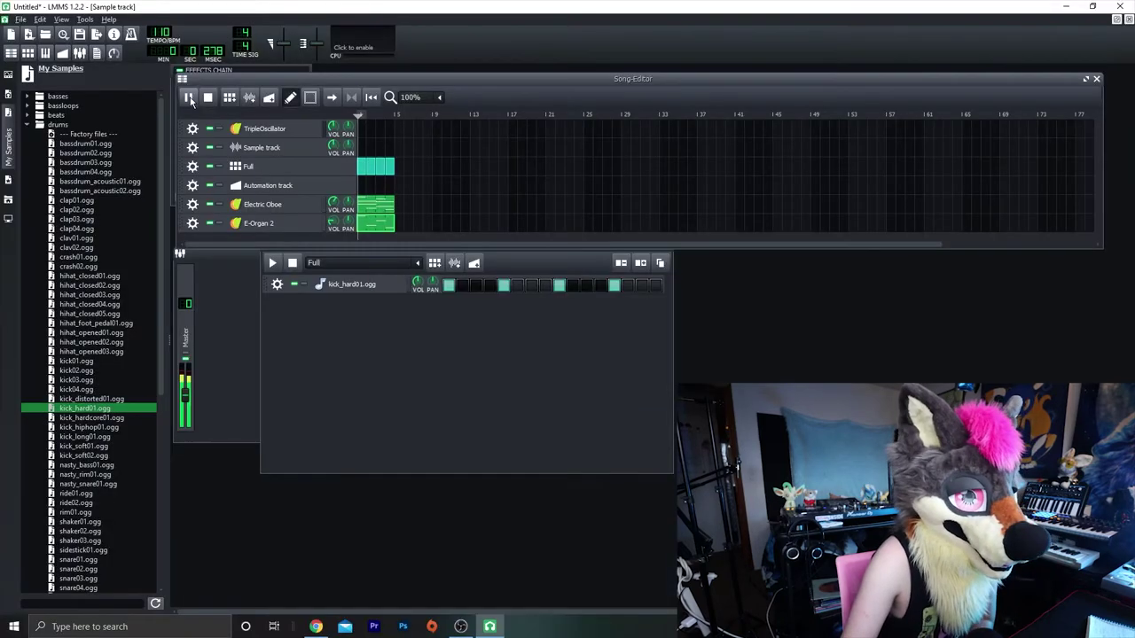
# - Play the song with the new kick, then shorten the Full pattern block
pyautogui.click(188, 97)
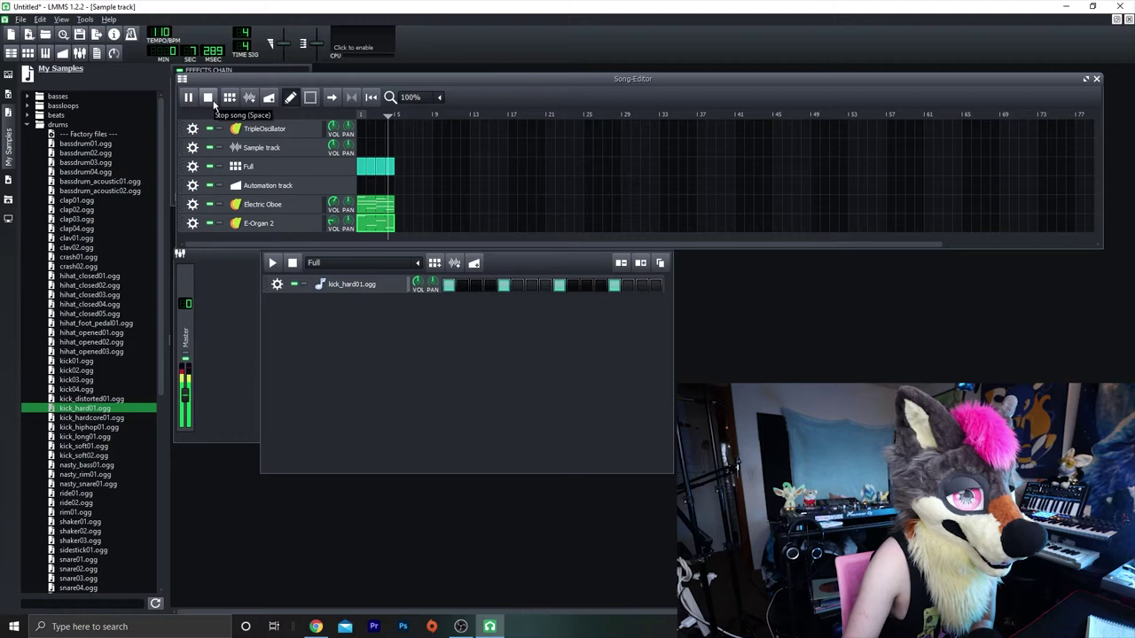
pyautogui.click(207, 97)
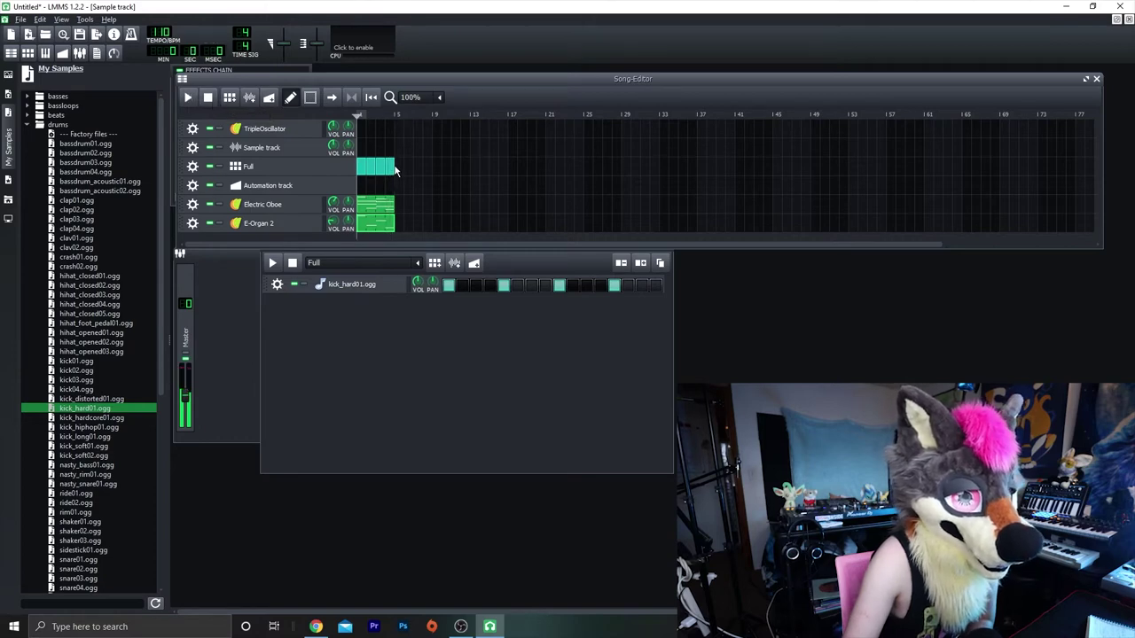
pyautogui.rightClick(393, 169)
pyautogui.click(382, 168)
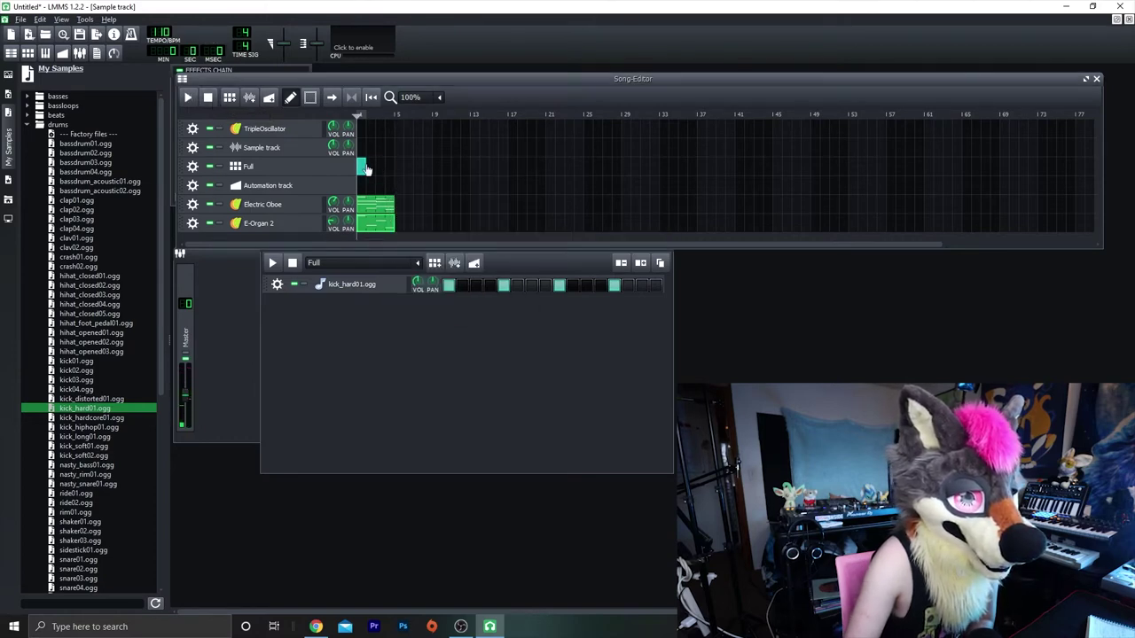
# - Add hihat_closed03.ogg to the Full pattern, program its hits, and audition the beat
pyautogui.click(378, 336)
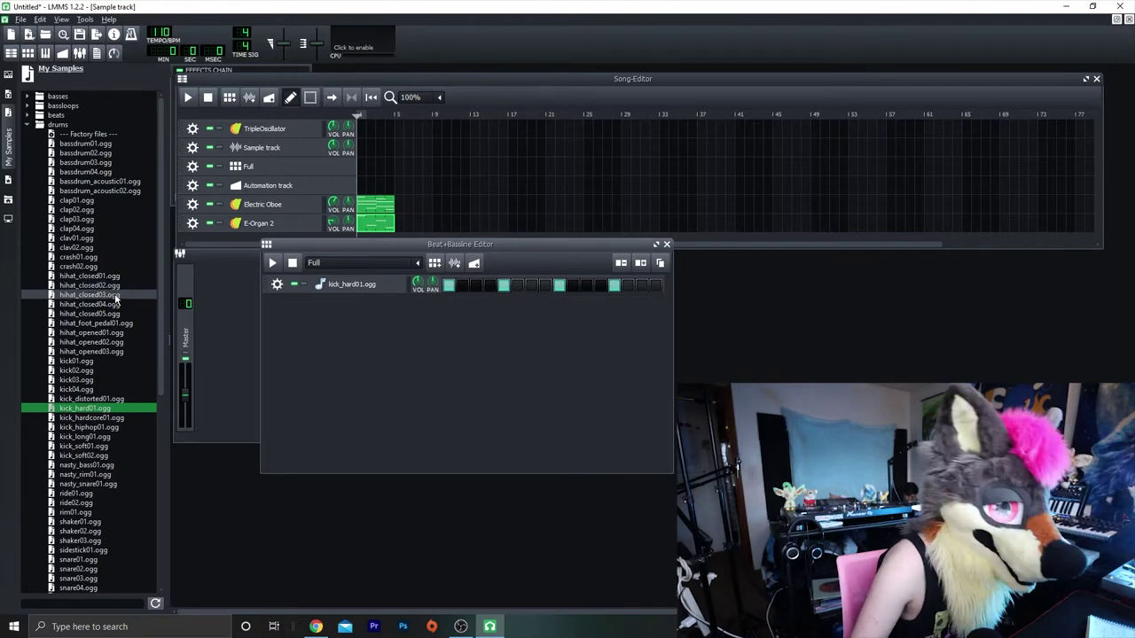
pyautogui.moveTo(111, 295); pyautogui.dragTo(376, 348)
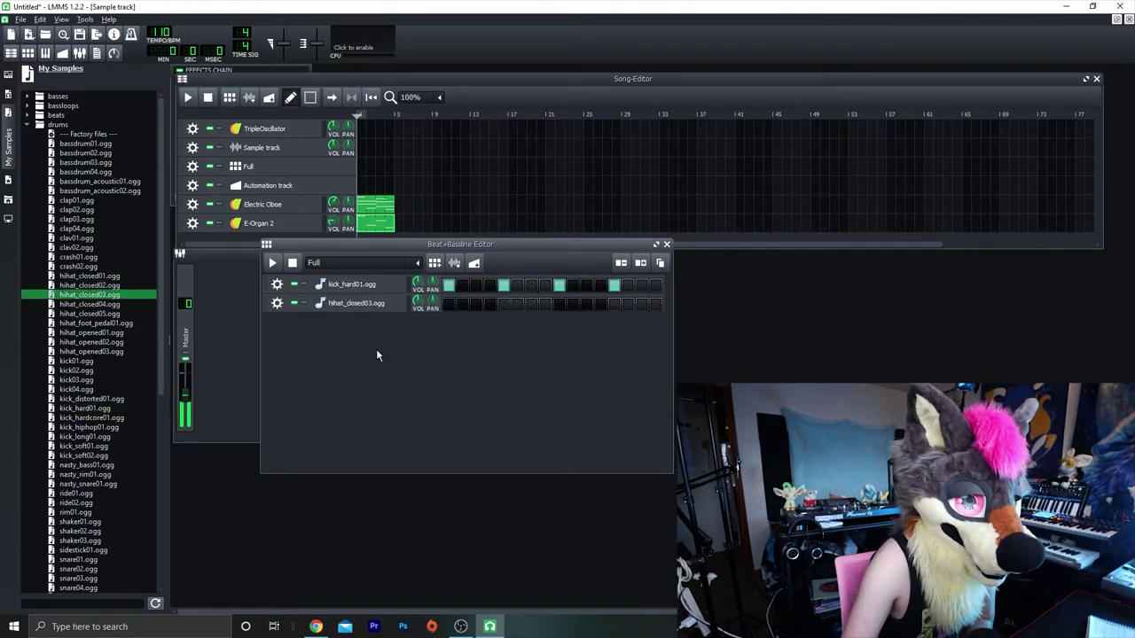
pyautogui.click(450, 307)
pyautogui.click(476, 307)
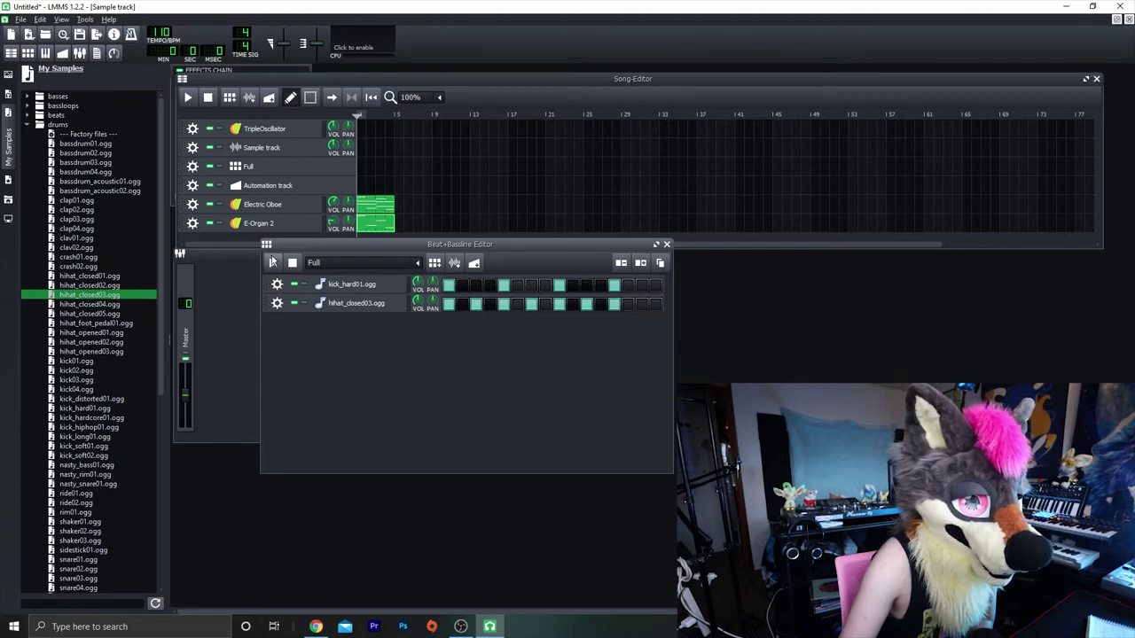
pyautogui.click(272, 262)
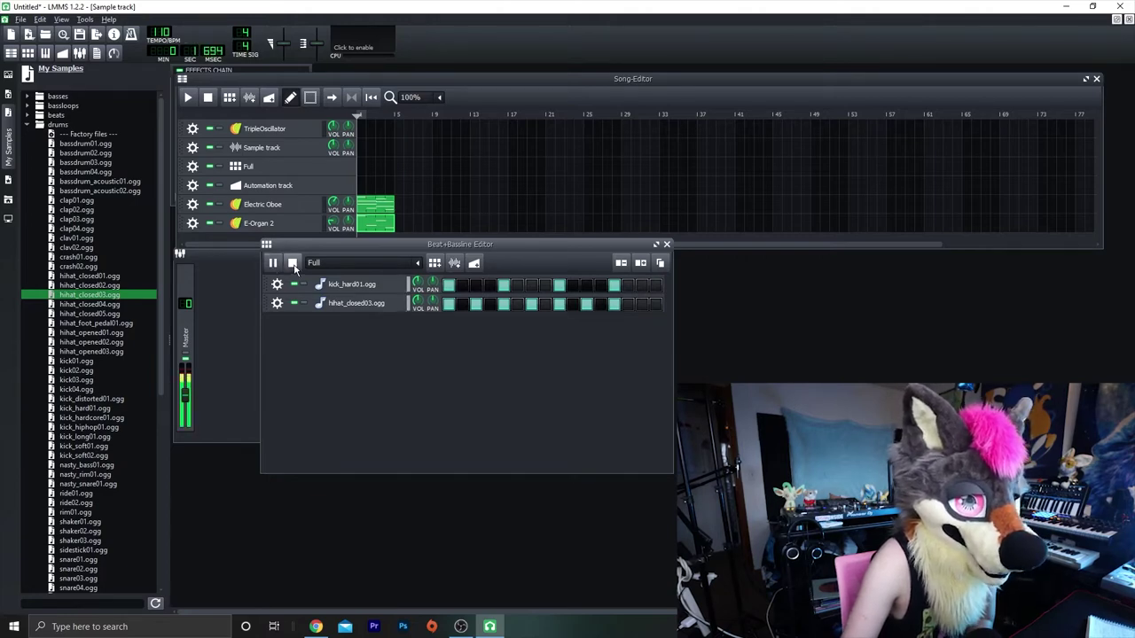
pyautogui.click(292, 263)
pyautogui.click(644, 307)
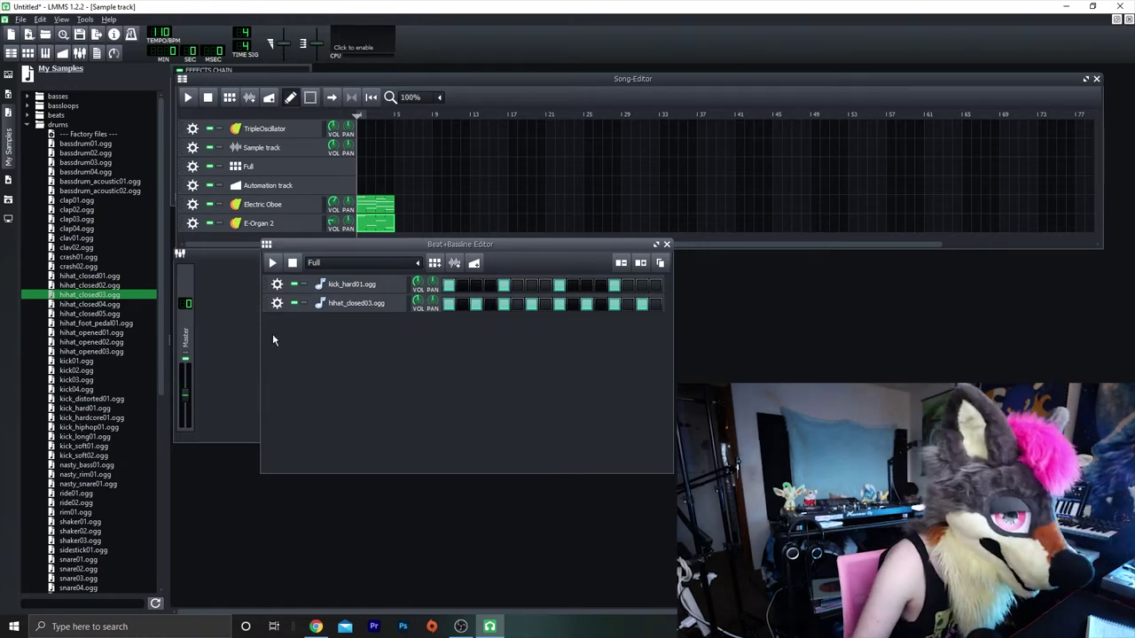
# - Add snare03.ogg, audition the pattern, and double the Full pattern to 32 steps
pyautogui.scroll(-1, 98, 372)
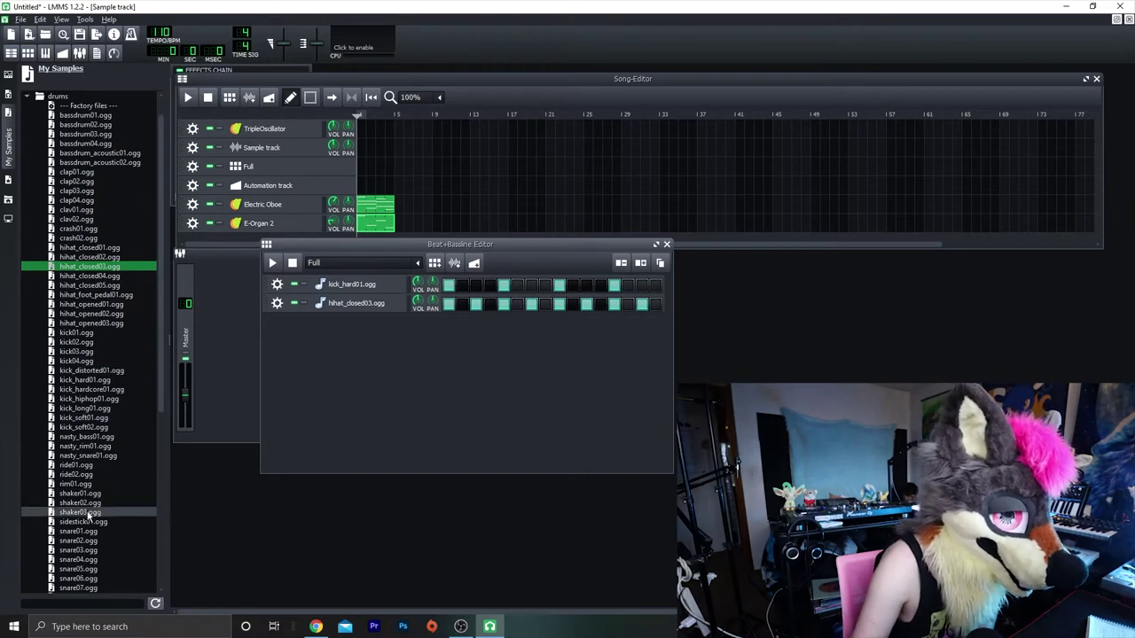
pyautogui.click(92, 550)
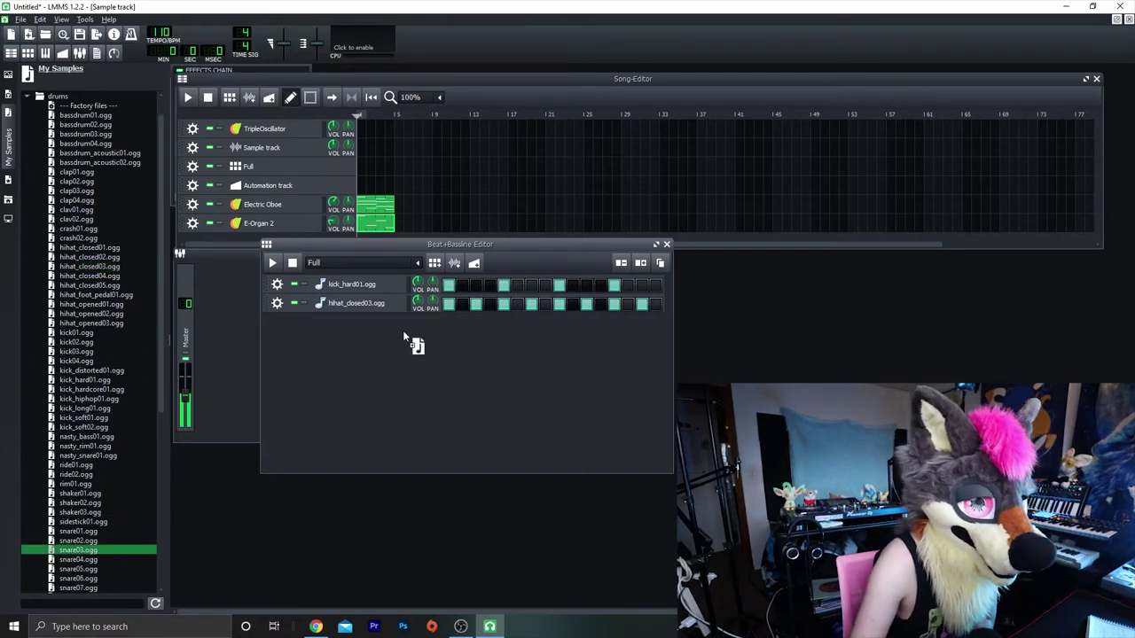
pyautogui.moveTo(403, 335); pyautogui.dragTo(408, 339)
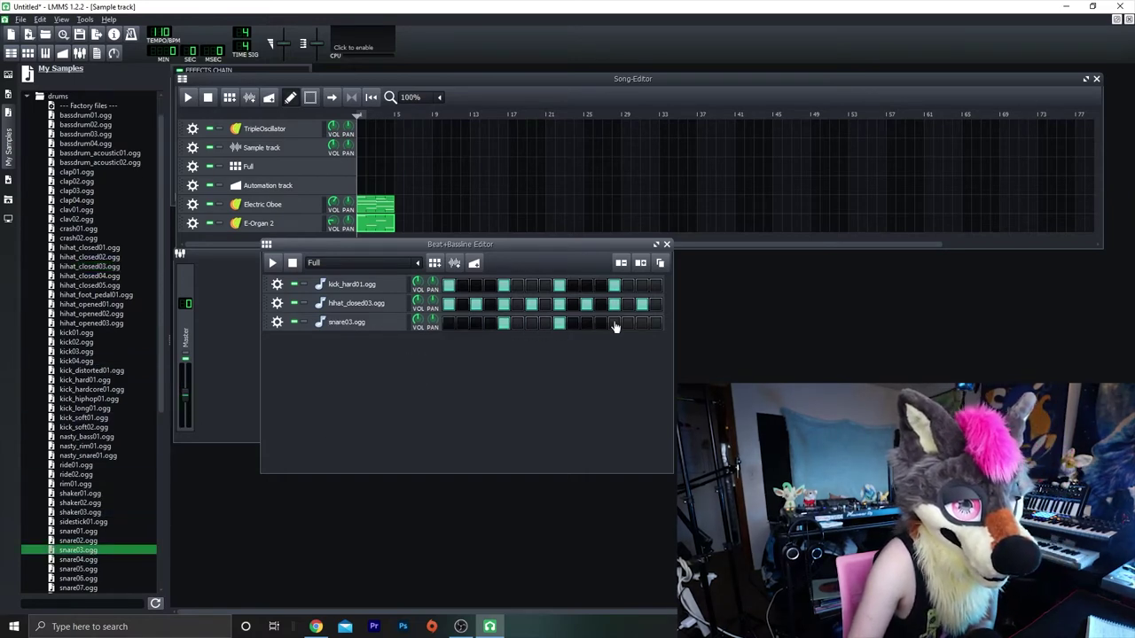
pyautogui.click(273, 263)
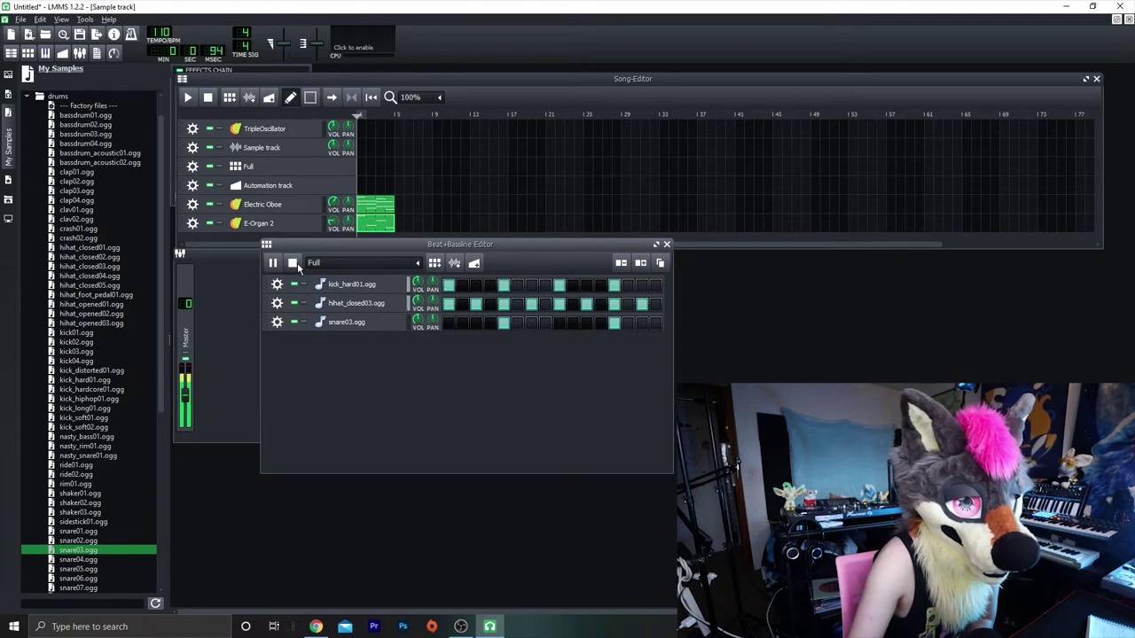
pyautogui.click(293, 263)
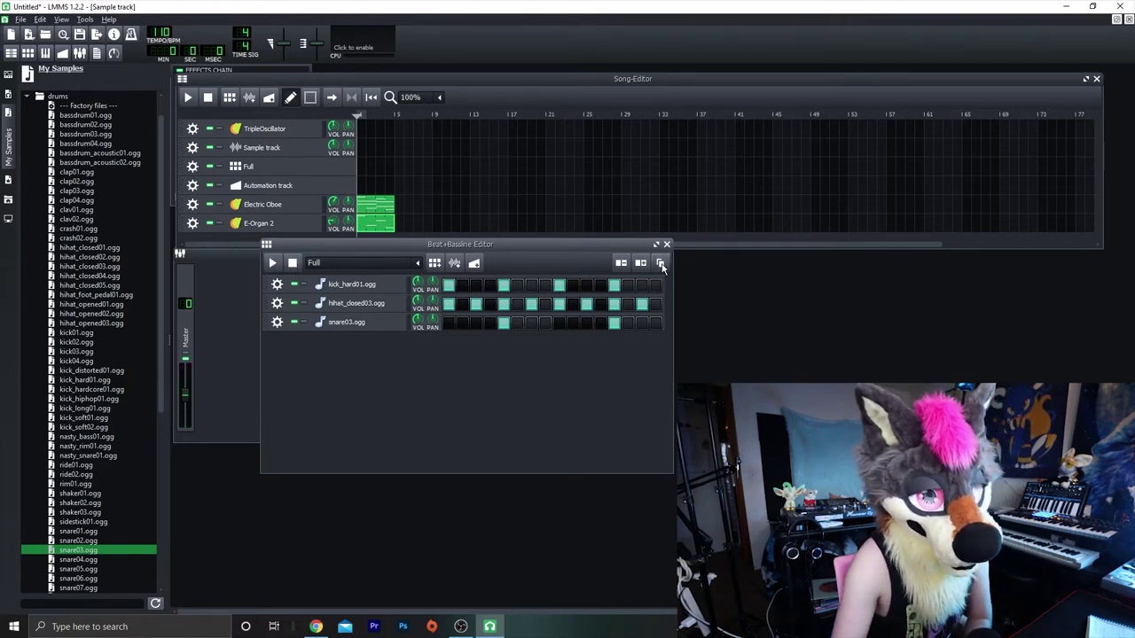
pyautogui.click(660, 263)
# - Widen the beat editor and add final hi-hat and snare hits as an end fill
pyautogui.moveTo(673, 293); pyautogui.dragTo(895, 302)
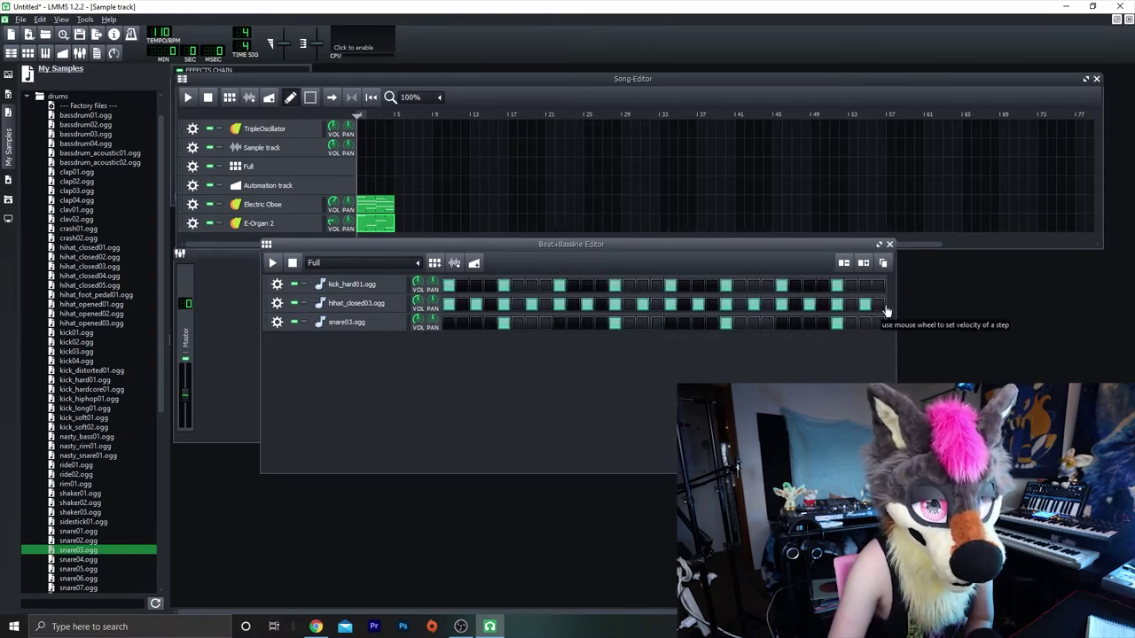
pyautogui.click(877, 305)
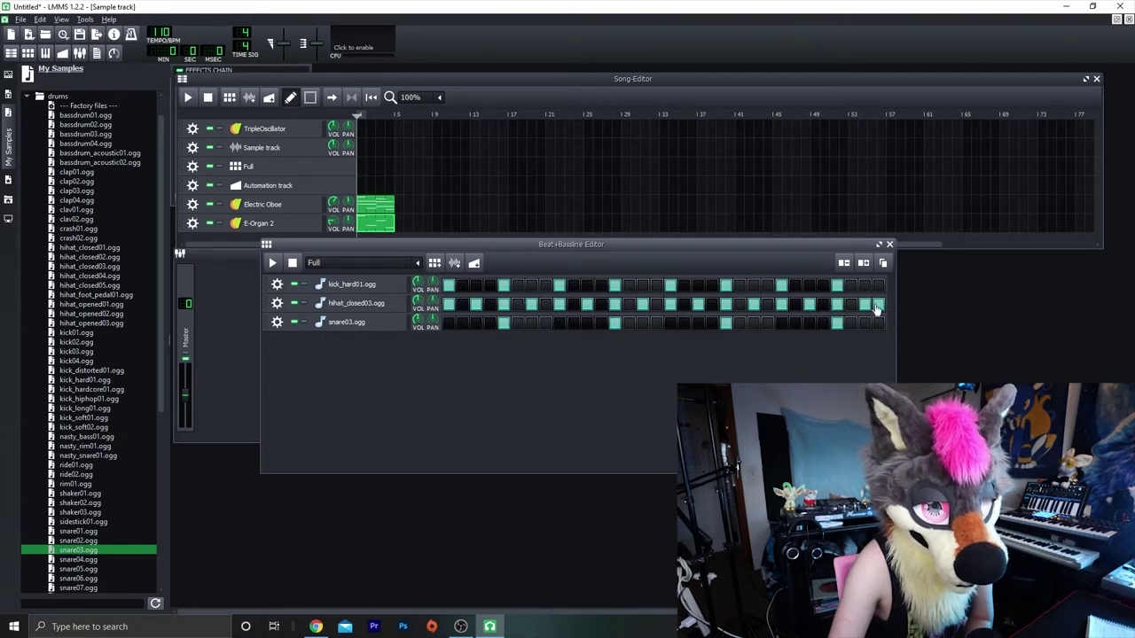
pyautogui.click(809, 323)
pyautogui.click(878, 324)
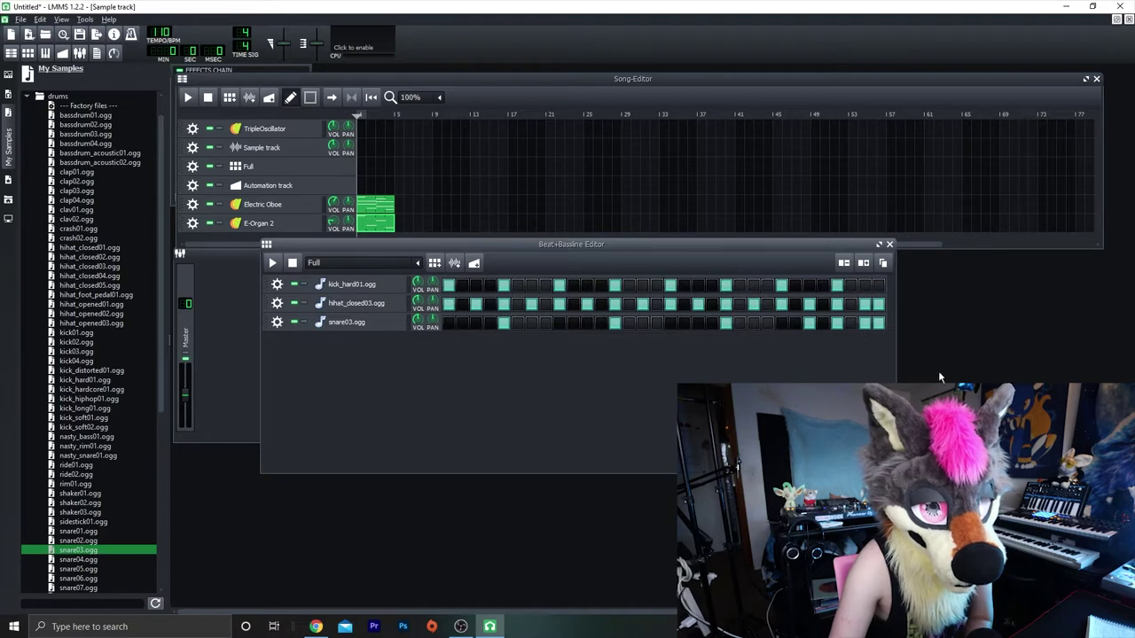
pyautogui.click(273, 263)
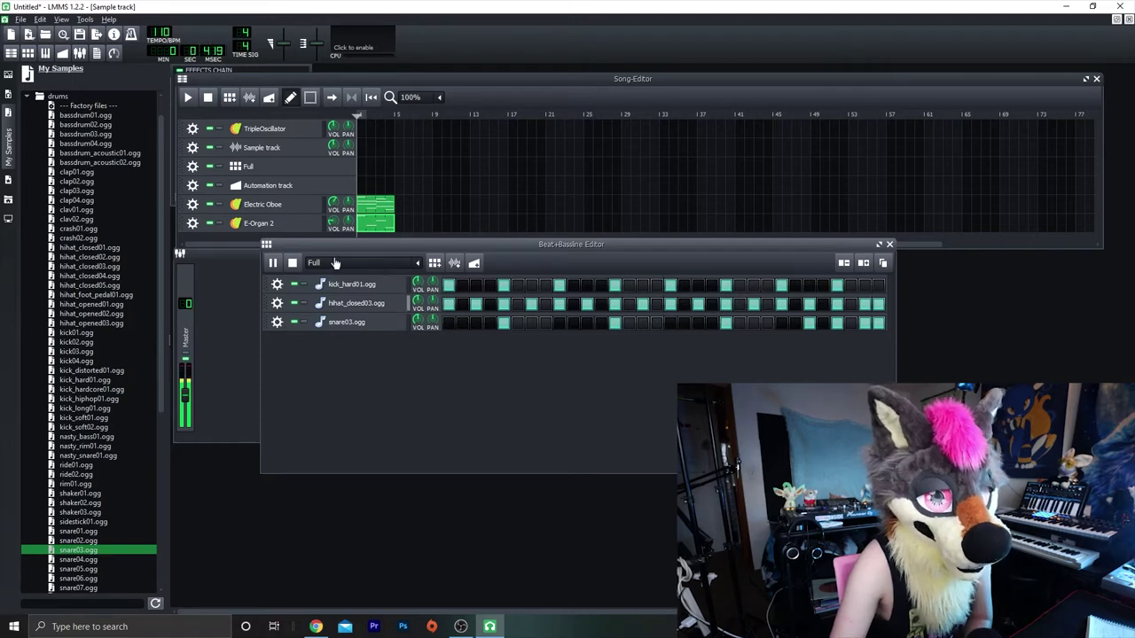
# - Close the beat editor, place Full at bar 1, and reopen the pattern
pyautogui.click(889, 244)
pyautogui.click(369, 169)
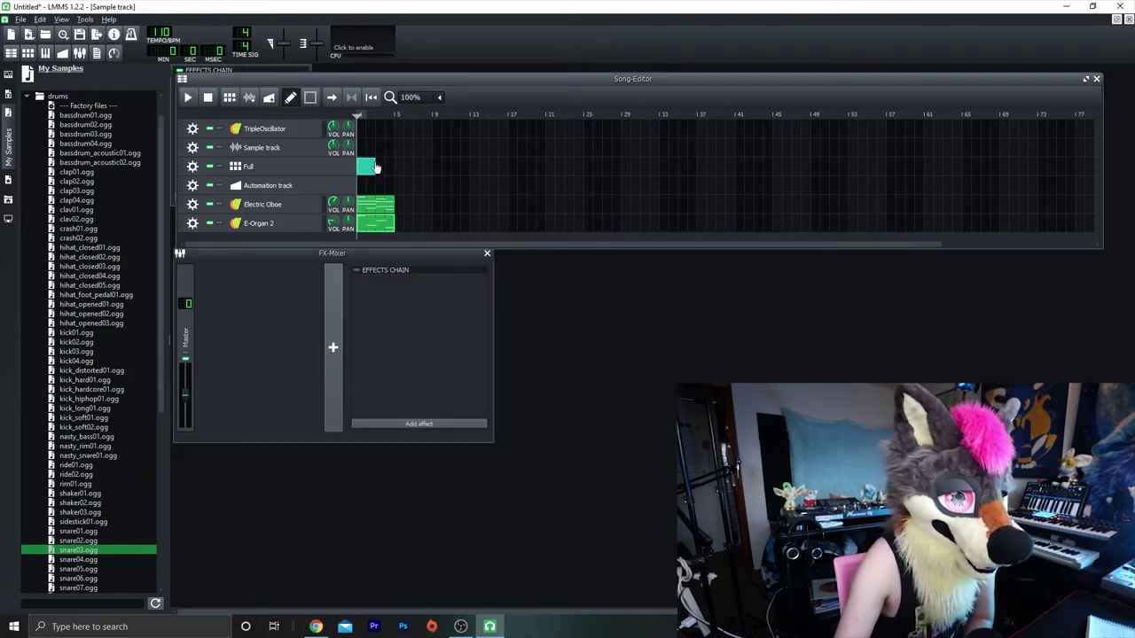
pyautogui.doubleClick(368, 169)
# - Delete the Full block from bar 1 and rearrange the pattern and song editor windows
pyautogui.rightClick(369, 169)
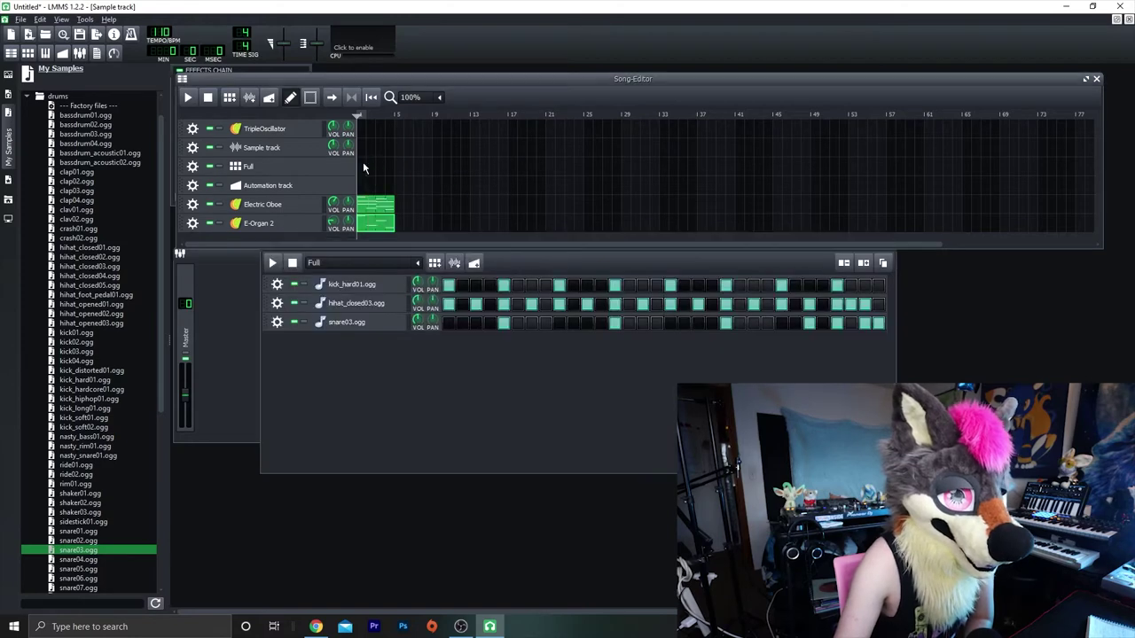
pyautogui.click(395, 457)
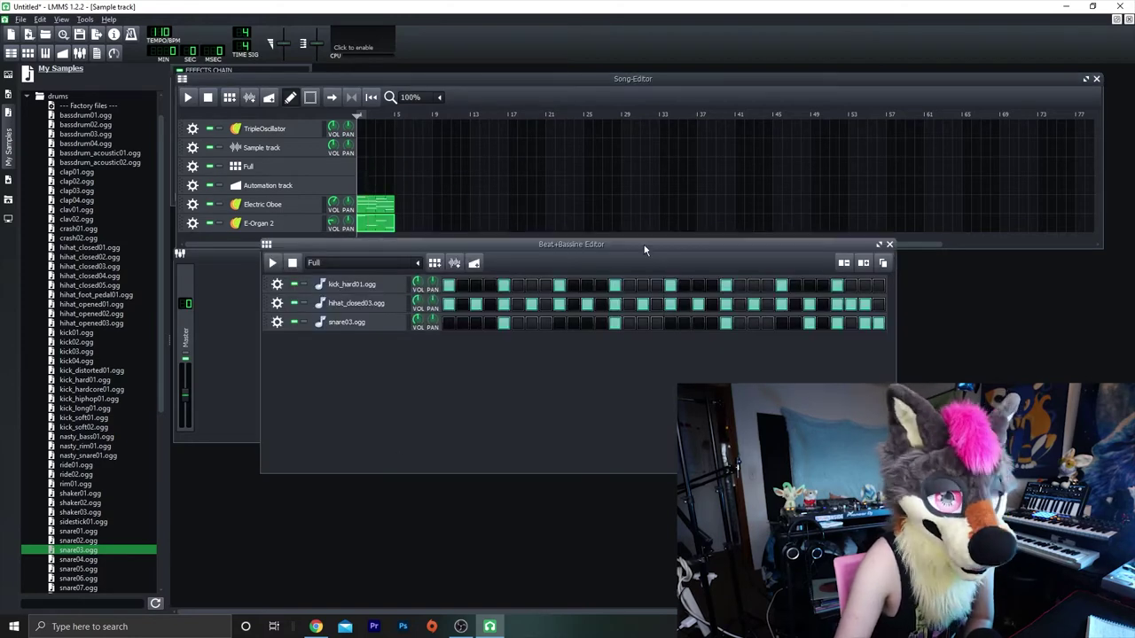
pyautogui.moveTo(816, 243); pyautogui.dragTo(898, 296)
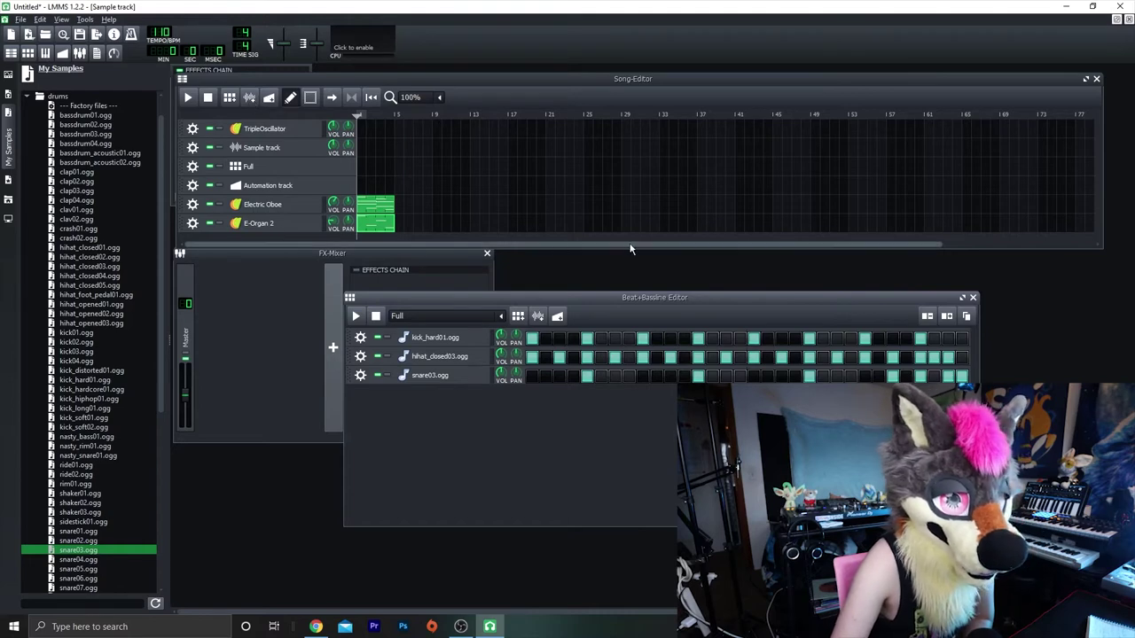
pyautogui.moveTo(625, 248); pyautogui.dragTo(628, 295)
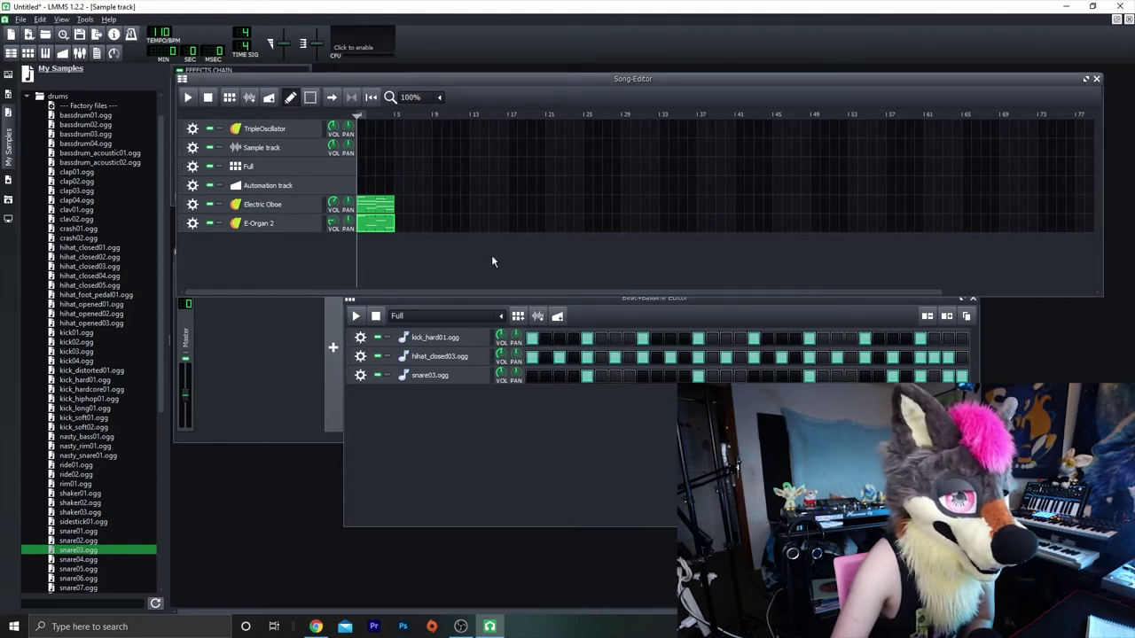
pyautogui.click(508, 472)
pyautogui.moveTo(438, 303); pyautogui.dragTo(441, 351)
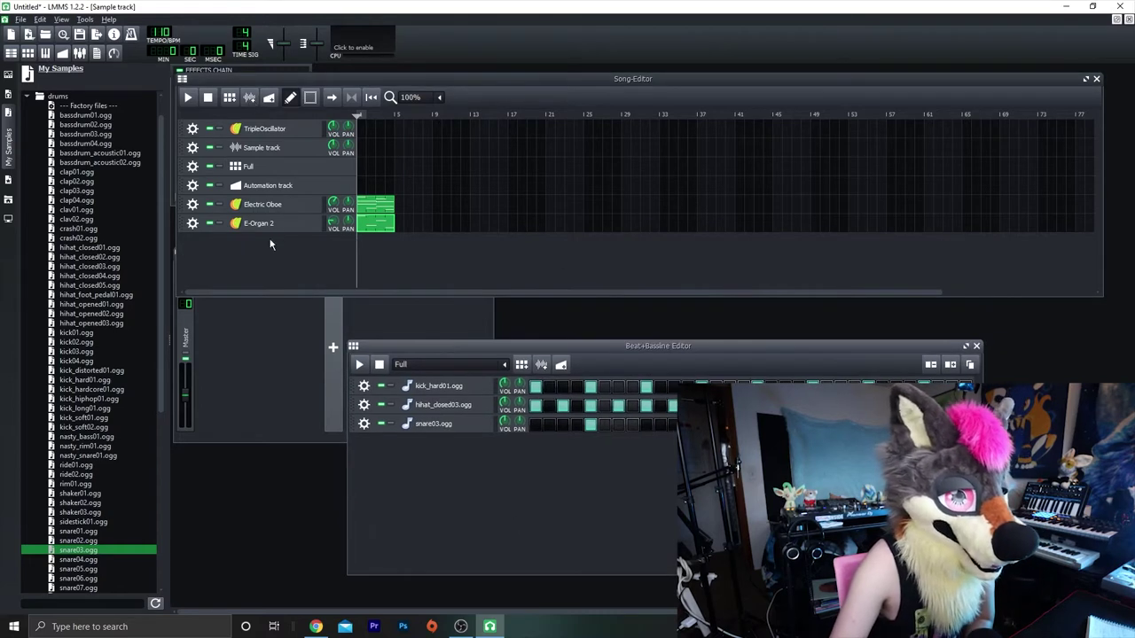
# - Add two new beat/bassline tracks, move one under Full, and rename it Kicks
pyautogui.click(232, 99)
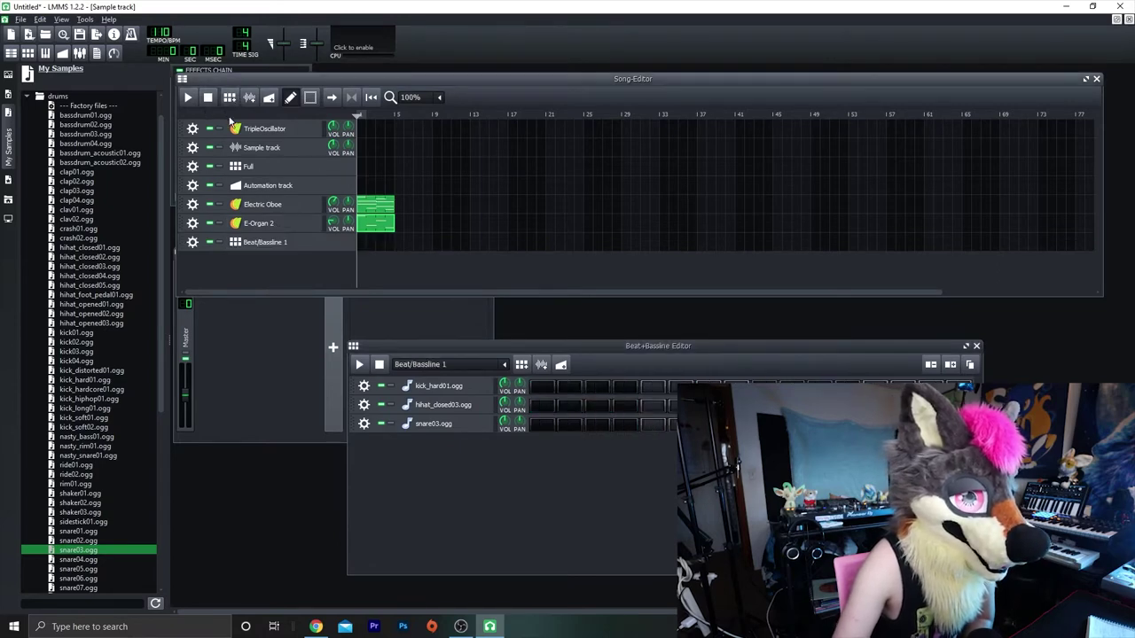
pyautogui.click(228, 98)
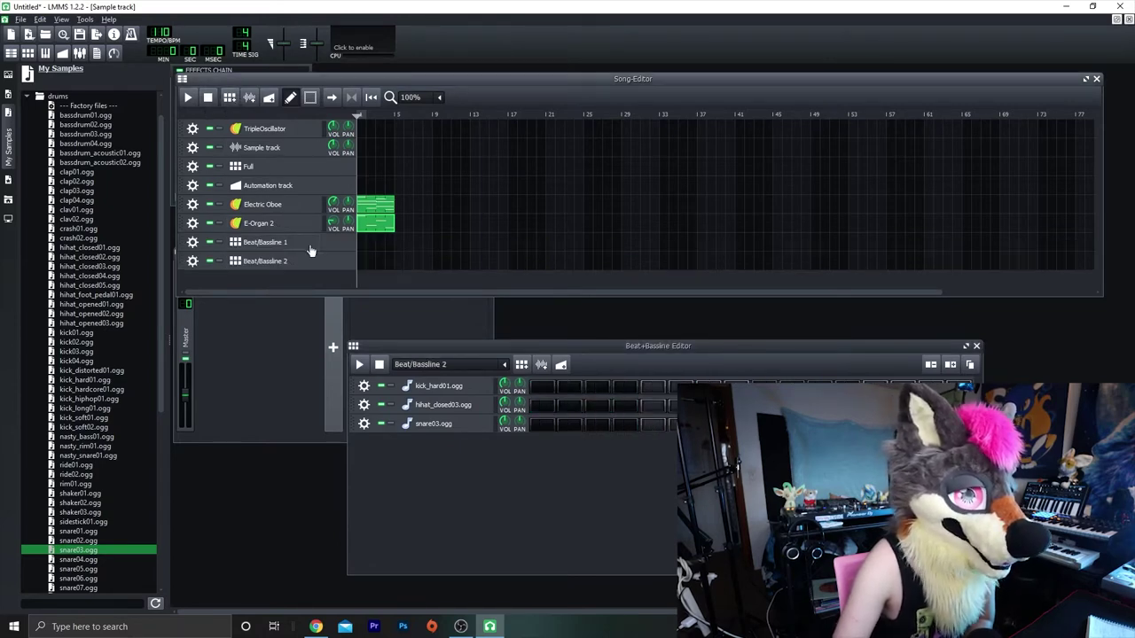
pyautogui.moveTo(310, 248); pyautogui.dragTo(276, 190)
pyautogui.doubleClick(272, 187)
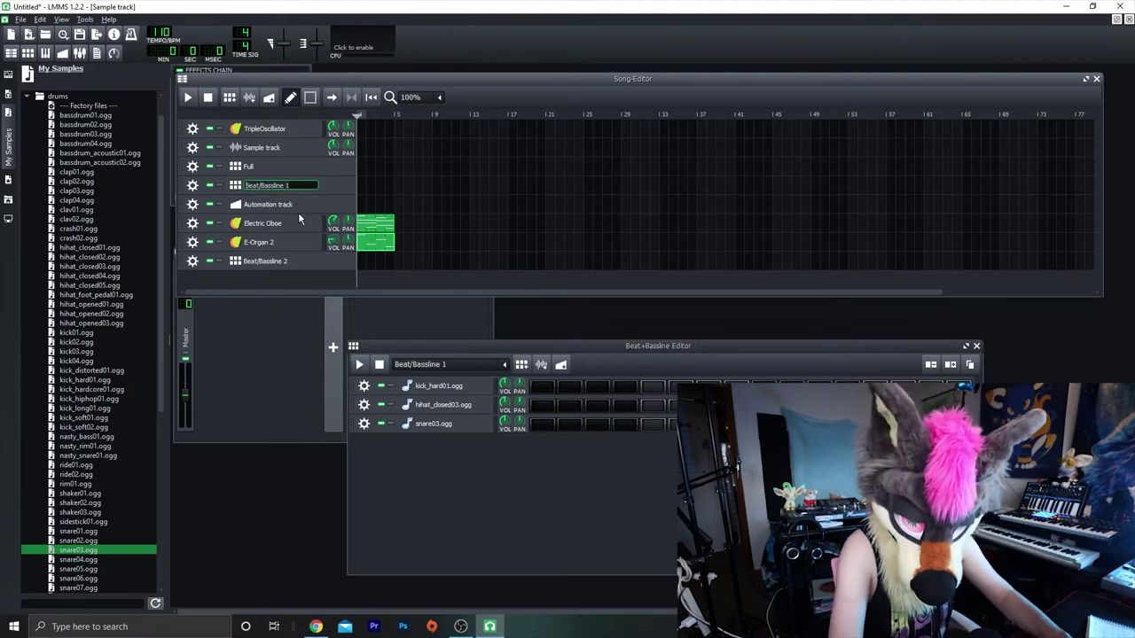
pyautogui.press('BackSpace')
pyautogui.write('Kicks')
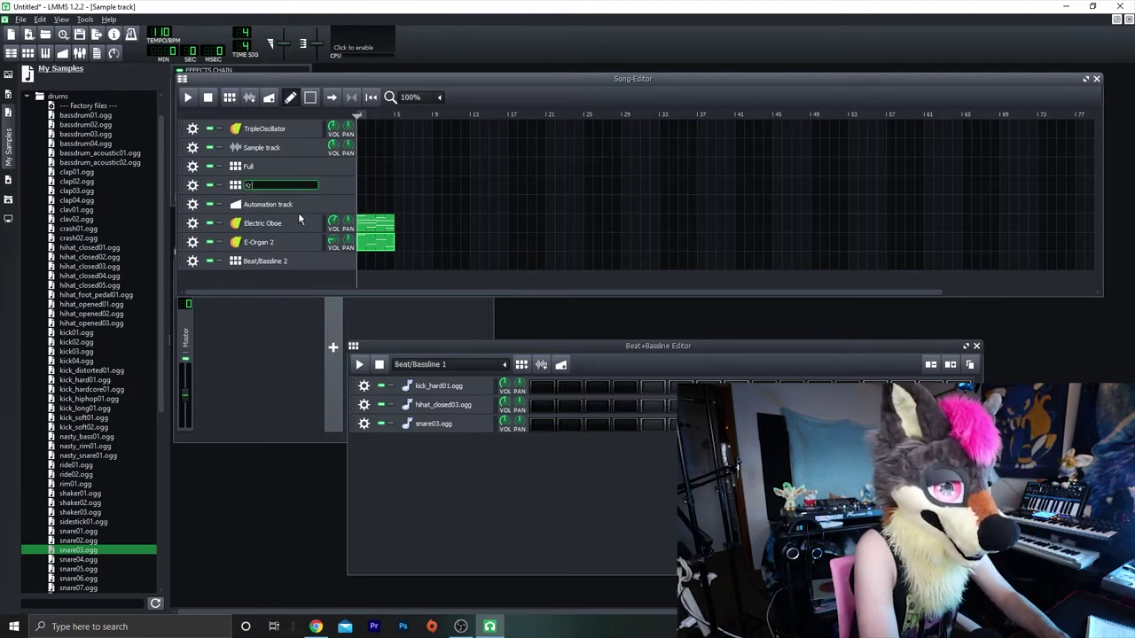
pyautogui.press('Return')
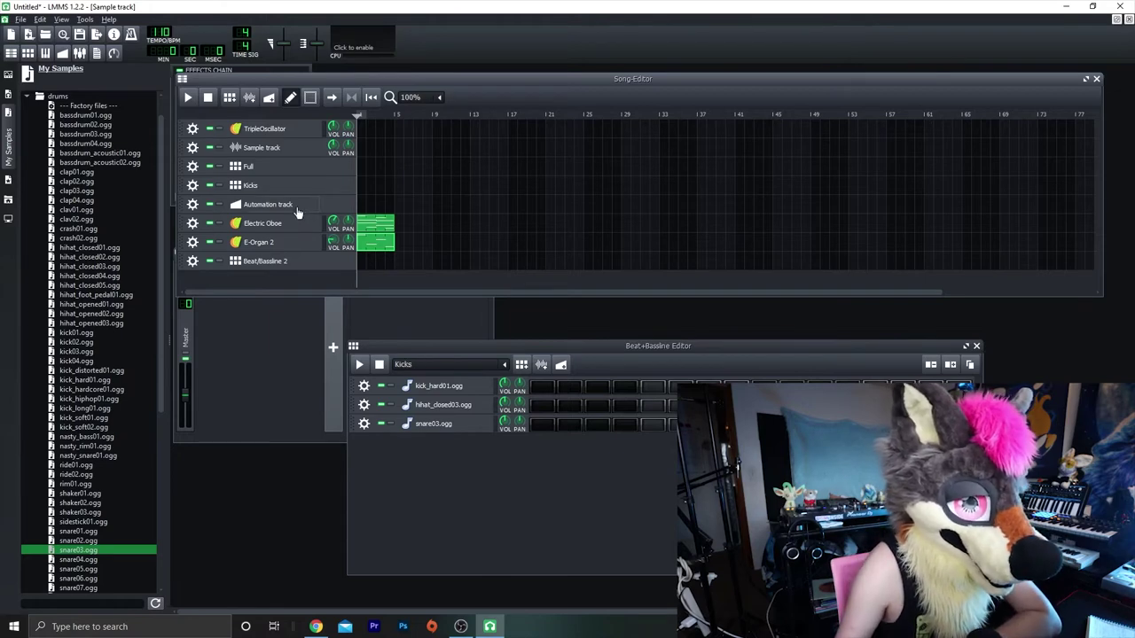
# - Place a Kicks block at bar 1 with kicks on steps 1 and 5, then remove Full's first kick
pyautogui.click(362, 185)
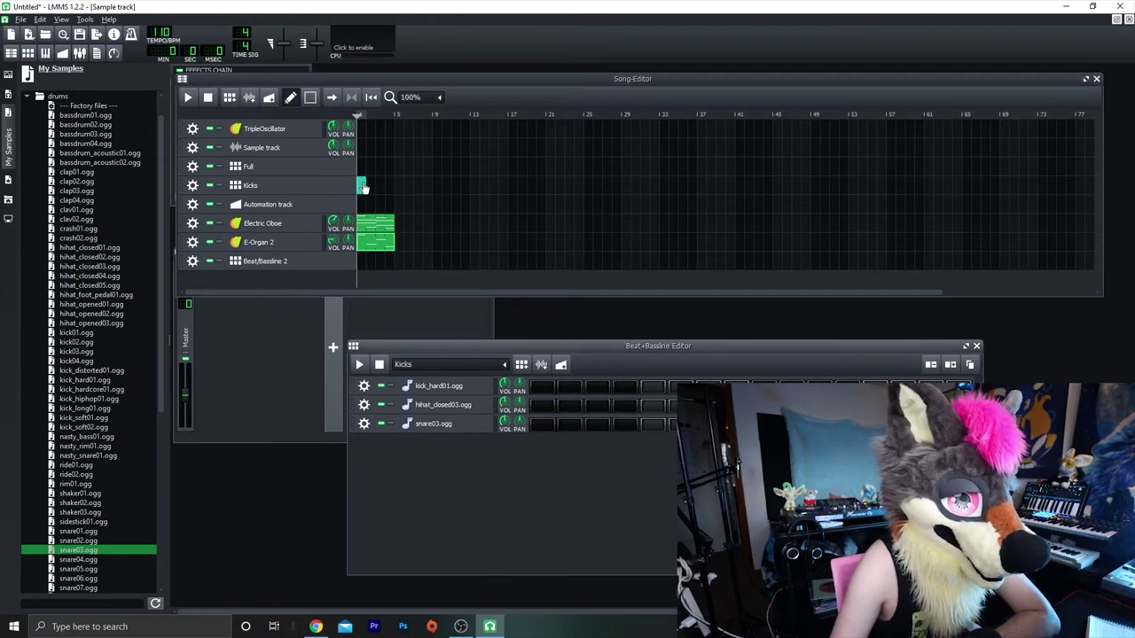
pyautogui.click(544, 391)
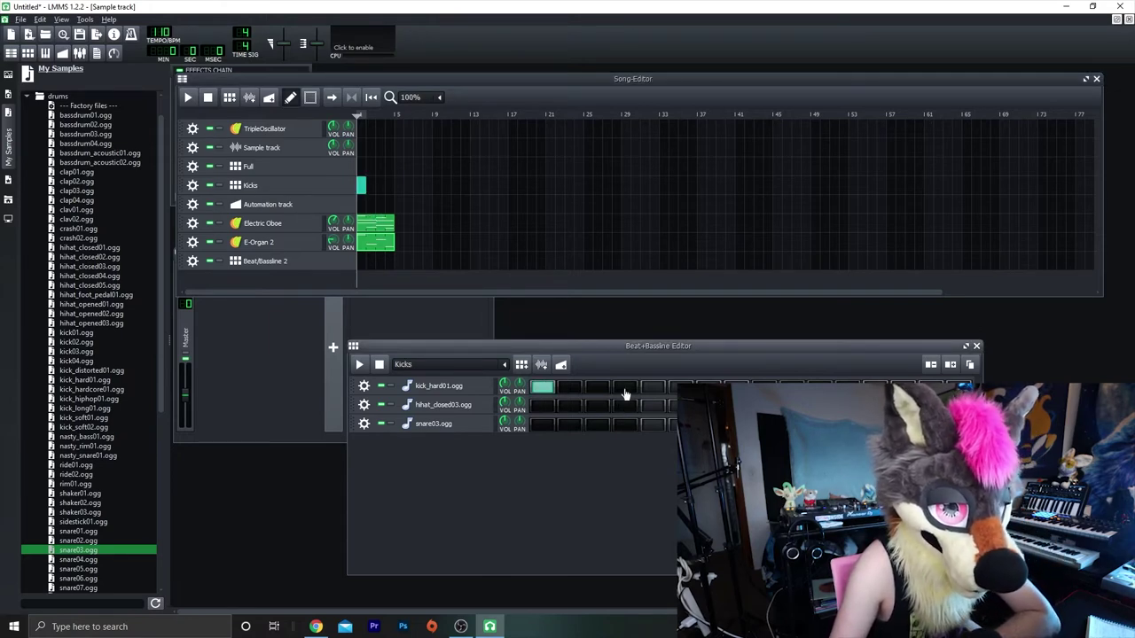
pyautogui.click(652, 390)
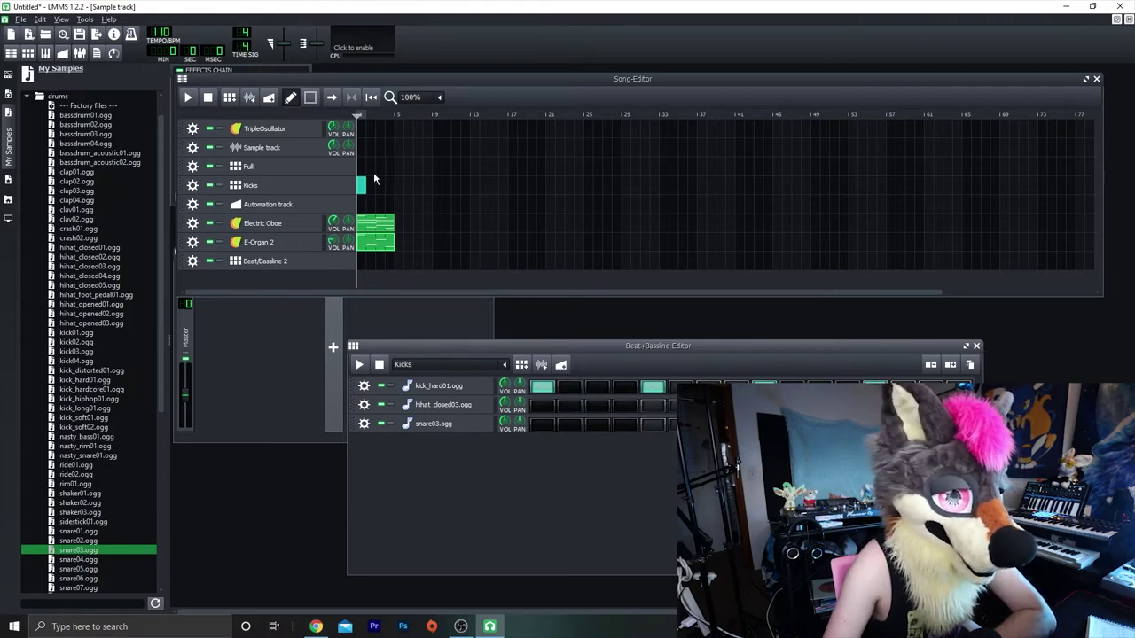
pyautogui.click(187, 98)
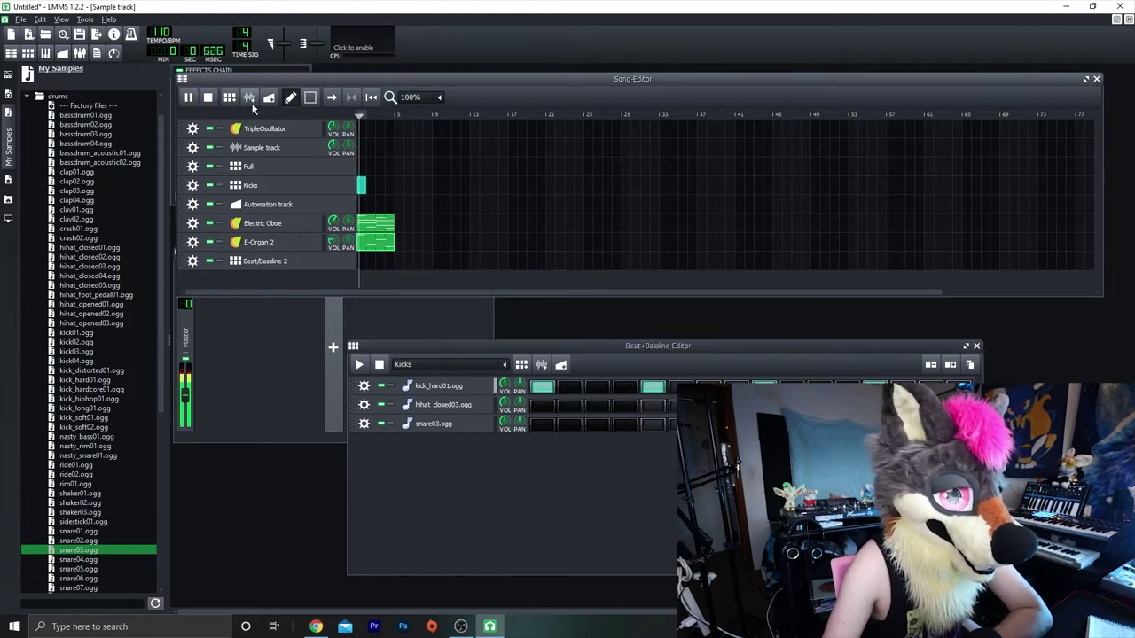
pyautogui.click(207, 97)
pyautogui.doubleClick(251, 168)
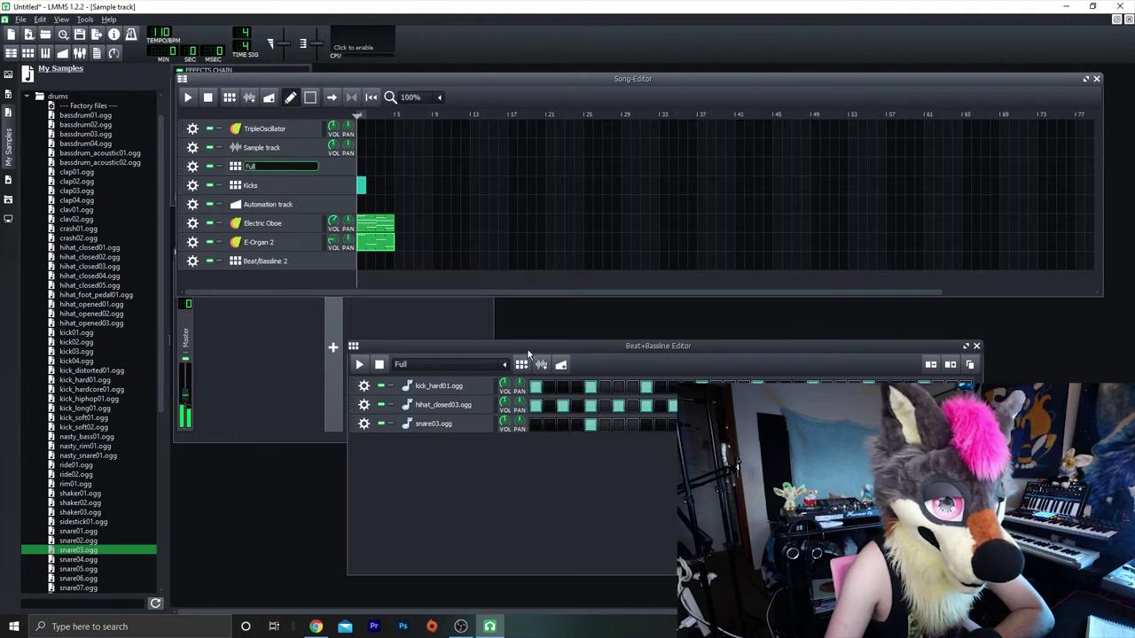
pyautogui.click(536, 388)
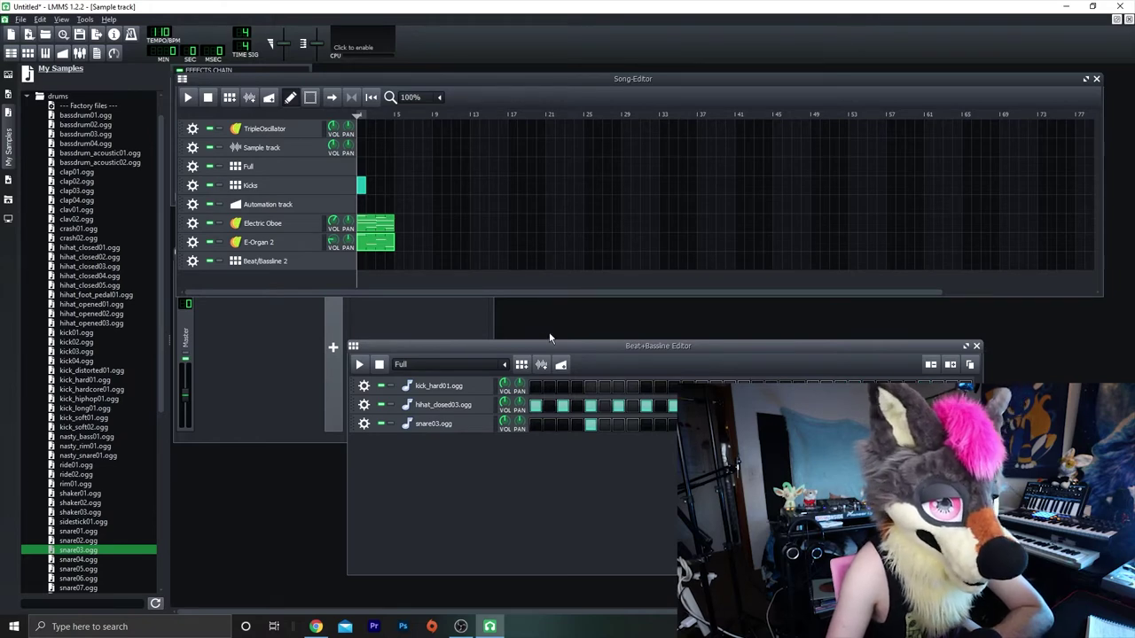
# - Test Full and Kicks blocks at bar 1 with playback, then move Beat/Bassline 2 up below Kicks
pyautogui.click(368, 166)
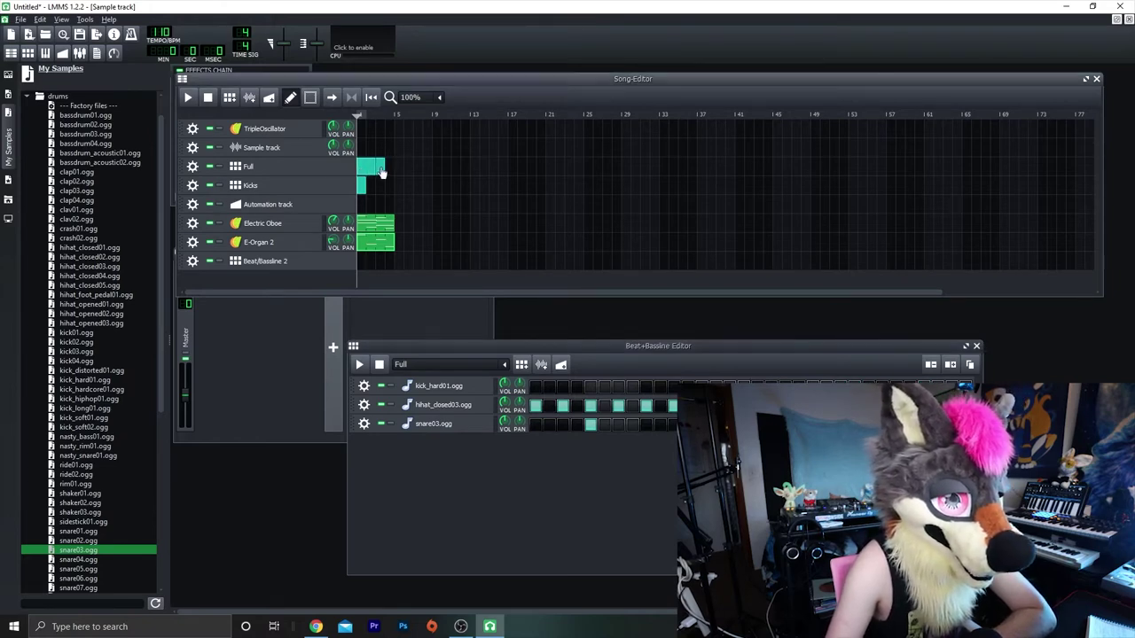
pyautogui.rightClick(381, 173)
pyautogui.click(408, 190)
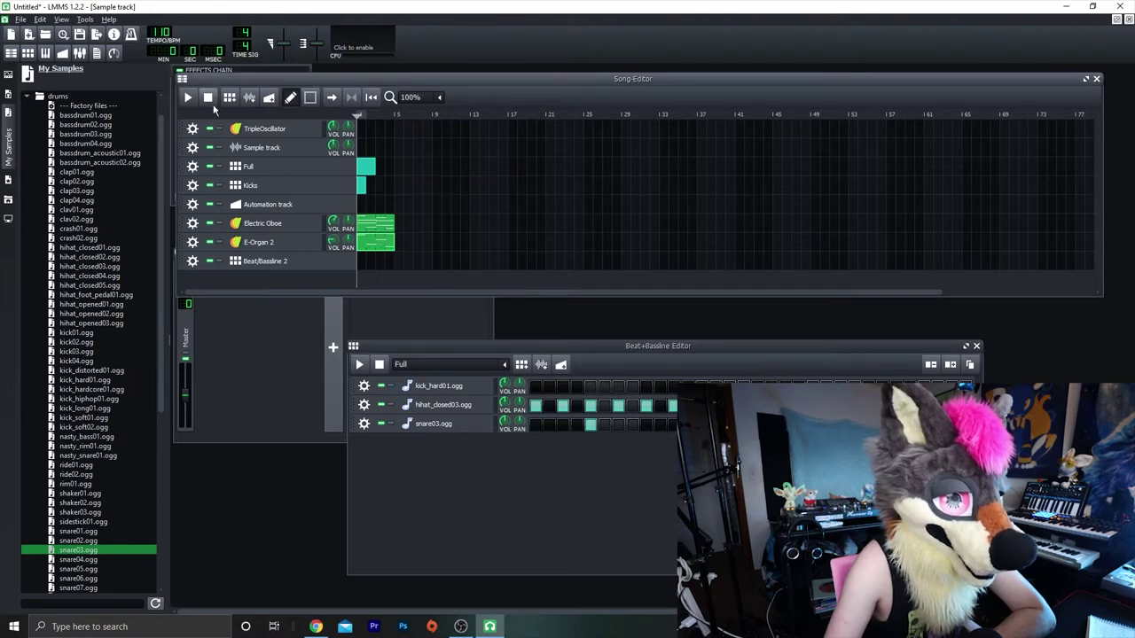
pyautogui.press('space')
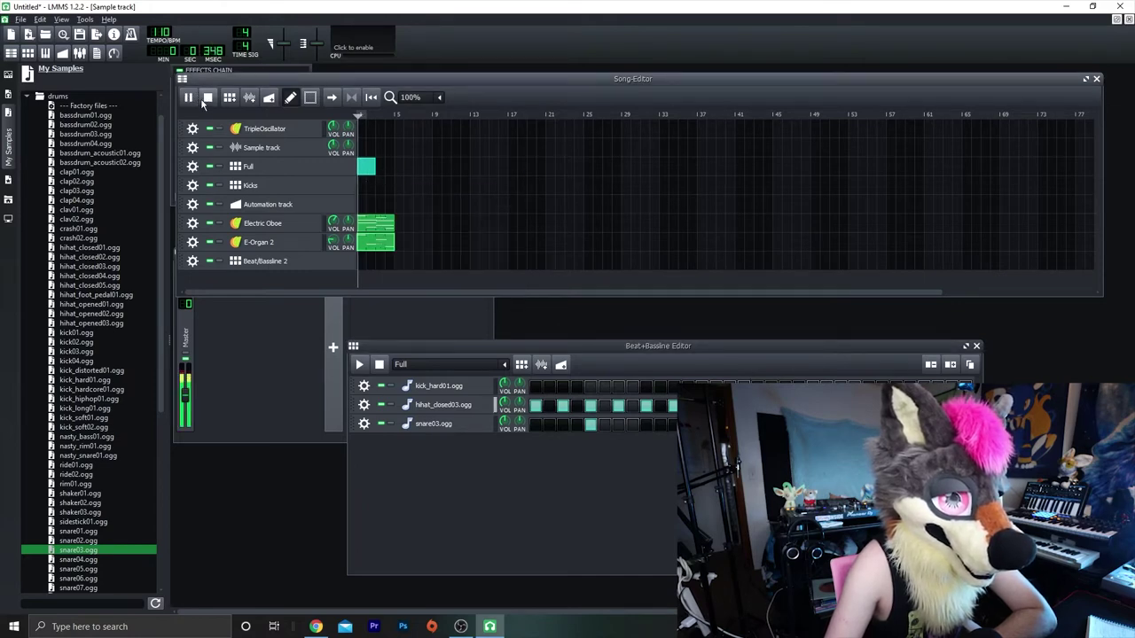
pyautogui.click(370, 185)
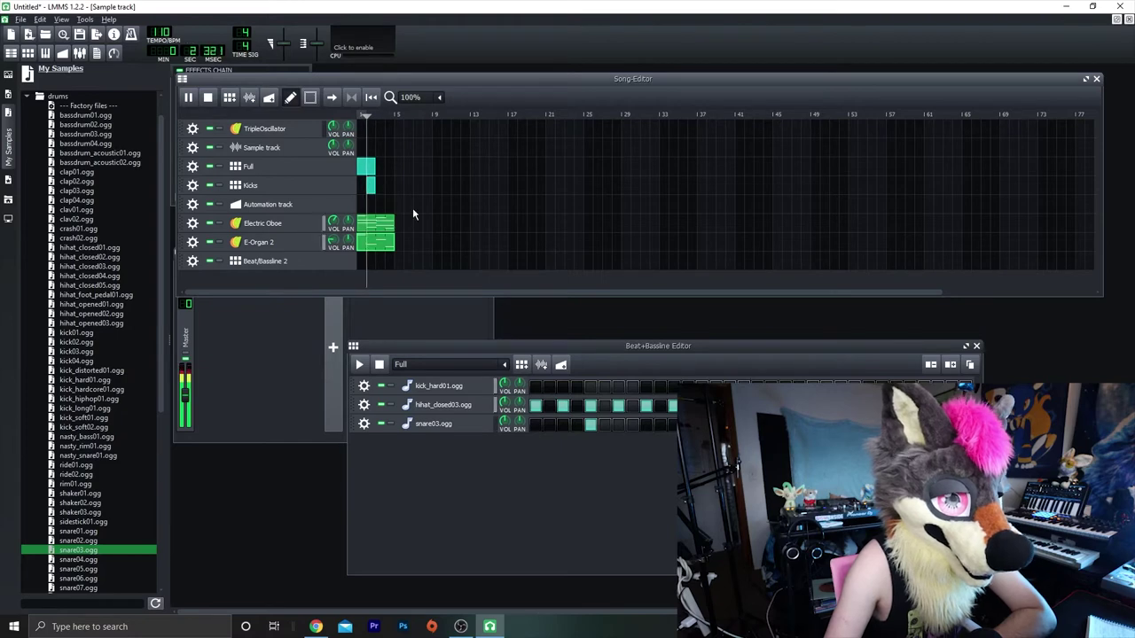
pyautogui.click(207, 99)
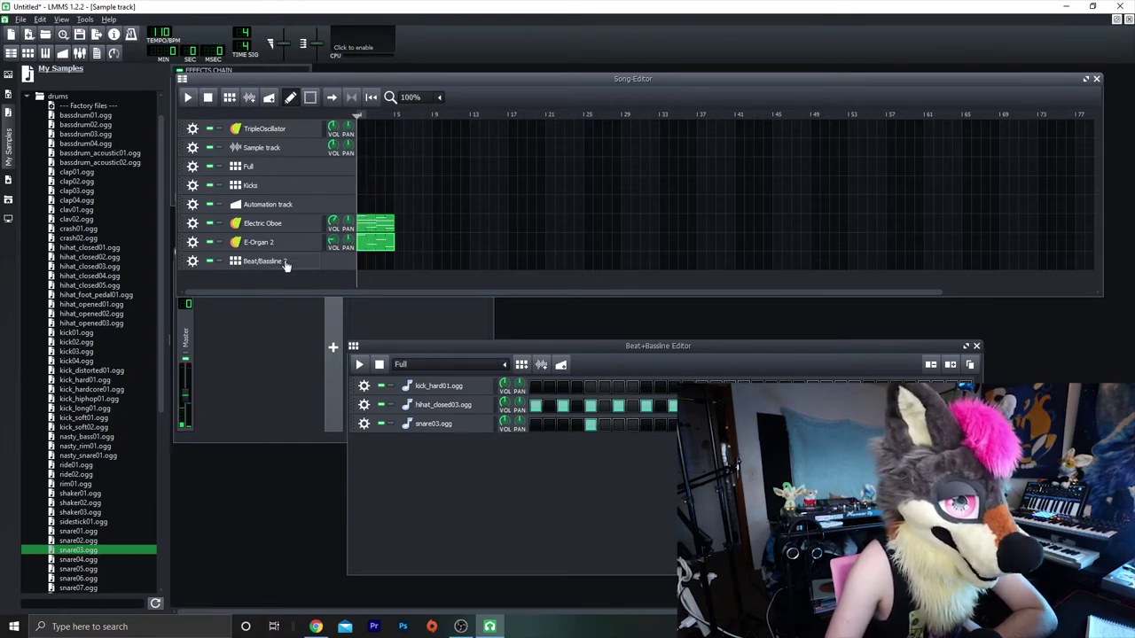
pyautogui.moveTo(286, 266); pyautogui.dragTo(273, 209)
pyautogui.doubleClick(273, 208)
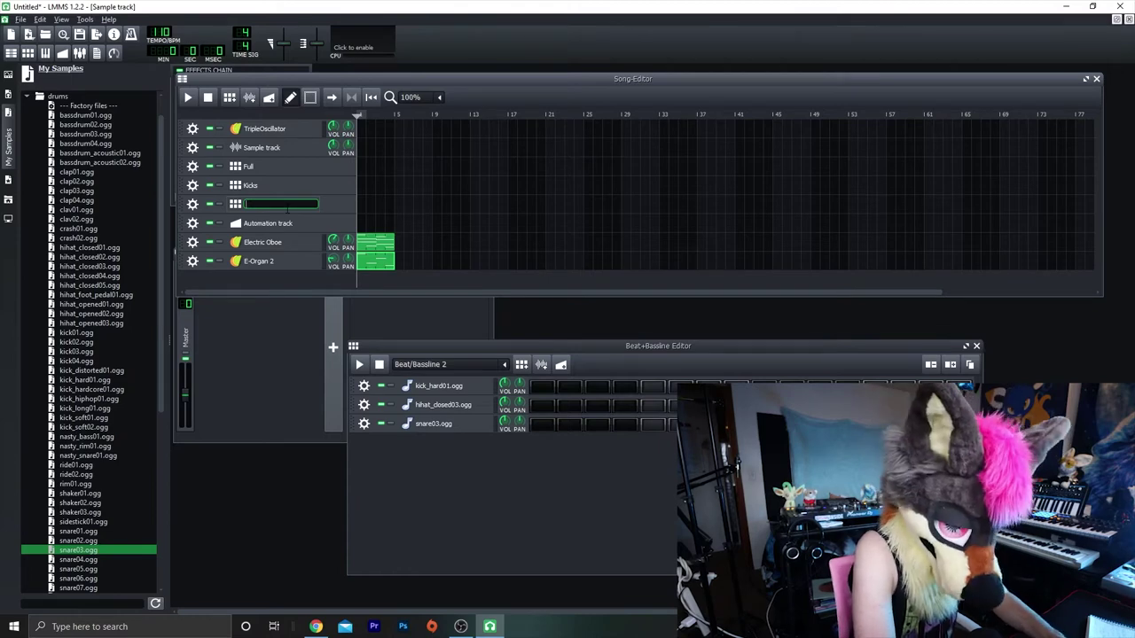
# - Rename the track Build and lengthen its pattern to 32 steps
pyautogui.write('Build')
pyautogui.press('Return')
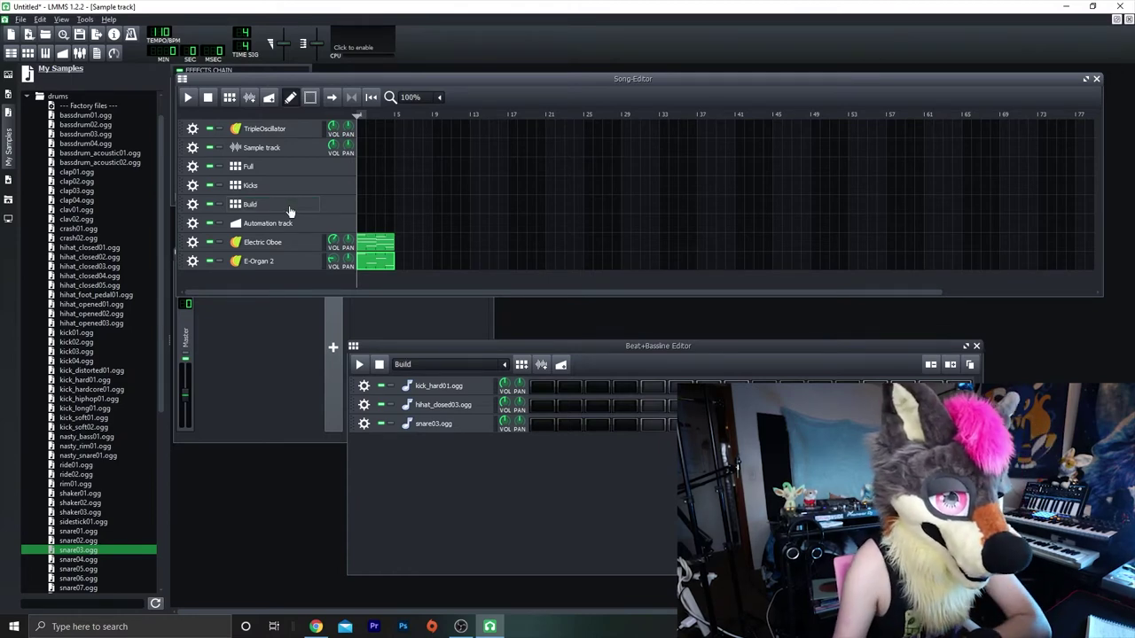
pyautogui.click(461, 518)
pyautogui.click(542, 426)
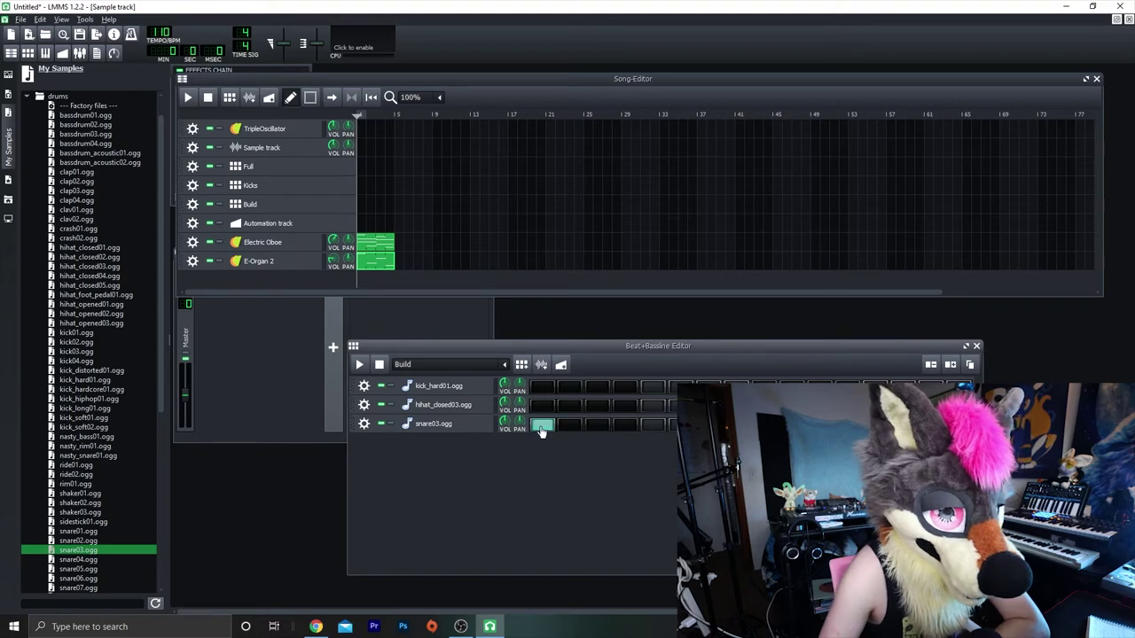
pyautogui.click(539, 426)
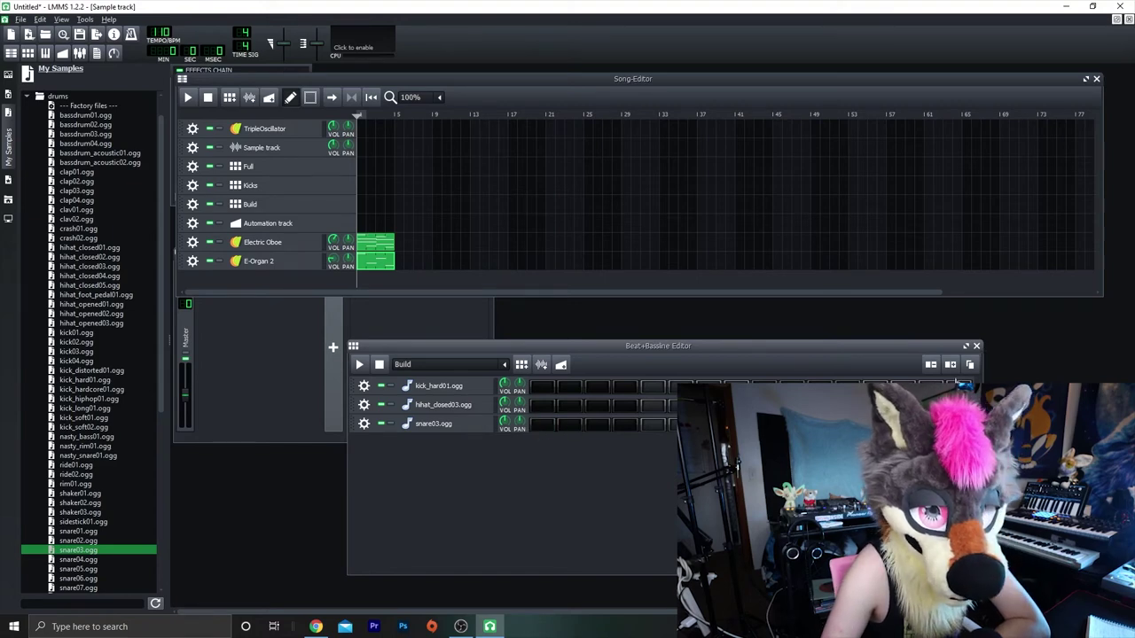
pyautogui.click(970, 366)
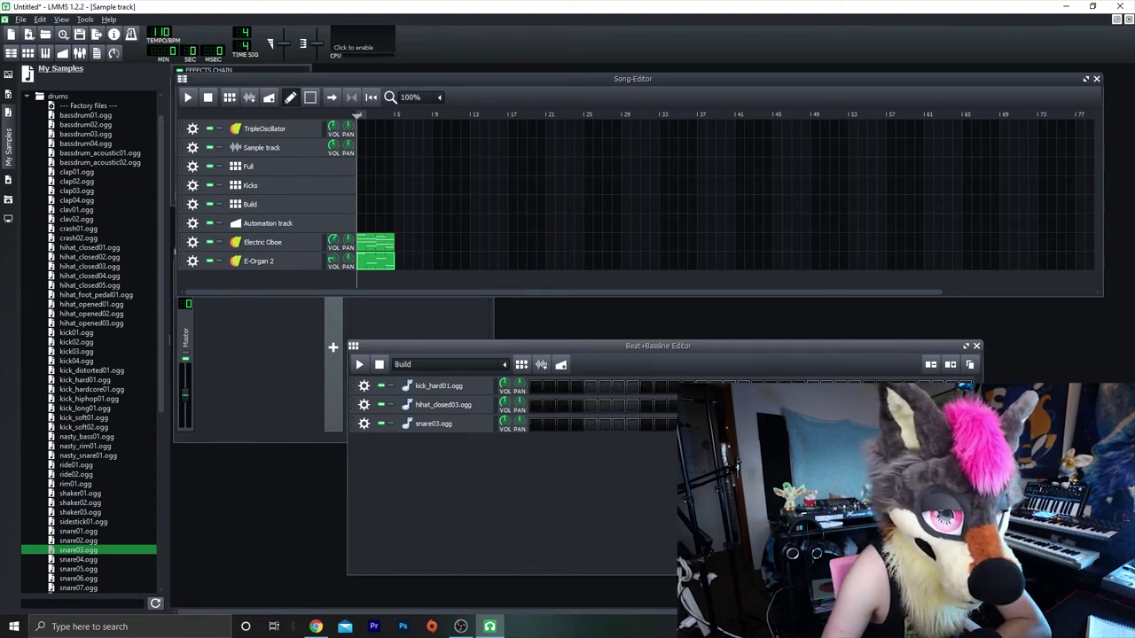
# - Add snare03 hits on steps 5, 9, 13, 17, 21, 25 and 29
pyautogui.click(591, 425)
pyautogui.click(644, 425)
pyautogui.click(700, 426)
pyautogui.click(754, 426)
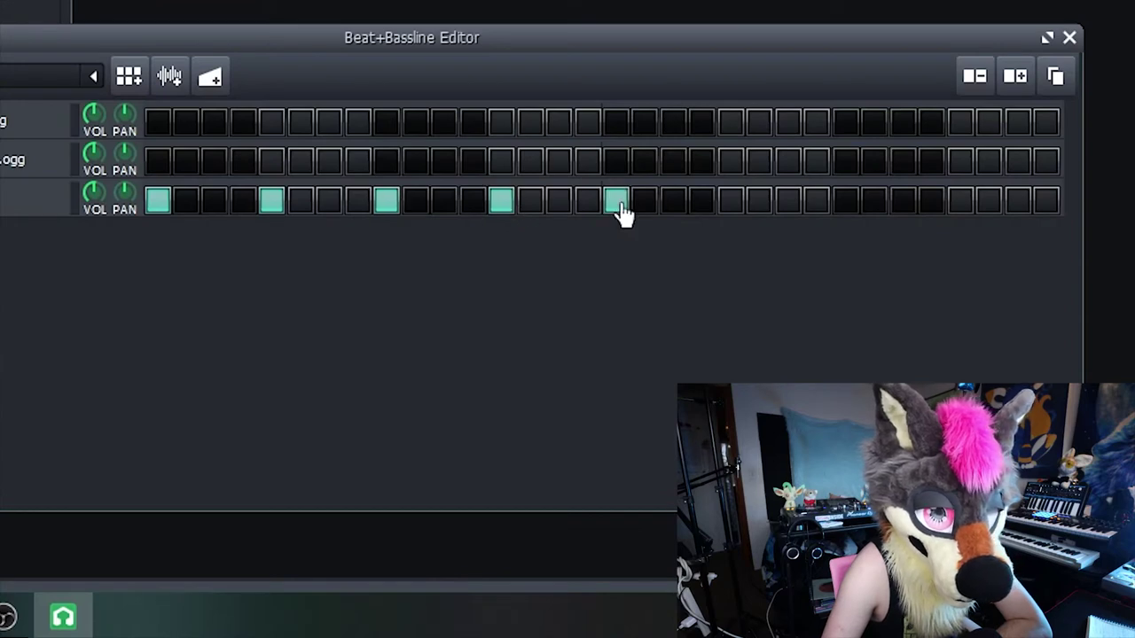
pyautogui.click(732, 204)
pyautogui.click(848, 204)
pyautogui.click(963, 203)
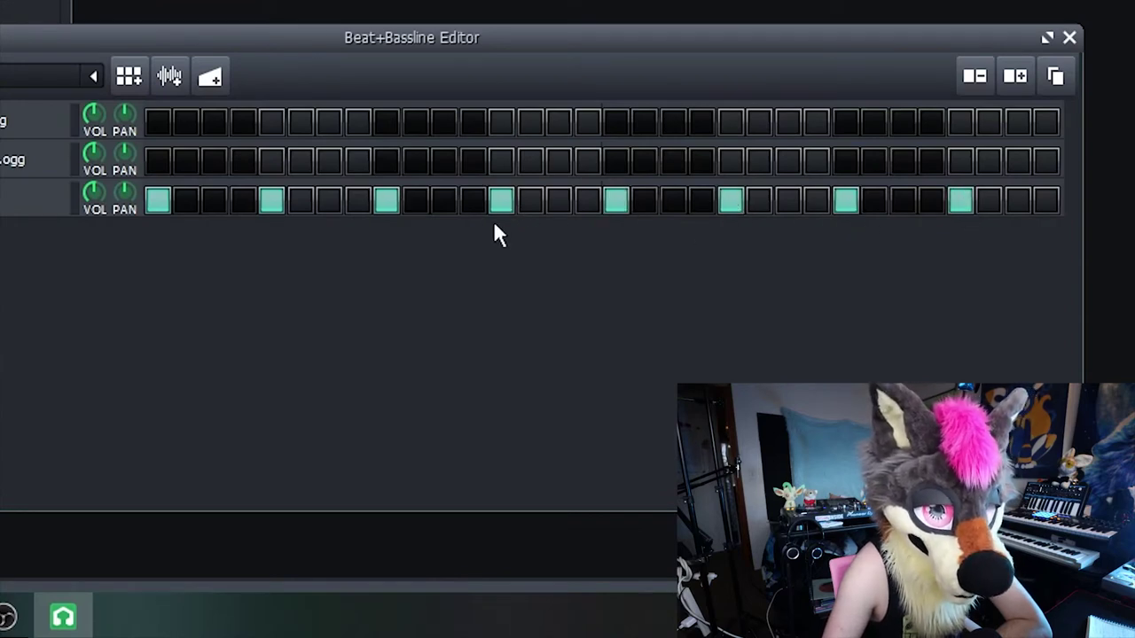
# - Densify the roll with snare03 hits on steps 19, 23, 26–28 and 30–32, then play it
pyautogui.click(676, 205)
pyautogui.click(789, 206)
pyautogui.click(904, 205)
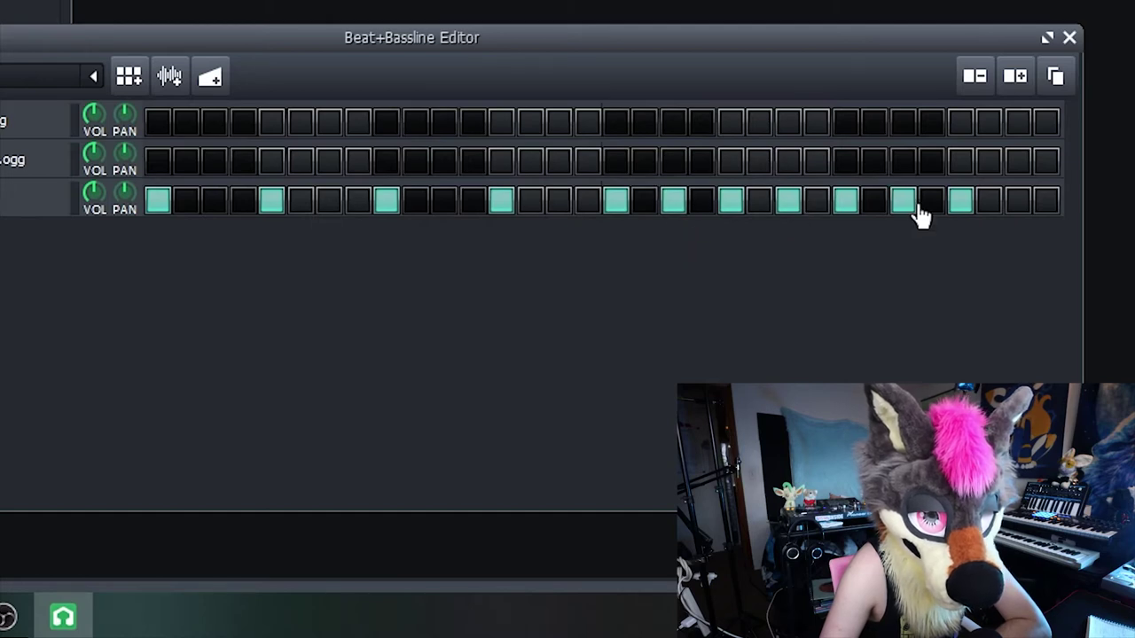
pyautogui.click(1019, 204)
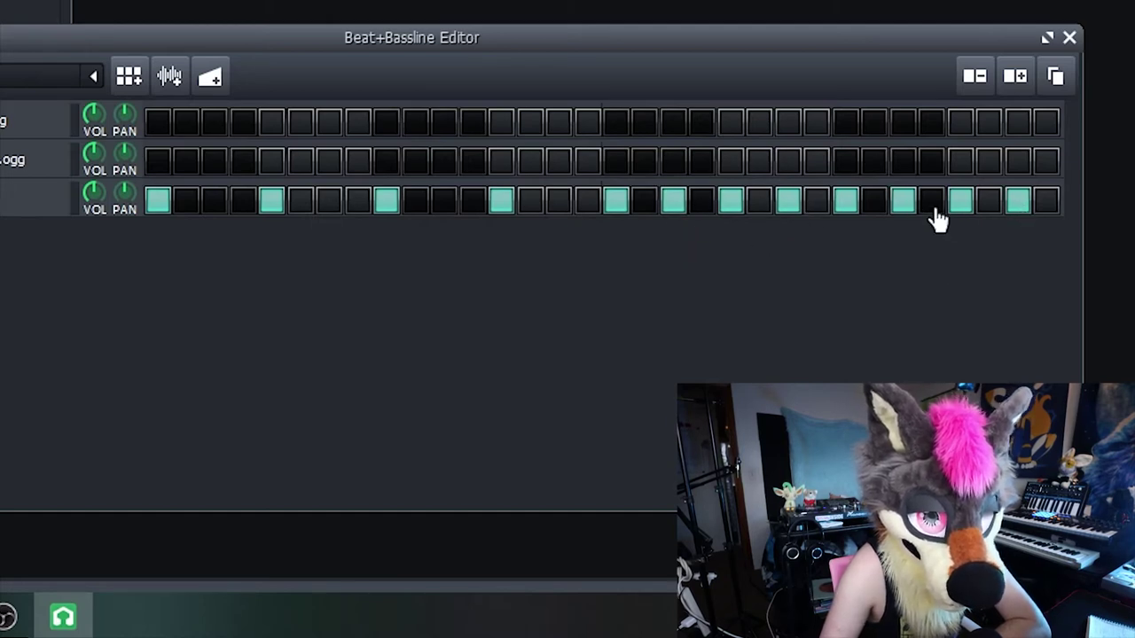
pyautogui.click(875, 206)
pyautogui.click(932, 207)
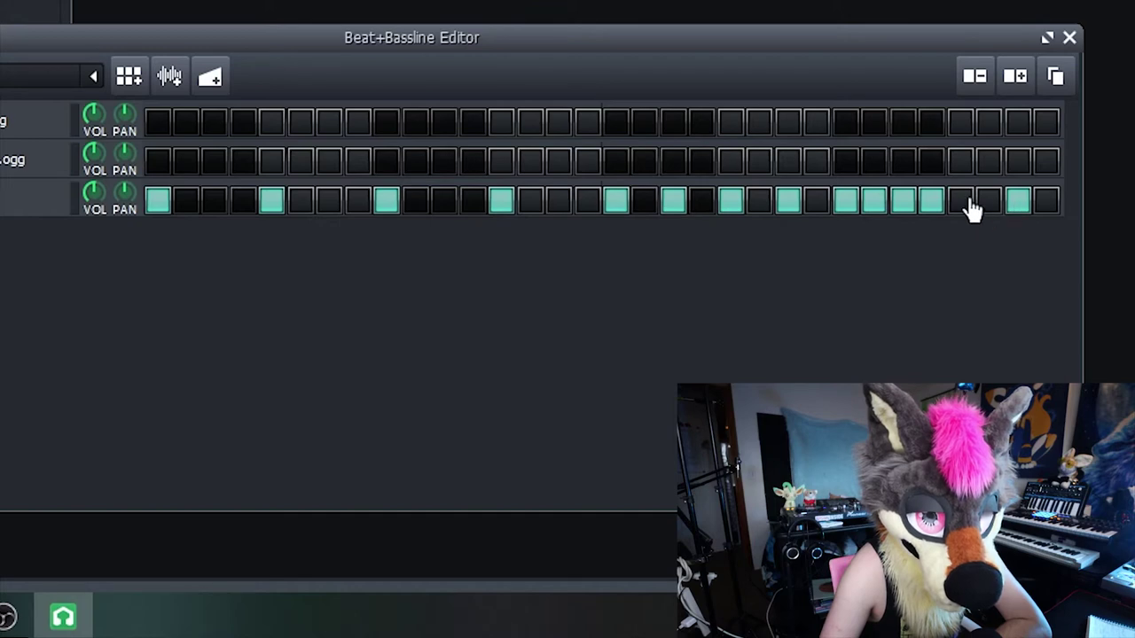
pyautogui.click(989, 205)
pyautogui.click(1048, 205)
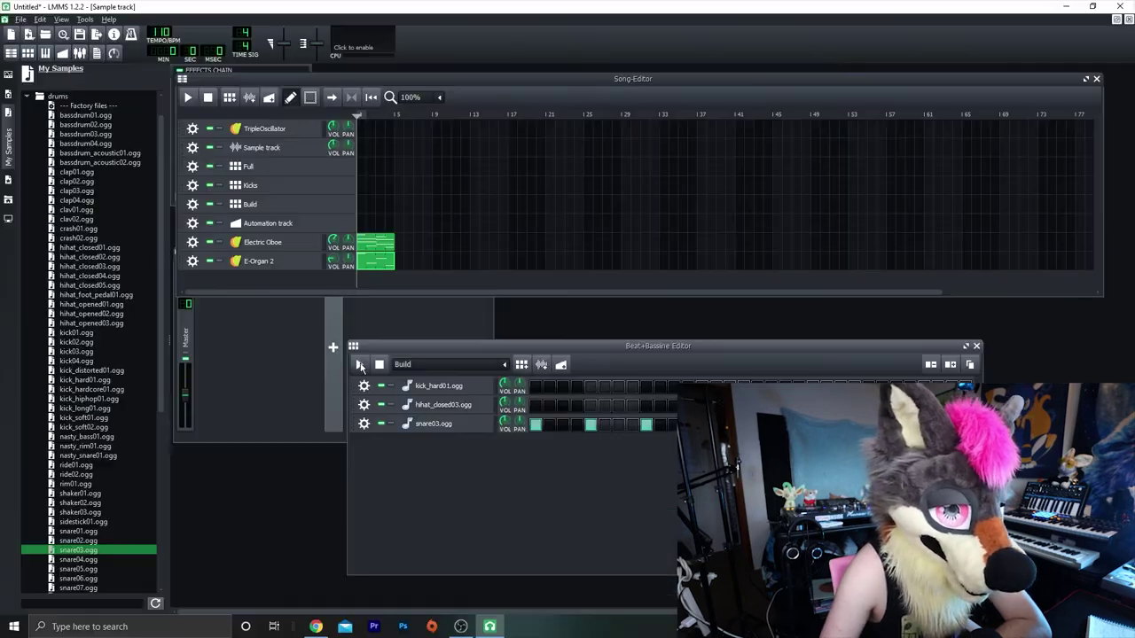
pyautogui.click(362, 364)
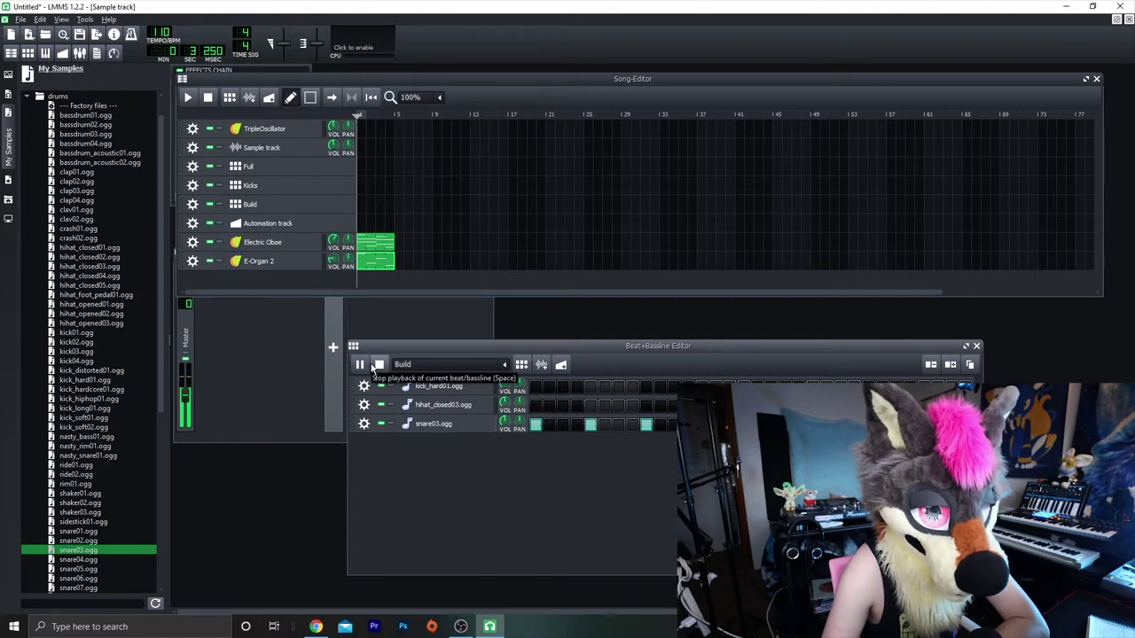
# - Place Full blocks in the song and copy the Electric Oboe and E-Organ 2 clips along
pyautogui.click(379, 365)
pyautogui.press('F6')
pyautogui.click(364, 169)
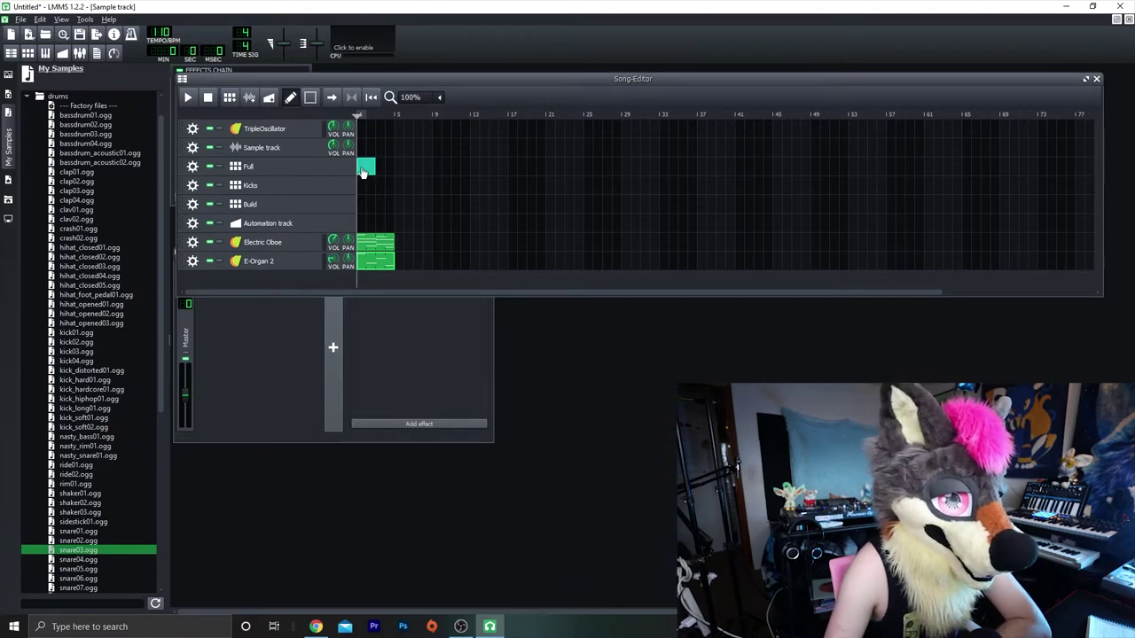
pyautogui.click(384, 173)
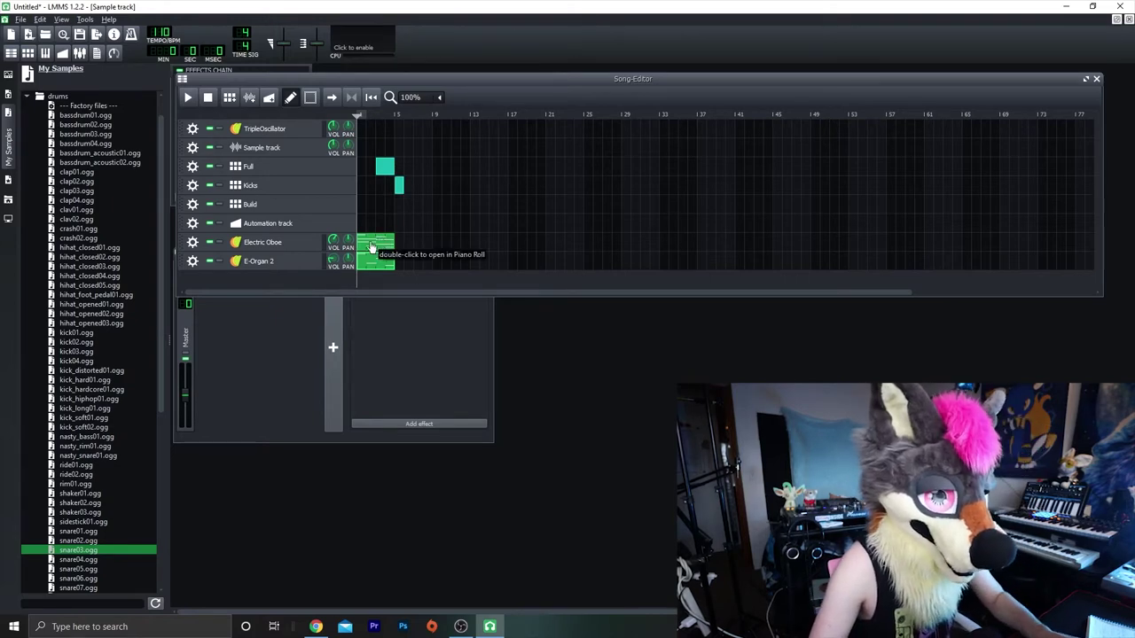
pyautogui.moveTo(371, 247); pyautogui.dragTo(399, 244)
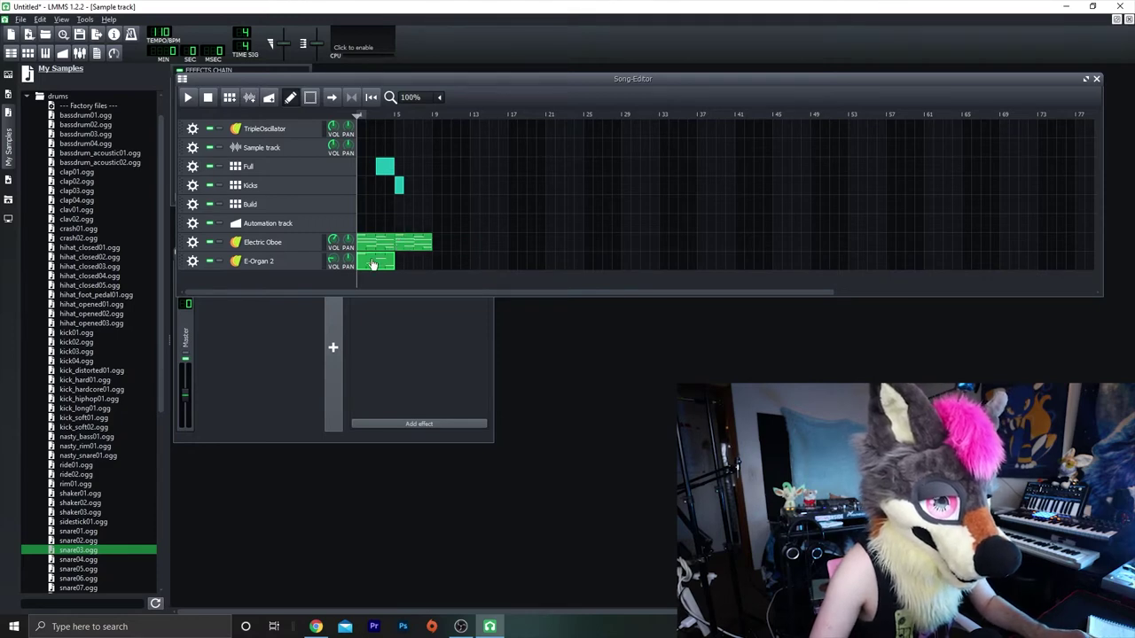
pyautogui.moveTo(372, 264); pyautogui.dragTo(517, 287)
pyautogui.hotkey('ctrl', 'z')
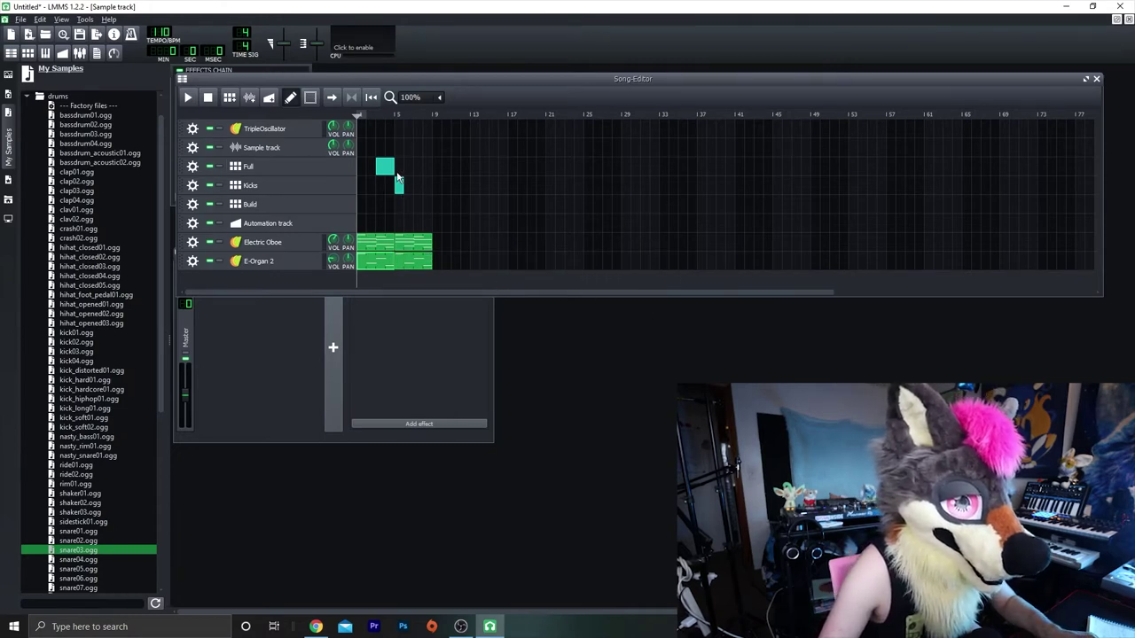
# - Move the bar-3 block onto the Build track, stretch Kicks over bars 5–8, extend E-Organ 2 through bar 12
pyautogui.moveTo(385, 169); pyautogui.dragTo(383, 167)
pyautogui.moveTo(382, 211); pyautogui.dragTo(384, 218)
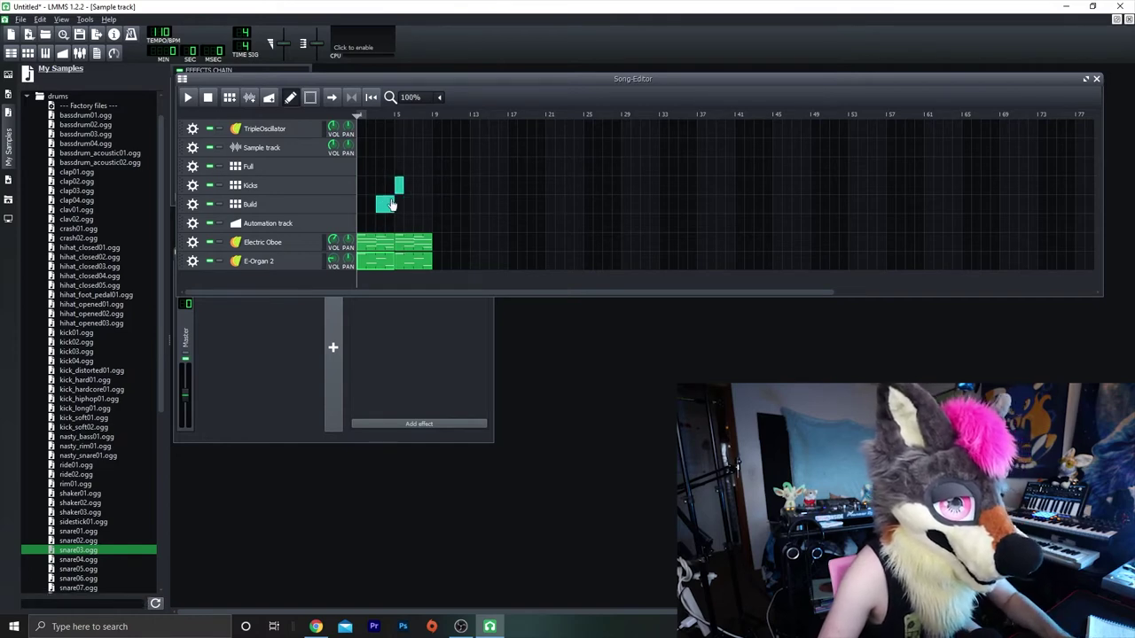
pyautogui.press('space')
pyautogui.moveTo(404, 188)
pyautogui.mouseDown()
pyautogui.moveTo(427, 186)
pyautogui.moveTo(416, 167)
pyautogui.moveTo(431, 167)
pyautogui.mouseUp()
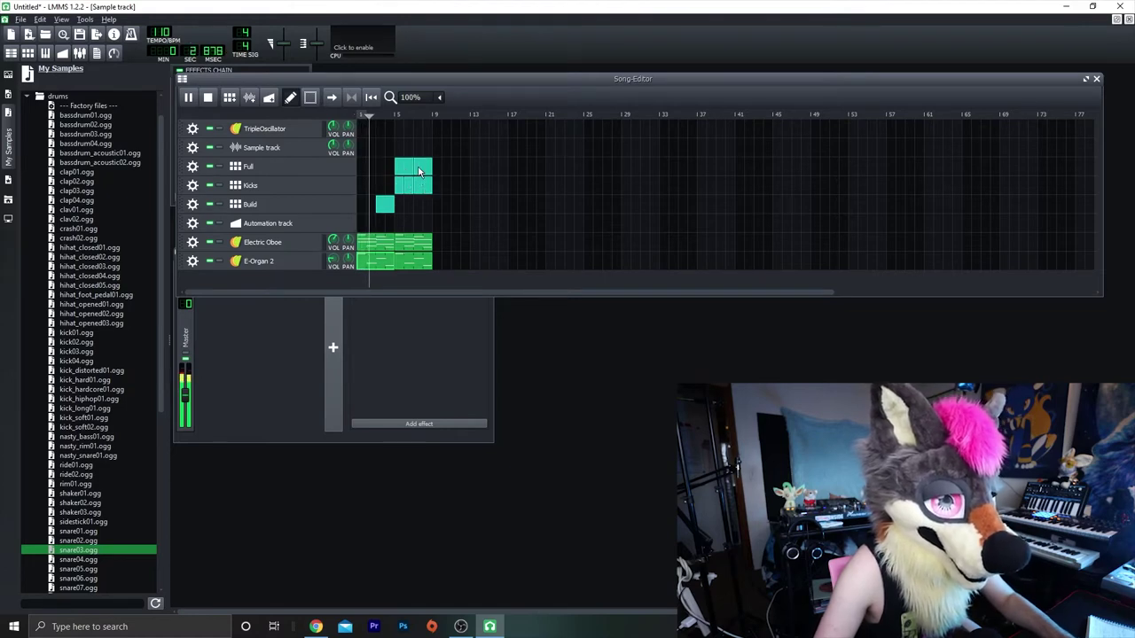
pyautogui.click(209, 99)
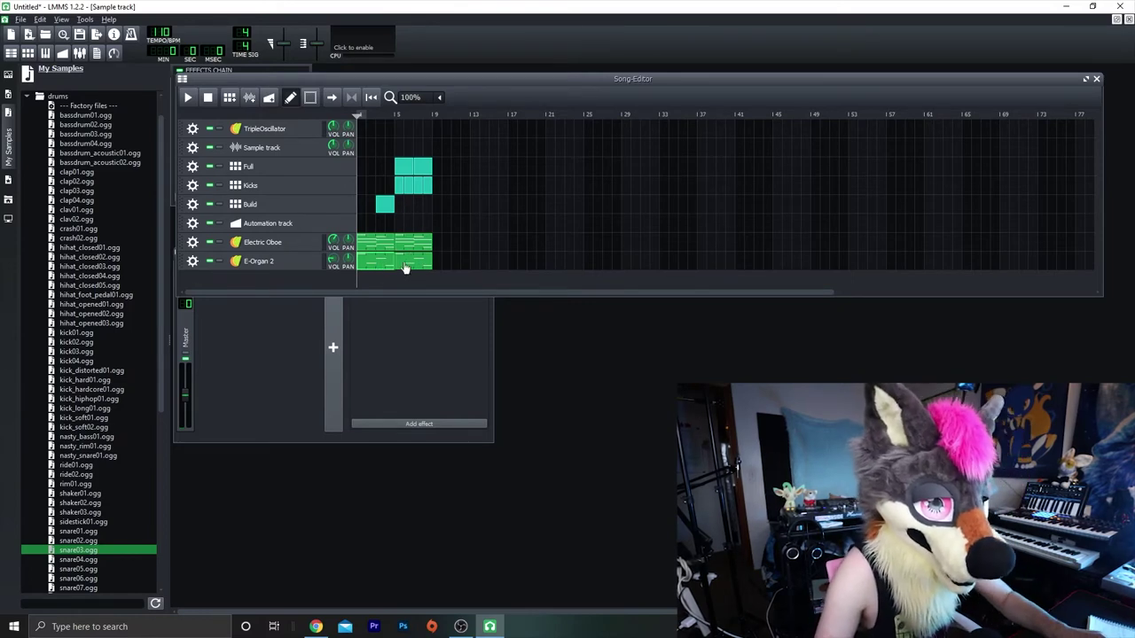
pyautogui.moveTo(403, 268); pyautogui.dragTo(441, 268)
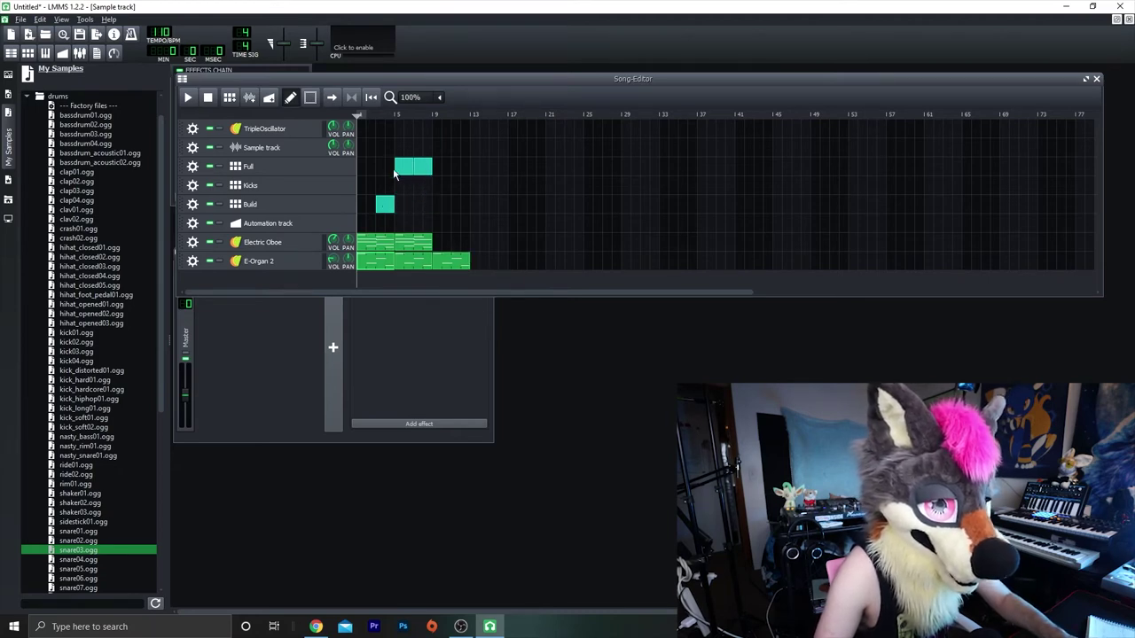
pyautogui.doubleClick(451, 262)
# - Shorten the first organ note to a 1/16 and repeat it as eight pulses across bar 1
pyautogui.moveTo(635, 258); pyautogui.dragTo(543, 261)
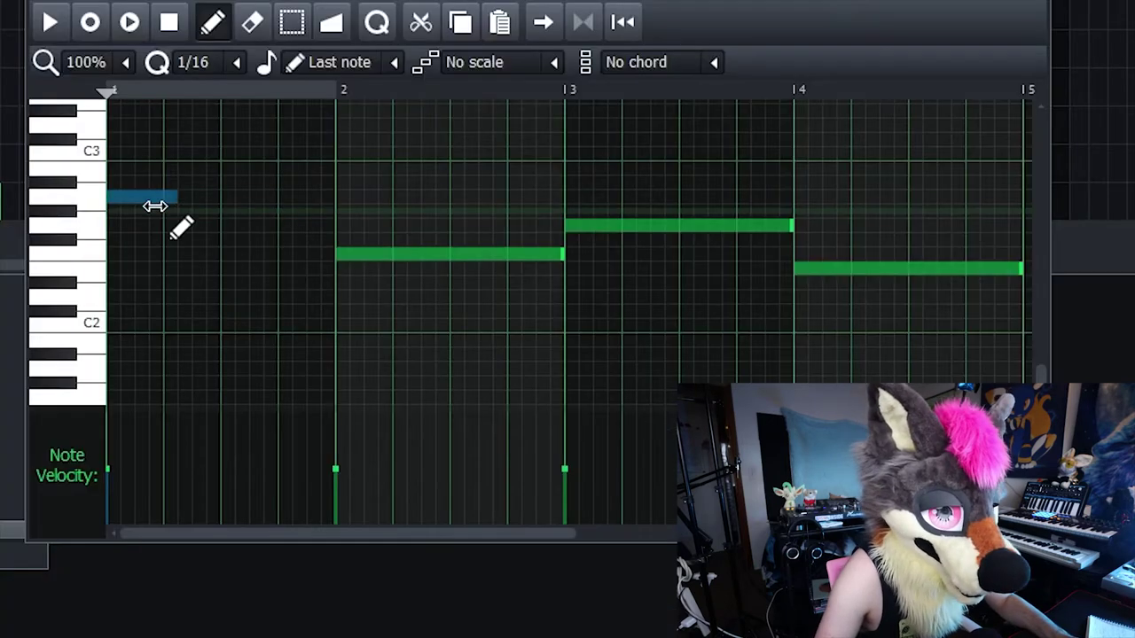
pyautogui.moveTo(155, 206); pyautogui.dragTo(114, 200)
pyautogui.click(142, 197)
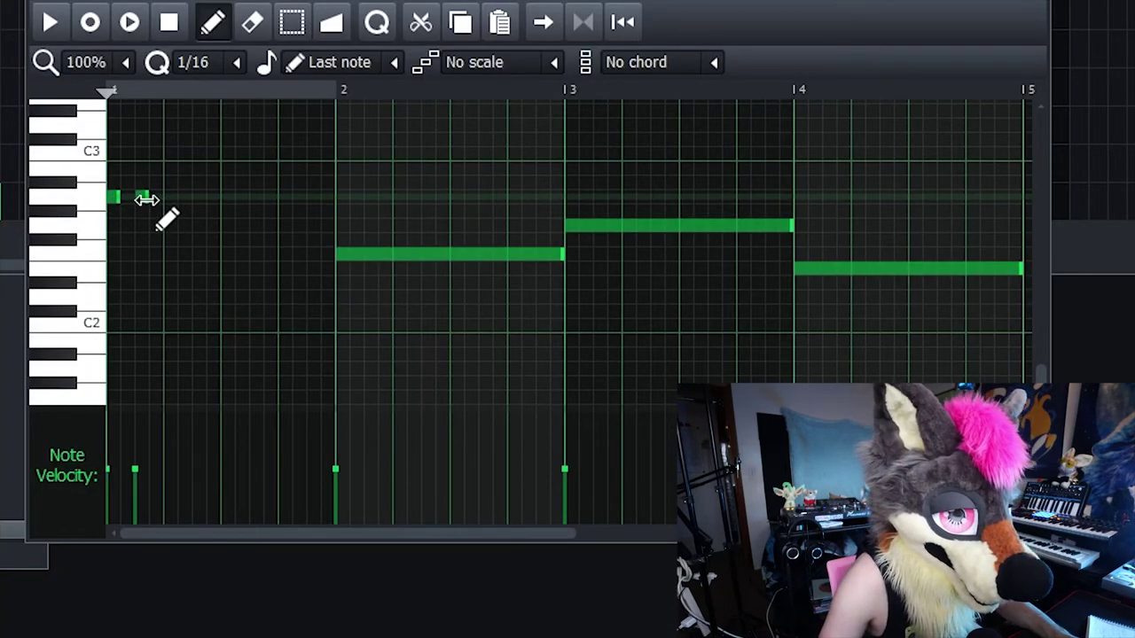
pyautogui.click(168, 196)
pyautogui.click(197, 196)
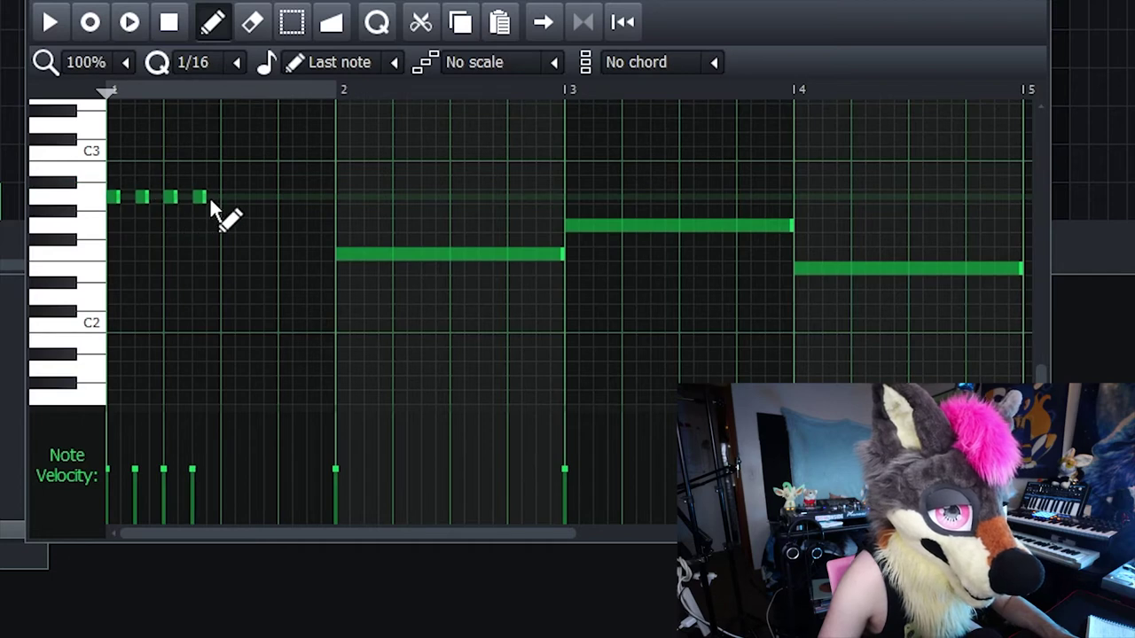
pyautogui.click(226, 196)
pyautogui.click(254, 197)
pyautogui.click(282, 197)
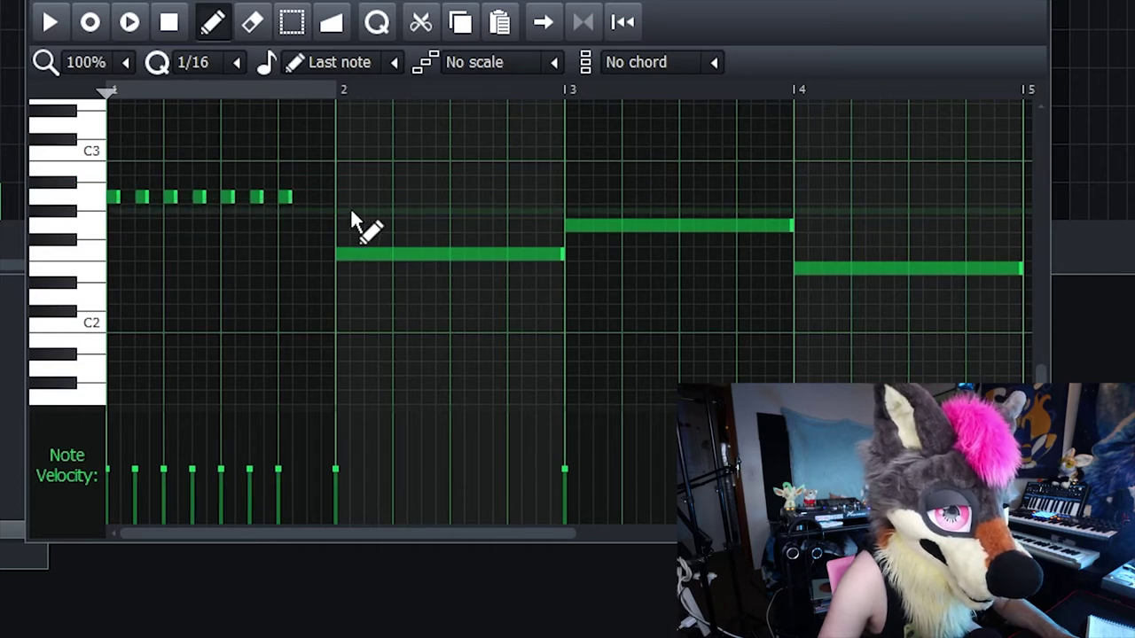
pyautogui.click(312, 197)
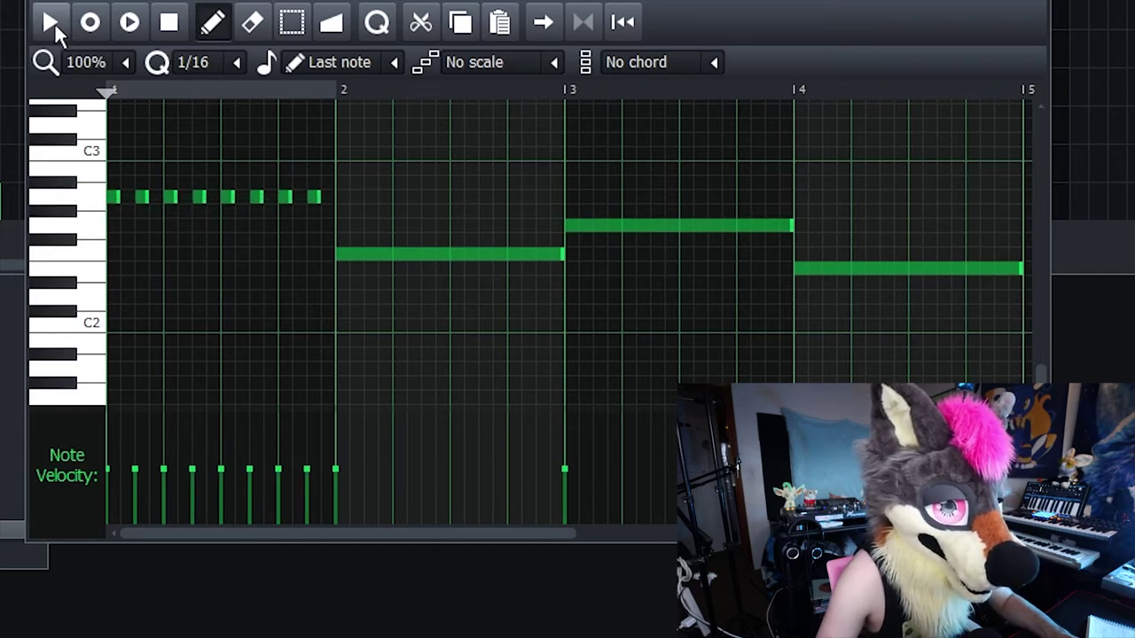
pyautogui.click(52, 22)
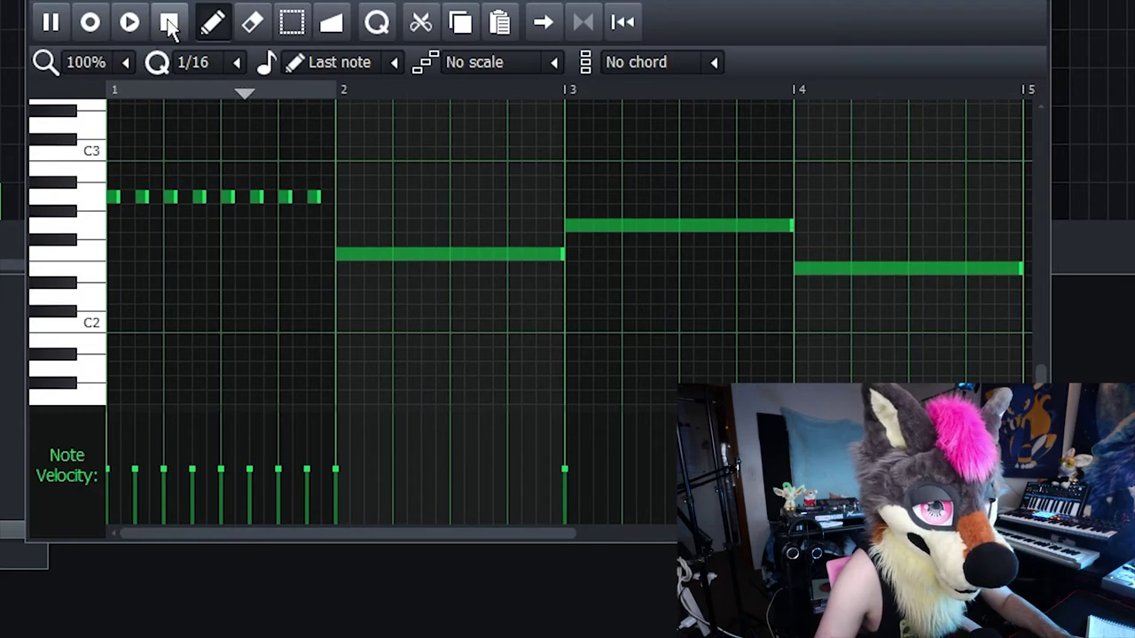
pyautogui.click(169, 24)
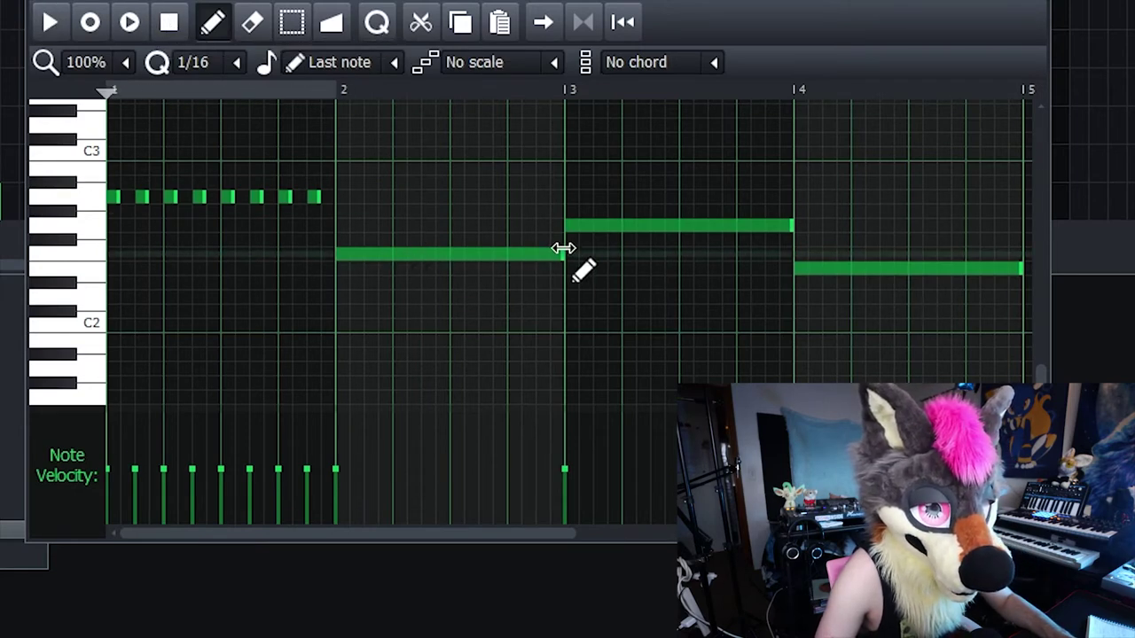
# - Turn bar 2's long note into eight repeated sixteenth notes
pyautogui.moveTo(564, 248); pyautogui.dragTo(349, 255)
pyautogui.click(371, 255)
pyautogui.click(399, 256)
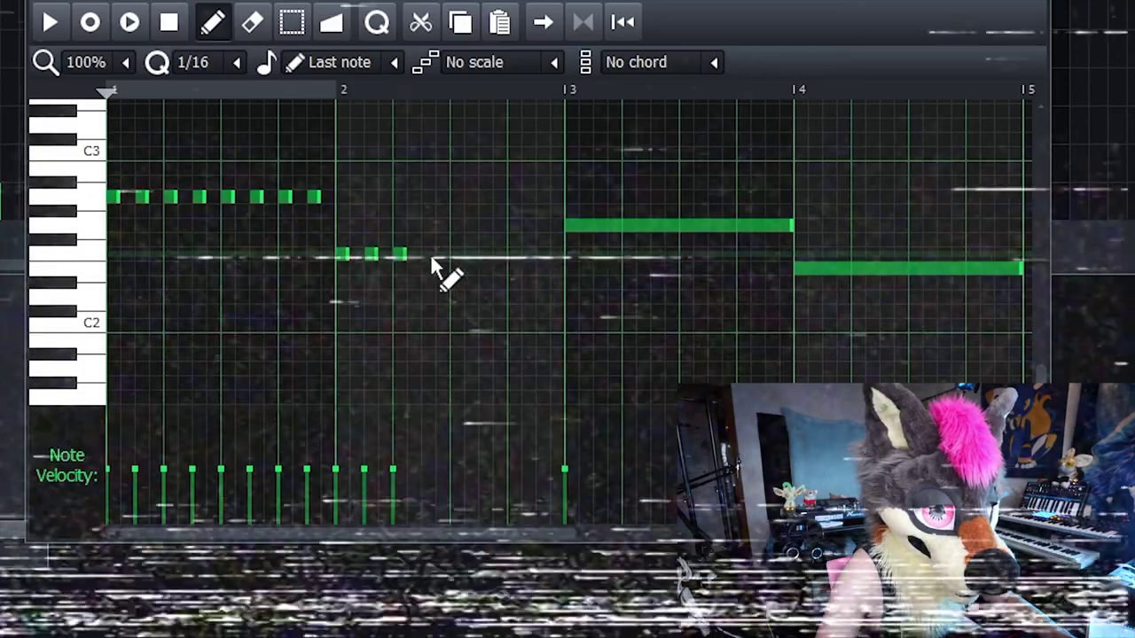
pyautogui.click(431, 257)
pyautogui.click(459, 257)
pyautogui.click(487, 257)
pyautogui.click(517, 259)
pyautogui.click(545, 259)
# - Turn bar 3's long note into eight repeated sixteenth notes
pyautogui.moveTo(792, 225); pyautogui.dragTo(587, 223)
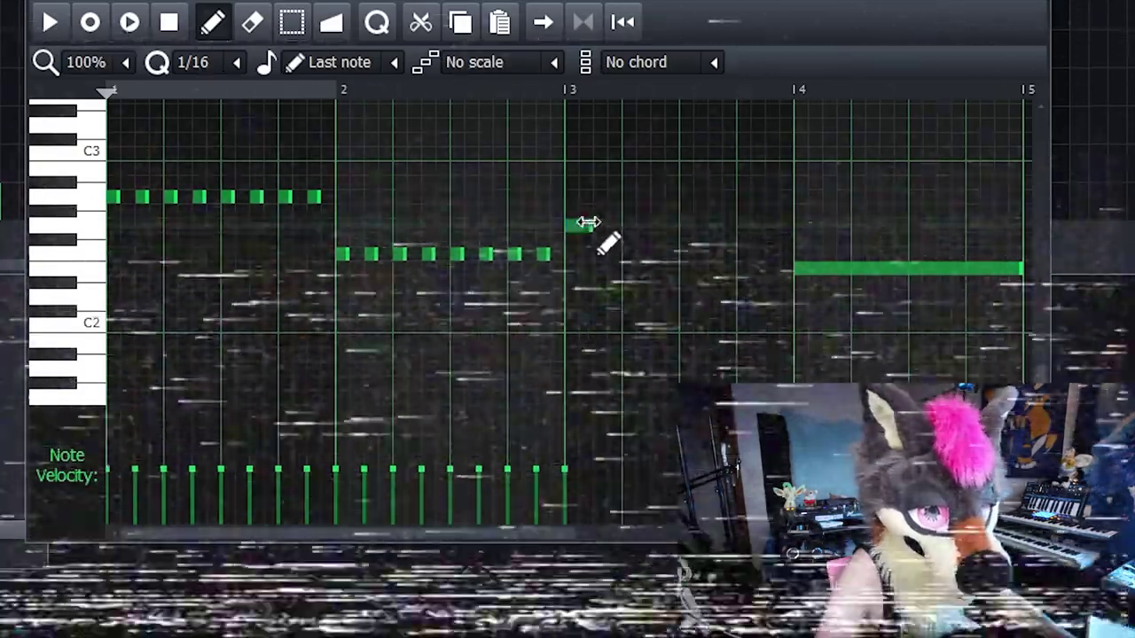
pyautogui.click(600, 225)
pyautogui.click(628, 225)
pyautogui.click(657, 225)
pyautogui.click(686, 225)
pyautogui.click(715, 225)
pyautogui.click(743, 225)
pyautogui.click(773, 225)
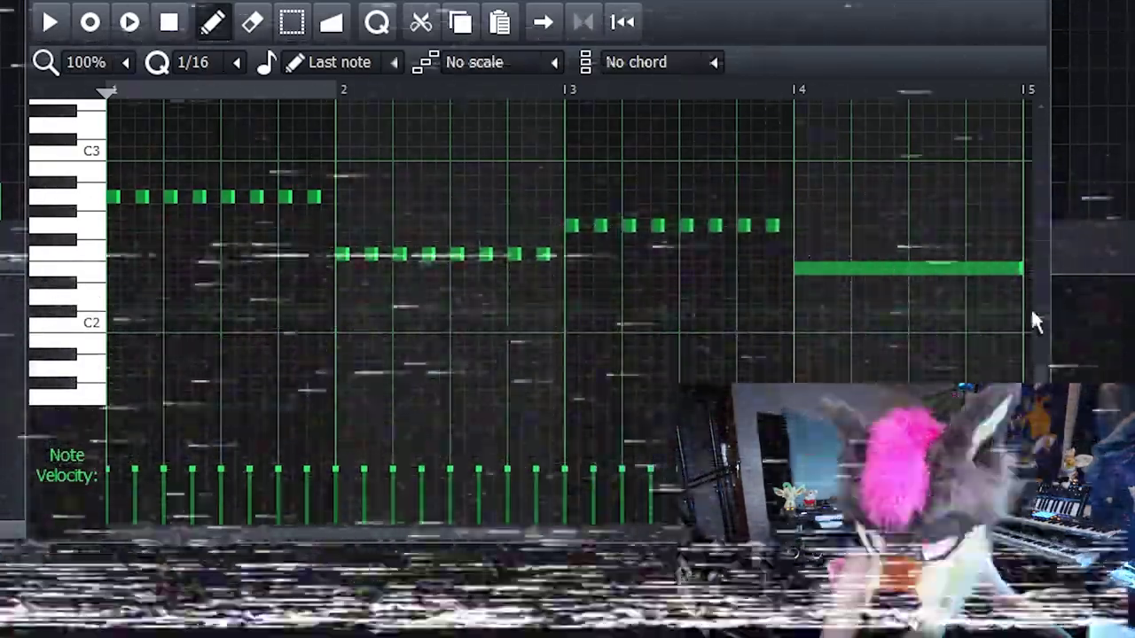
# - Turn bar 4's long note into eight repeated sixteenth notes
pyautogui.moveTo(1021, 267); pyautogui.dragTo(808, 268)
pyautogui.click(828, 268)
pyautogui.click(858, 268)
pyautogui.click(886, 268)
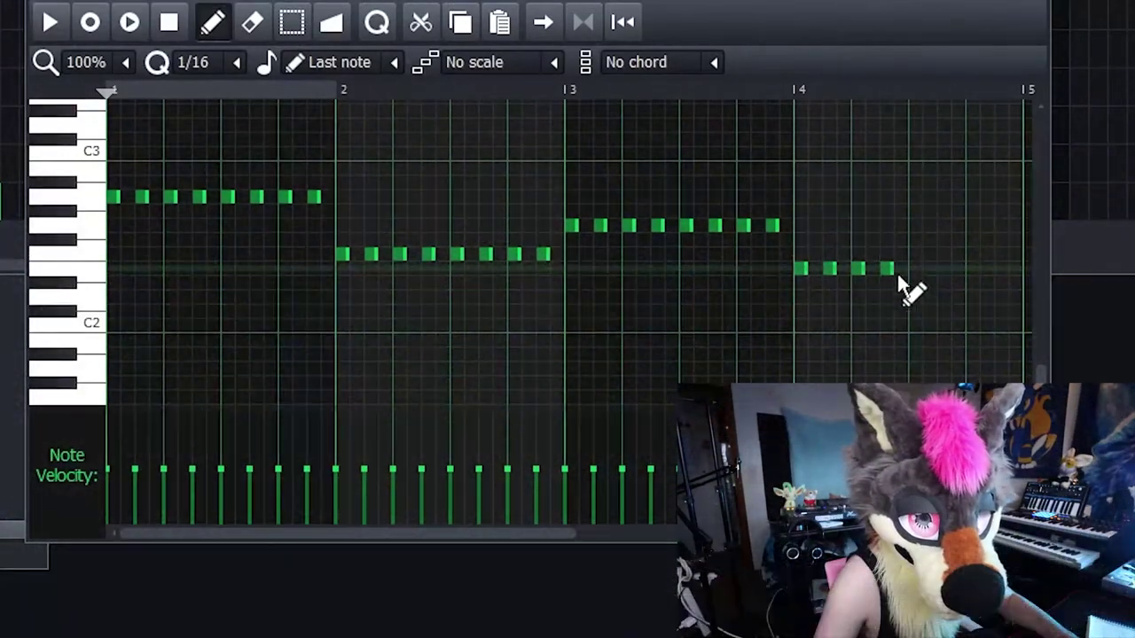
pyautogui.click(915, 268)
pyautogui.click(944, 268)
pyautogui.click(972, 267)
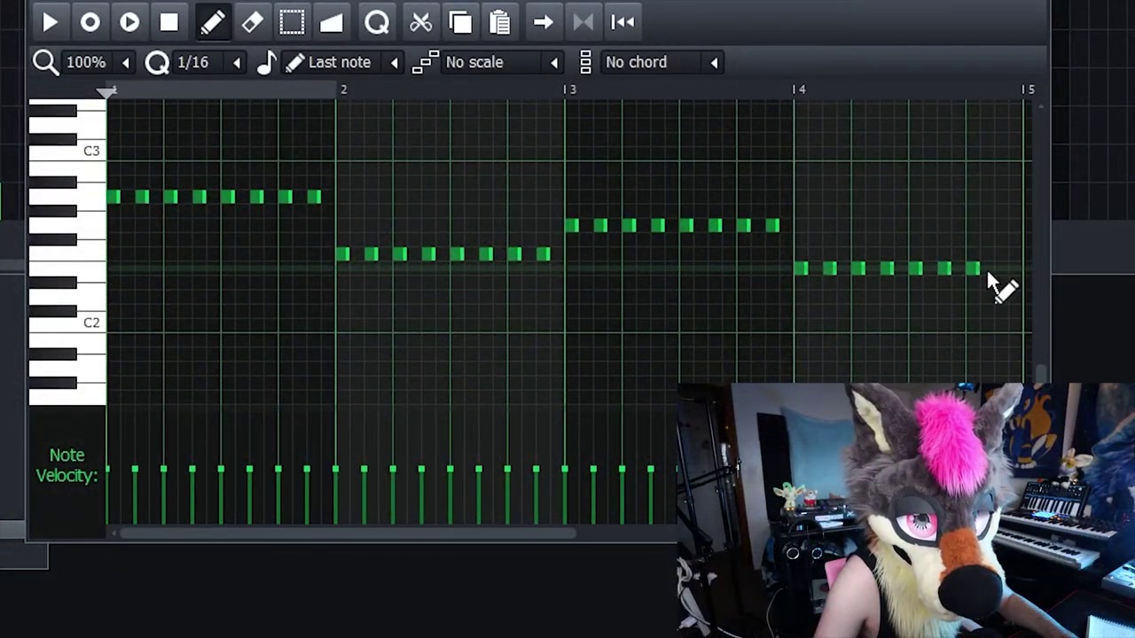
pyautogui.click(999, 267)
# - Try extra higher notes in bar 4, delete them again, play back, and close the piano roll
pyautogui.click(857, 183)
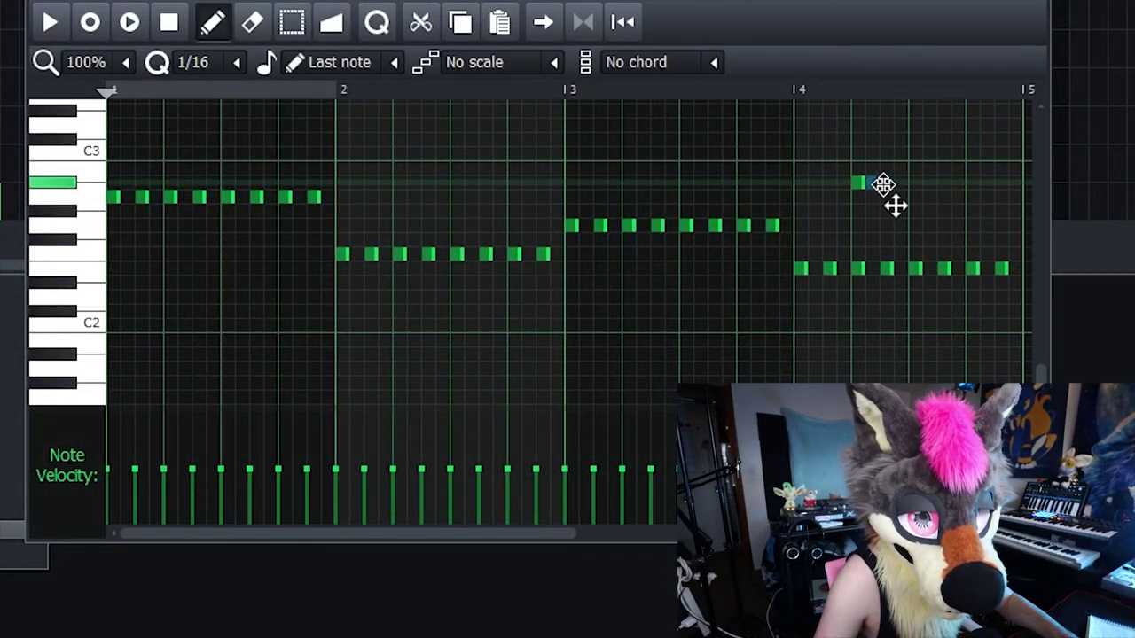
pyautogui.click(944, 183)
pyautogui.rightClick(943, 184)
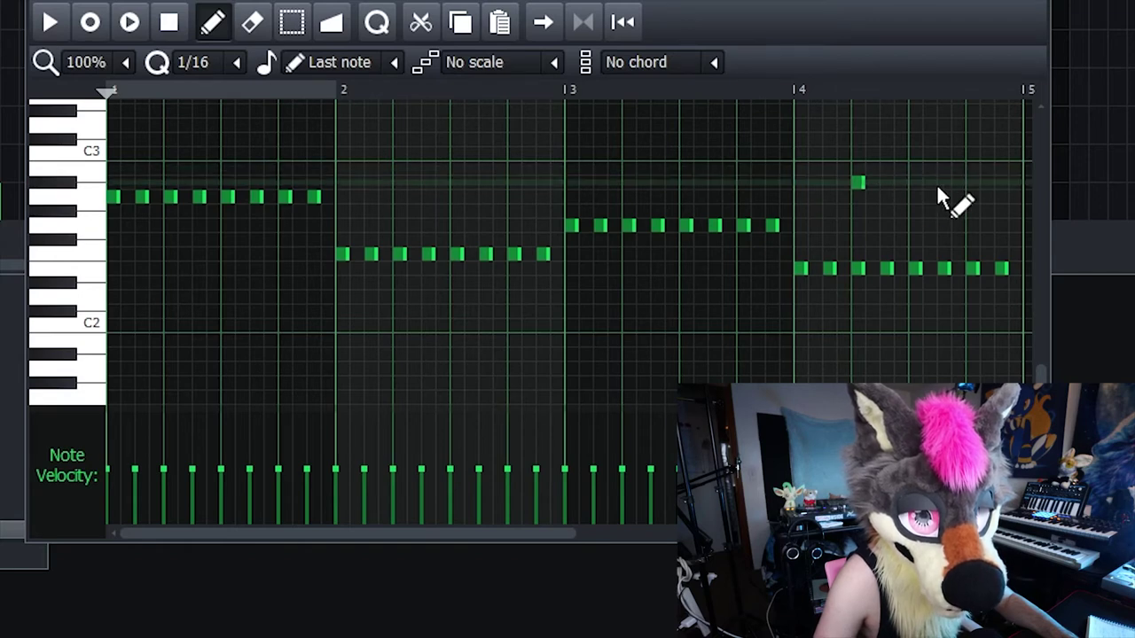
pyautogui.moveTo(861, 182); pyautogui.dragTo(907, 182)
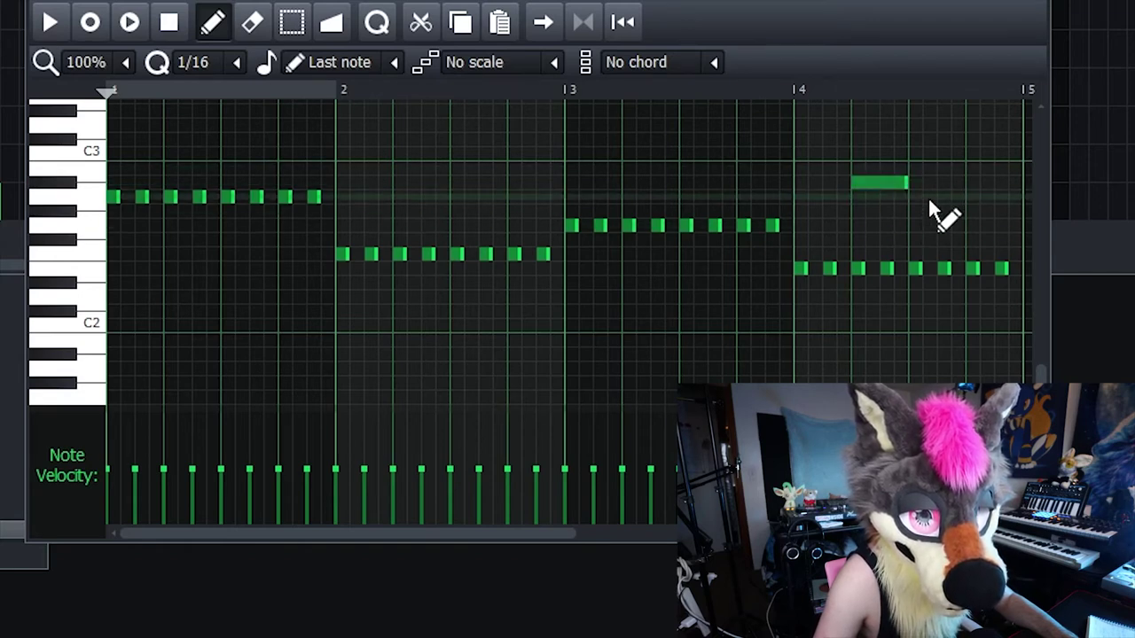
pyautogui.click(914, 209)
pyautogui.moveTo(958, 207); pyautogui.dragTo(922, 207)
pyautogui.click(944, 211)
pyautogui.click(972, 211)
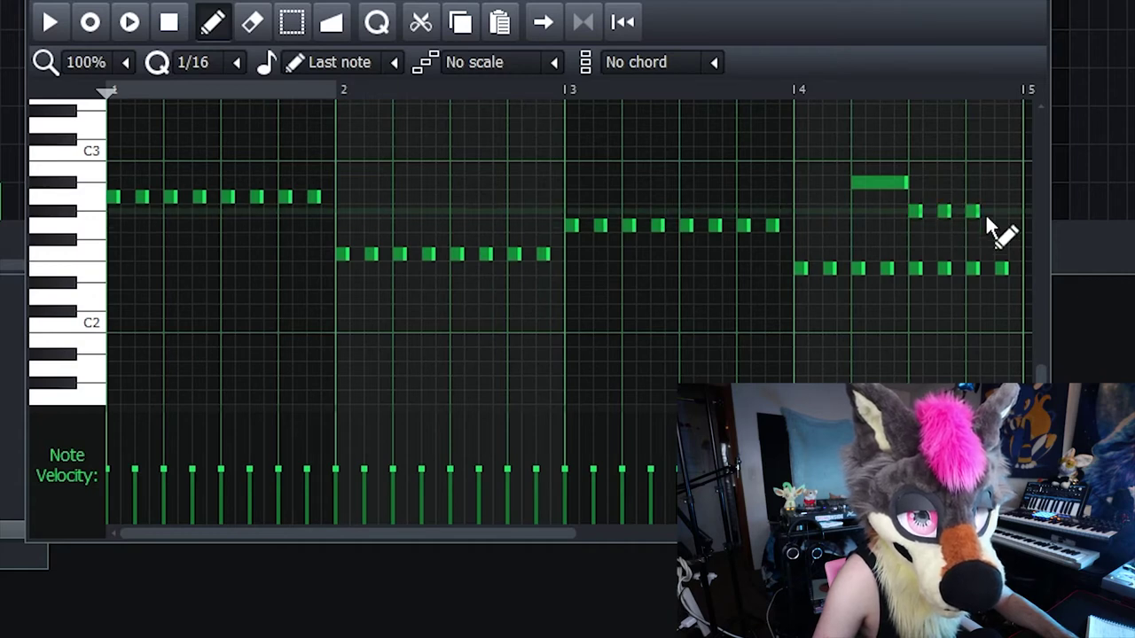
pyautogui.rightClick(972, 211)
pyautogui.rightClick(944, 211)
pyautogui.rightClick(915, 211)
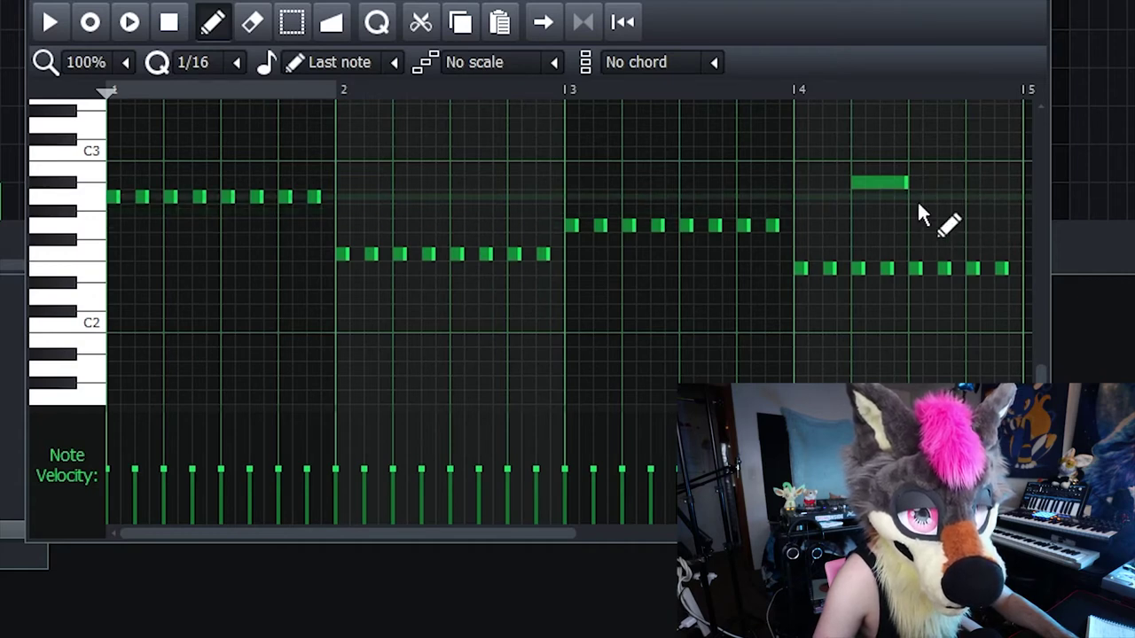
pyautogui.rightClick(886, 182)
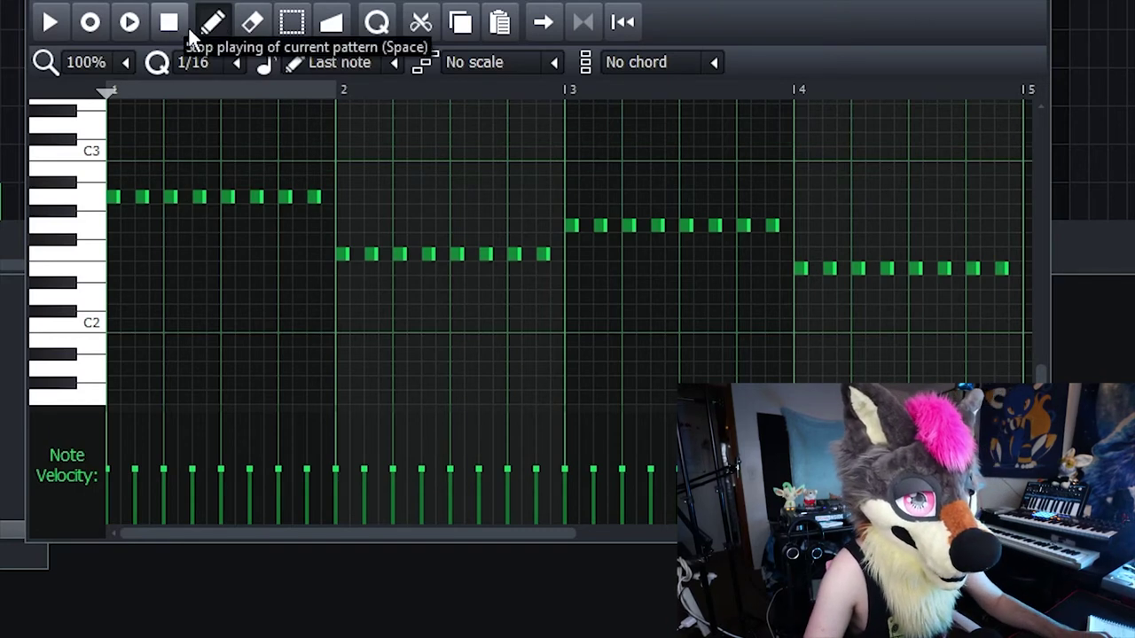
pyautogui.click(52, 23)
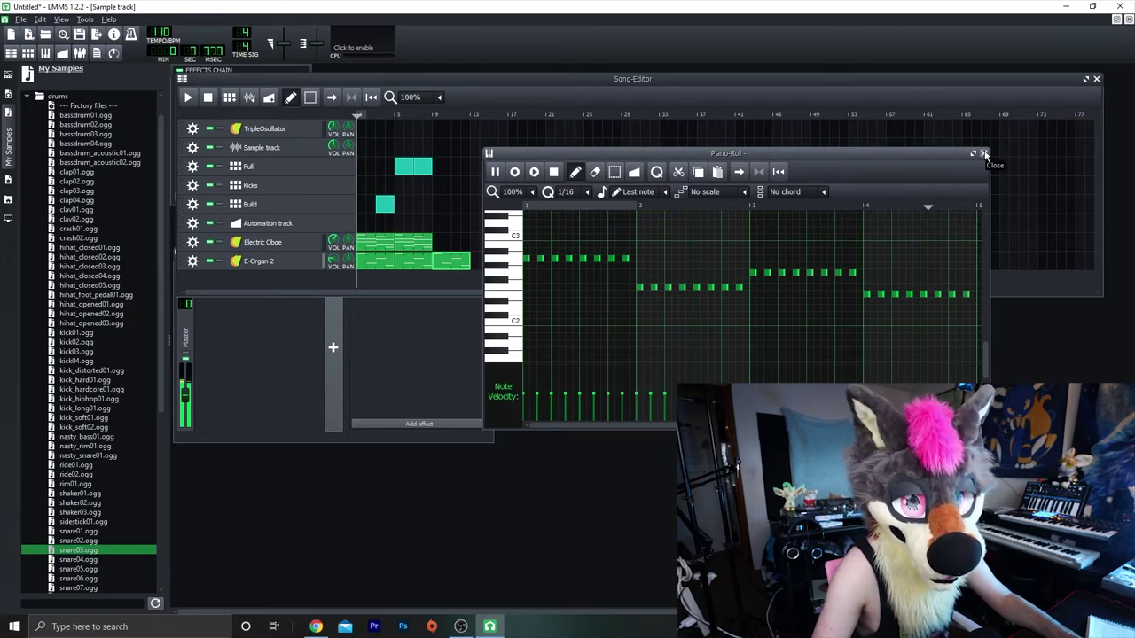
pyautogui.click(984, 155)
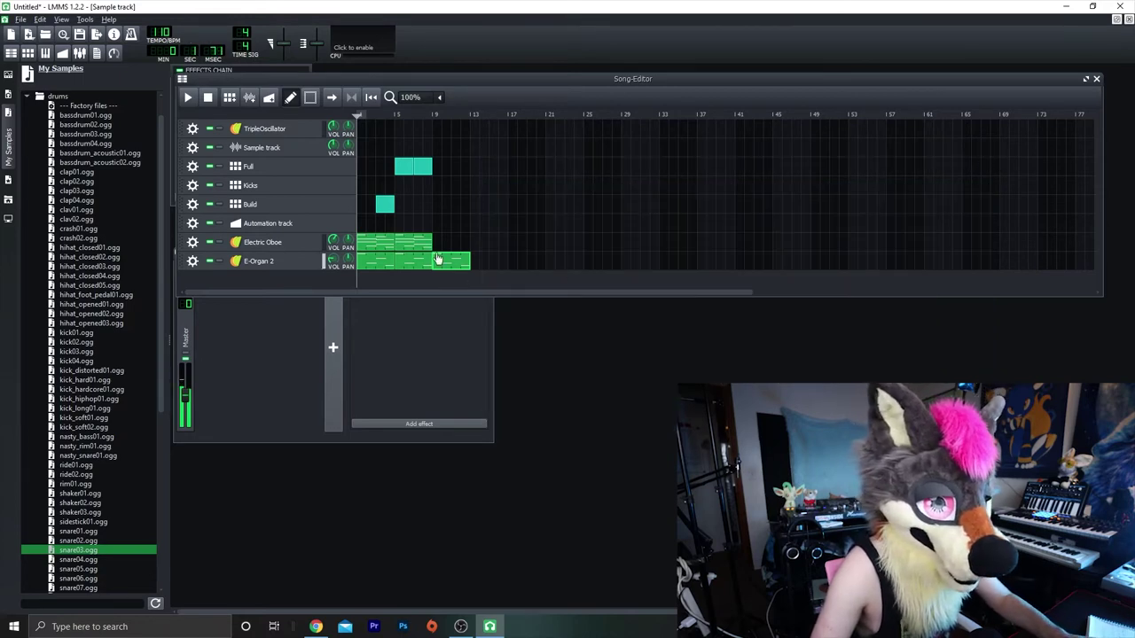
# - Copy the clip onto the Electric Oboe track and shorten its bar-1 chord into a stab
pyautogui.moveTo(437, 257)
pyautogui.mouseDown()
pyautogui.moveTo(448, 264)
pyautogui.moveTo(439, 246)
pyautogui.mouseUp()
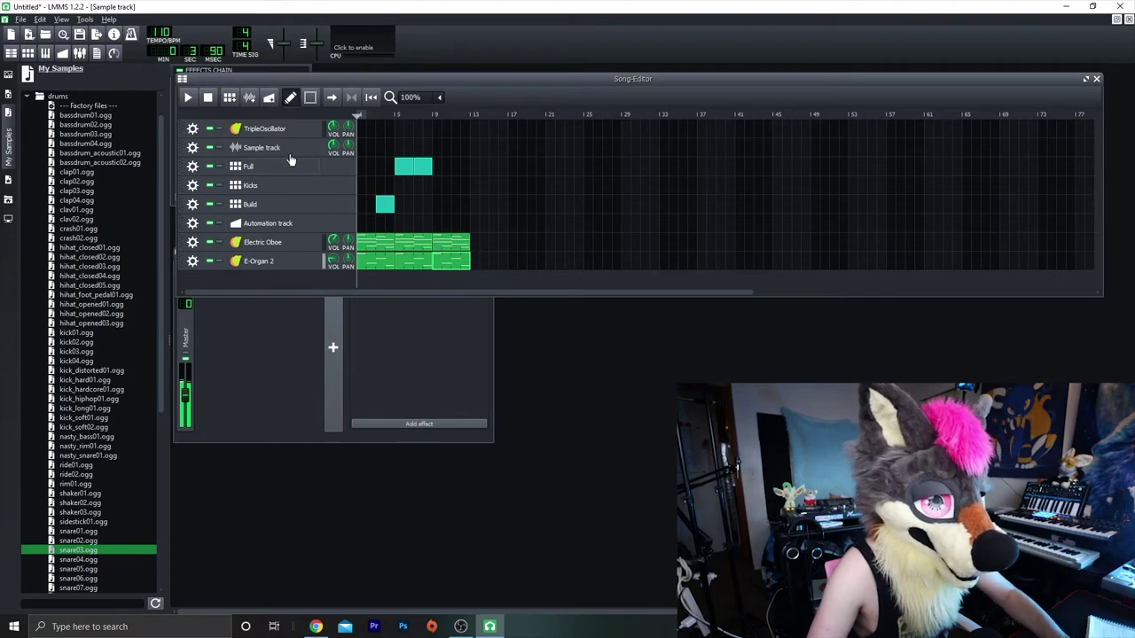
pyautogui.doubleClick(450, 248)
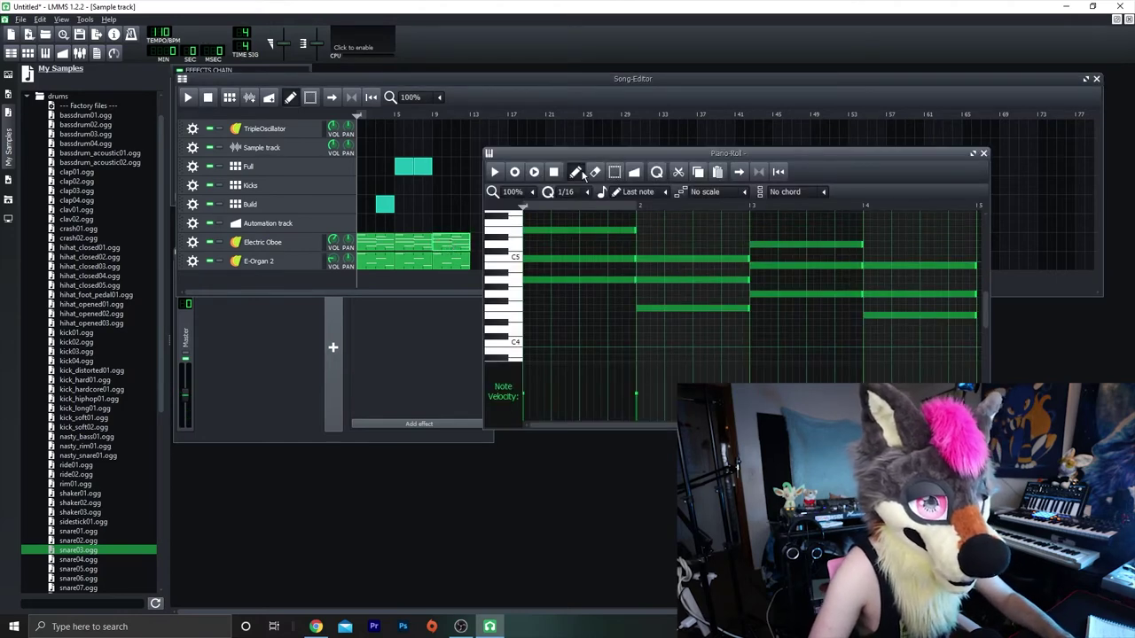
pyautogui.click(612, 173)
pyautogui.moveTo(623, 219); pyautogui.dragTo(608, 284)
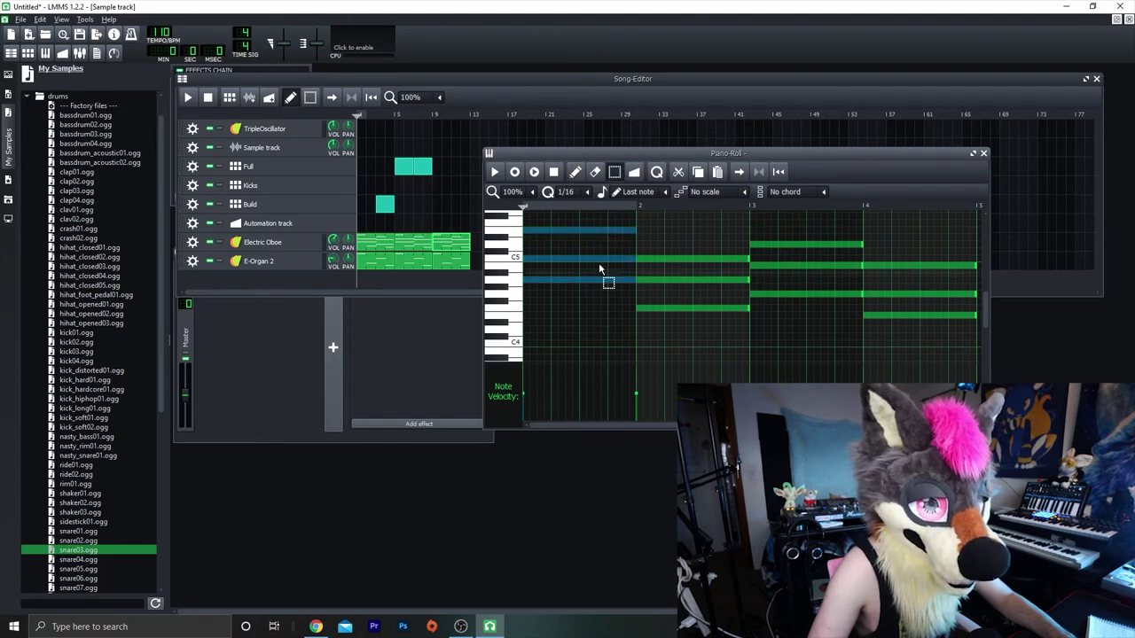
pyautogui.click(576, 175)
pyautogui.moveTo(640, 233); pyautogui.dragTo(551, 232)
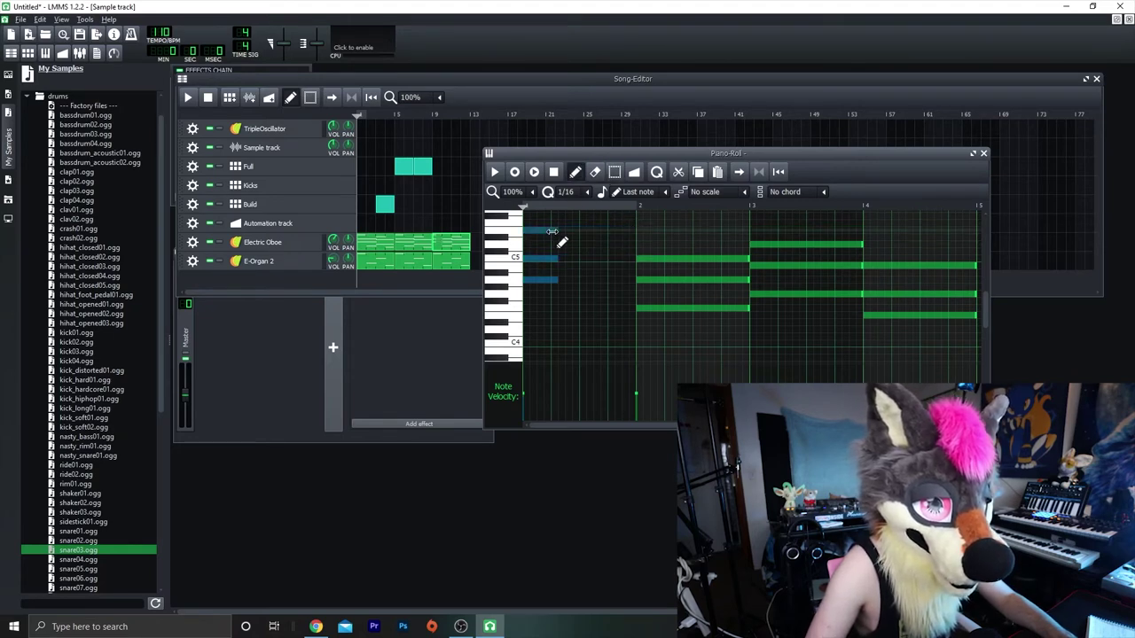
pyautogui.click(502, 172)
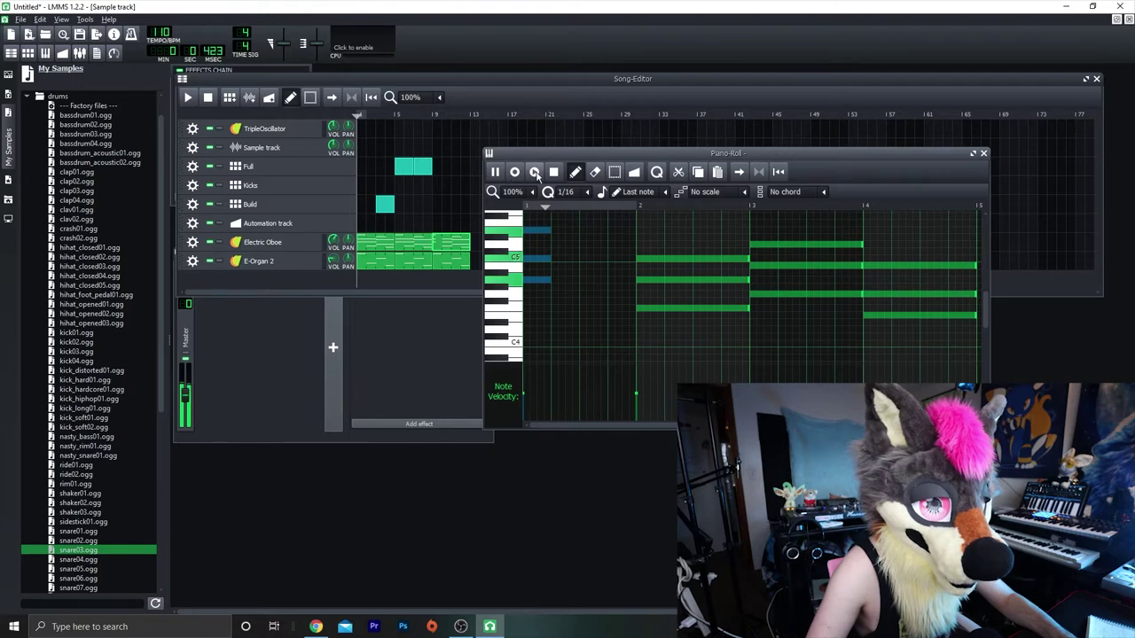
# - Add a short three-note stab just before bar 2
pyautogui.click(610, 231)
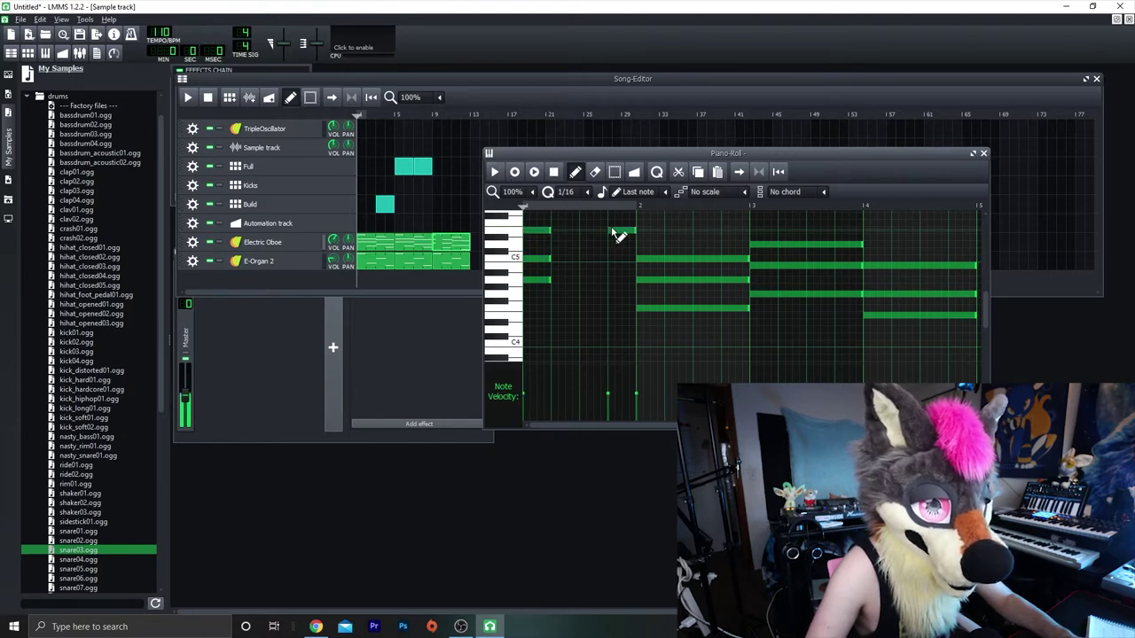
pyautogui.click(612, 258)
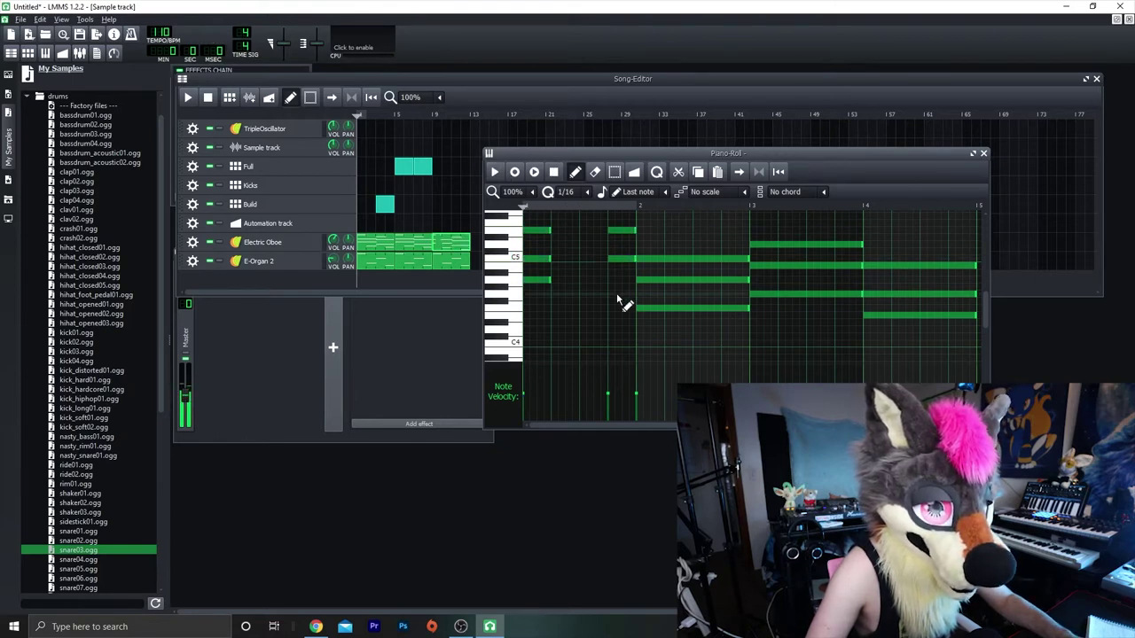
pyautogui.click(611, 279)
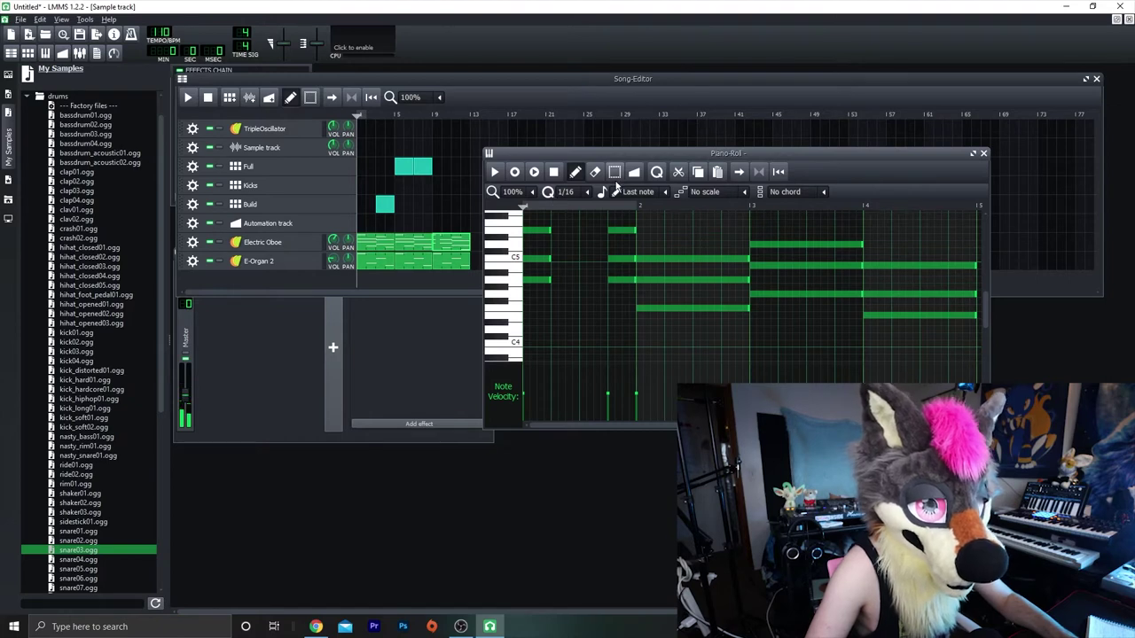
# - Shorten the bar-2 chord and add a matching three-note stab before bar 3
pyautogui.moveTo(633, 312); pyautogui.dragTo(742, 264)
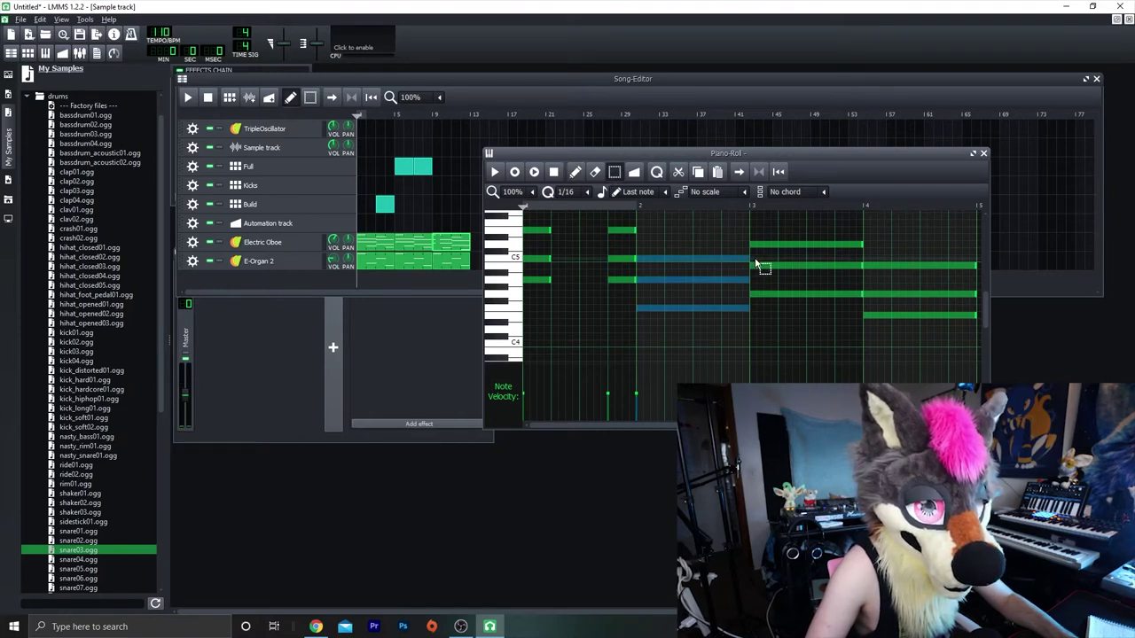
pyautogui.click(574, 171)
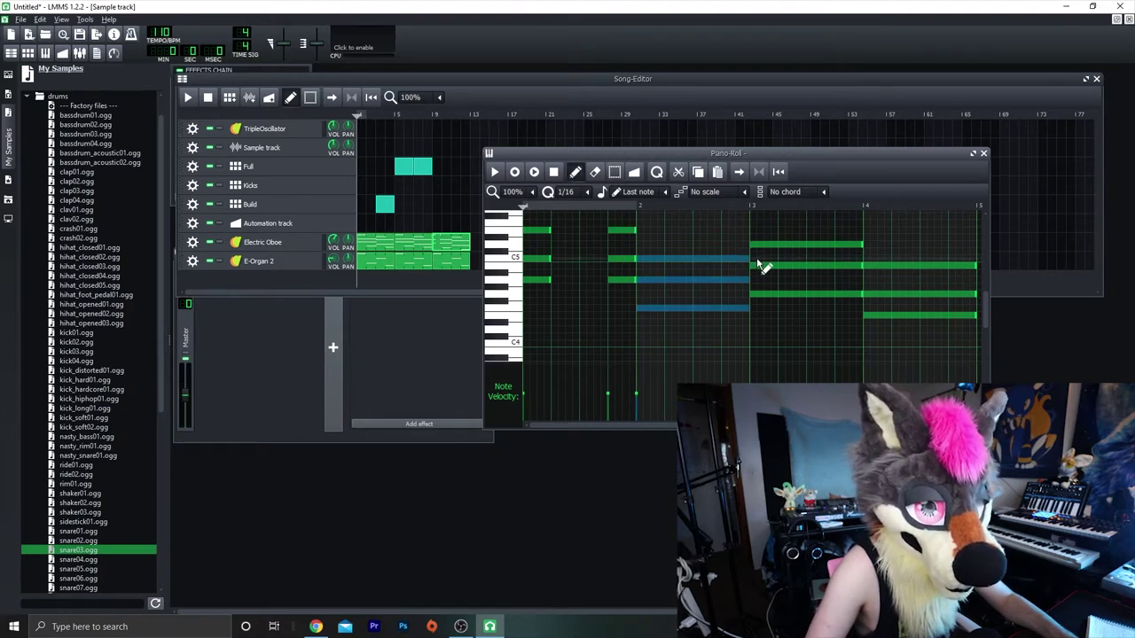
pyautogui.moveTo(752, 265); pyautogui.dragTo(665, 258)
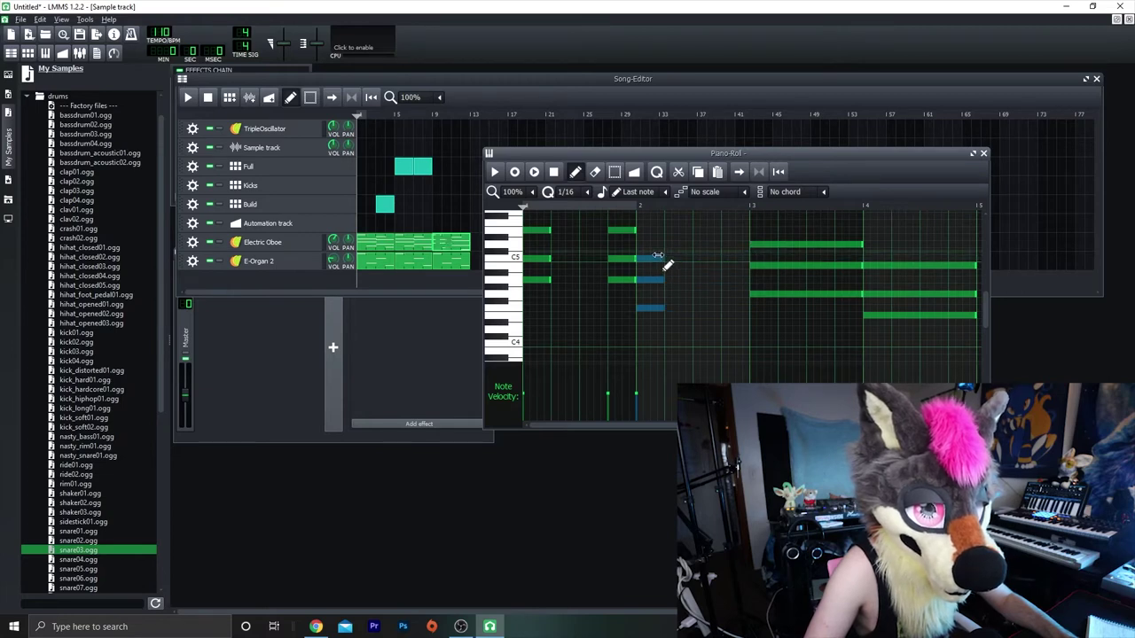
pyautogui.click(732, 259)
pyautogui.click(726, 280)
pyautogui.click(733, 308)
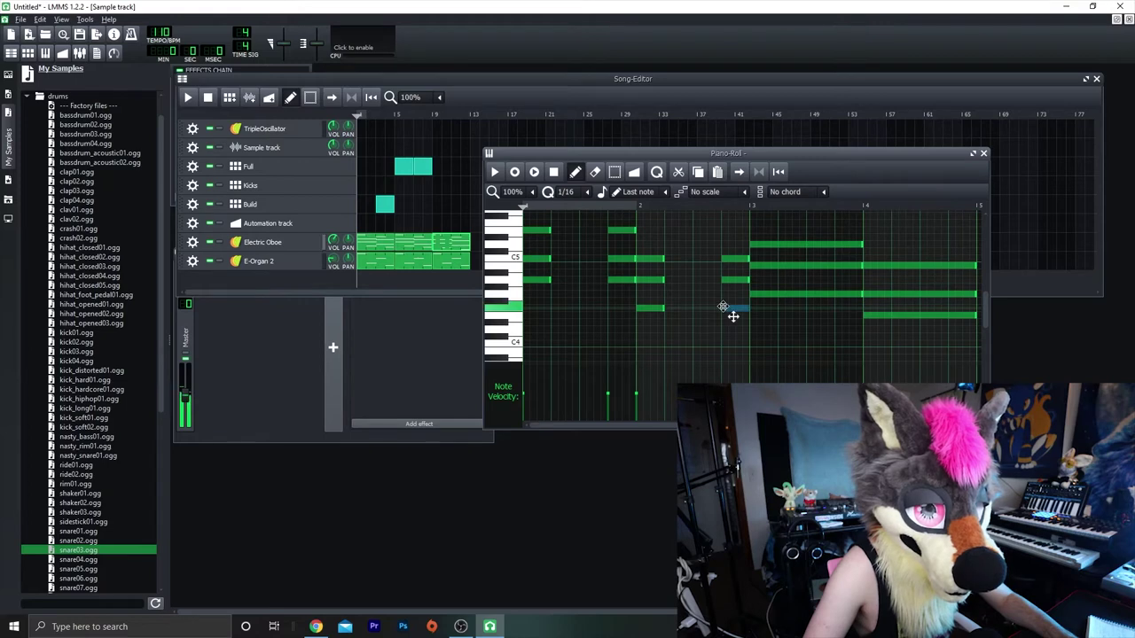
pyautogui.click(494, 172)
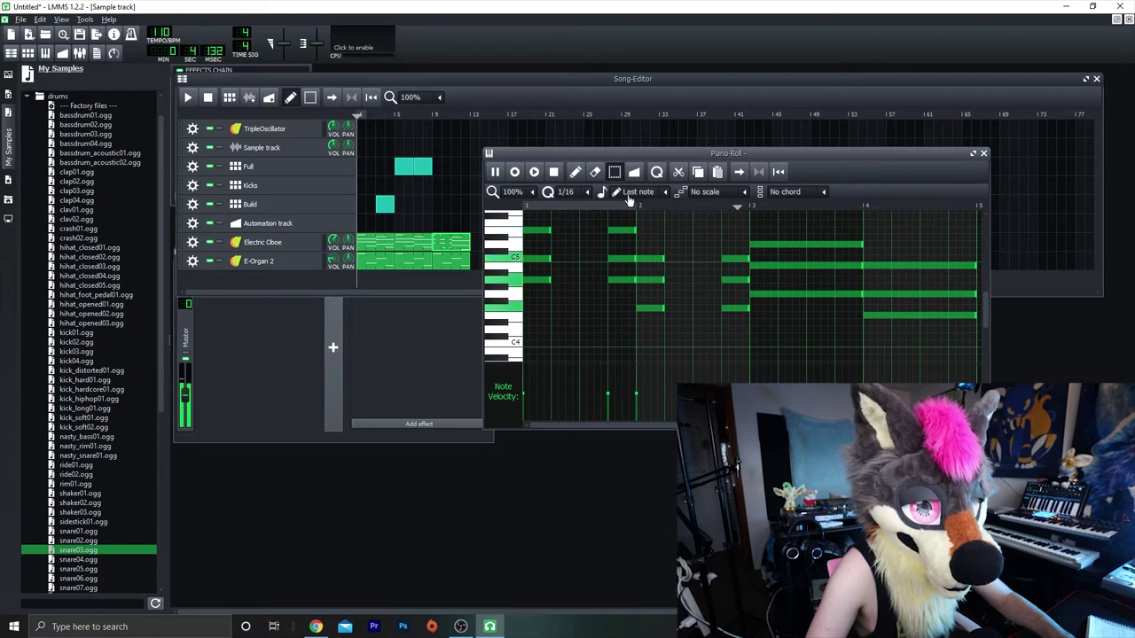
pyautogui.press('space')
# - Shorten the bar-3 chord and add a matching three-note stab just before bar 4
pyautogui.moveTo(743, 300); pyautogui.dragTo(869, 243)
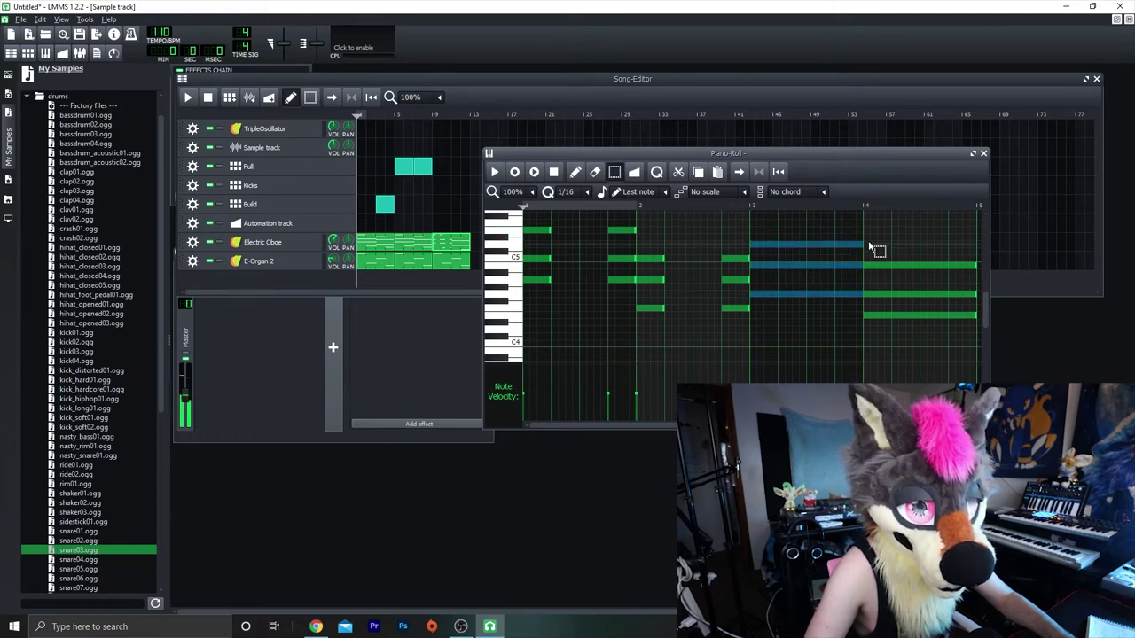
pyautogui.click(573, 172)
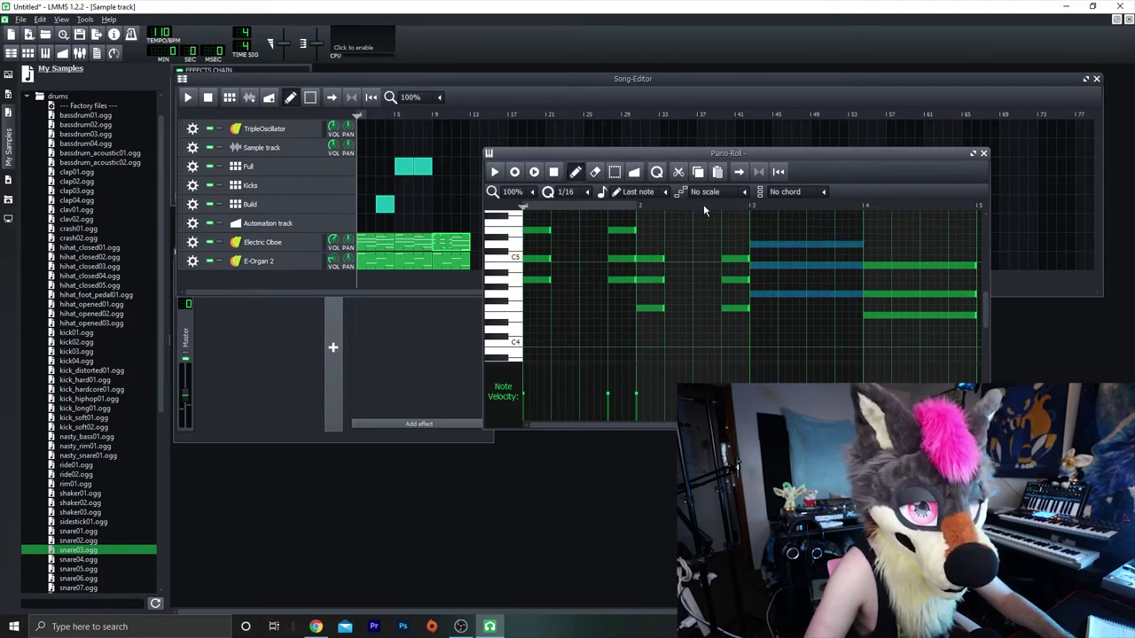
pyautogui.moveTo(863, 245); pyautogui.dragTo(773, 243)
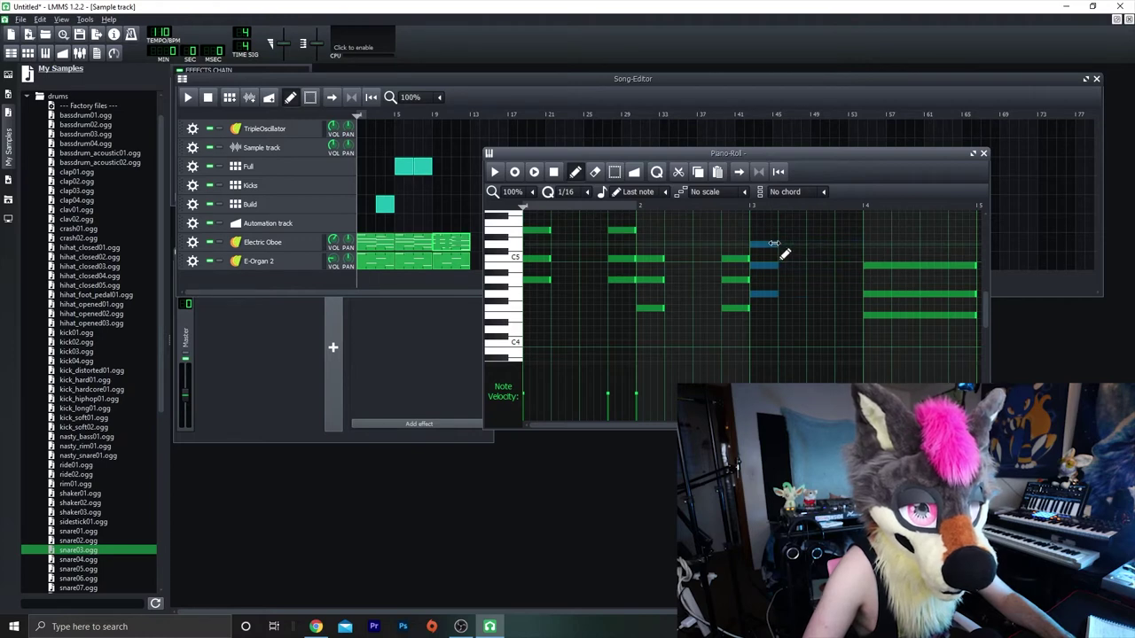
pyautogui.click(838, 244)
pyautogui.click(838, 265)
pyautogui.click(838, 294)
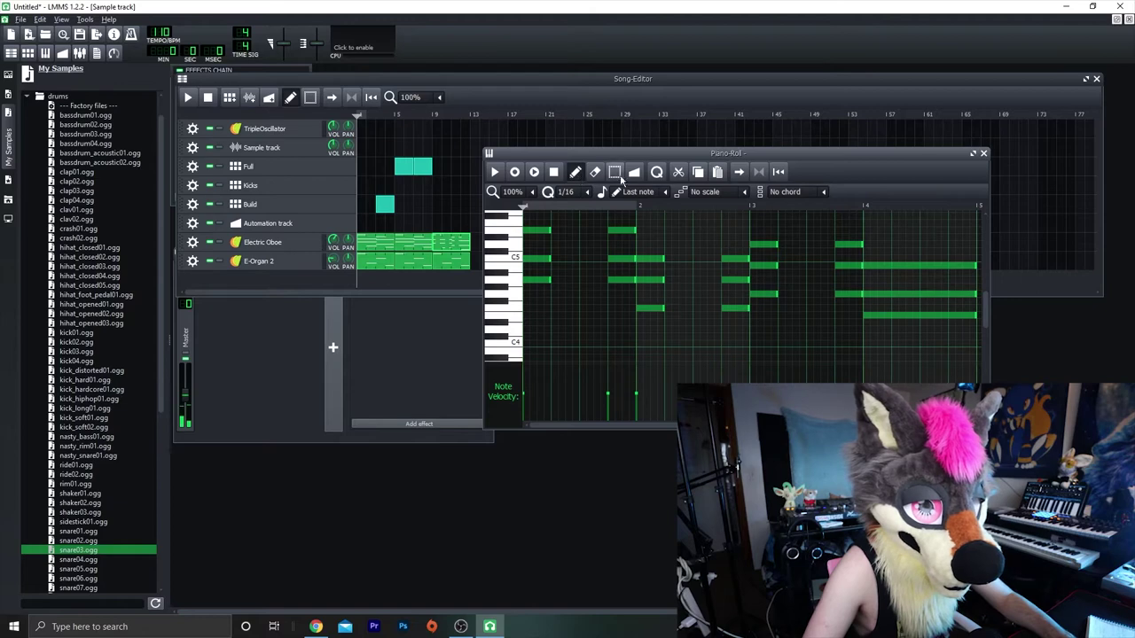
pyautogui.click(614, 171)
# - Shorten the three long Electric Oboe notes at bar 4 into a short stab
pyautogui.moveTo(856, 257); pyautogui.dragTo(975, 321)
pyautogui.hotkey('shift', 'd')
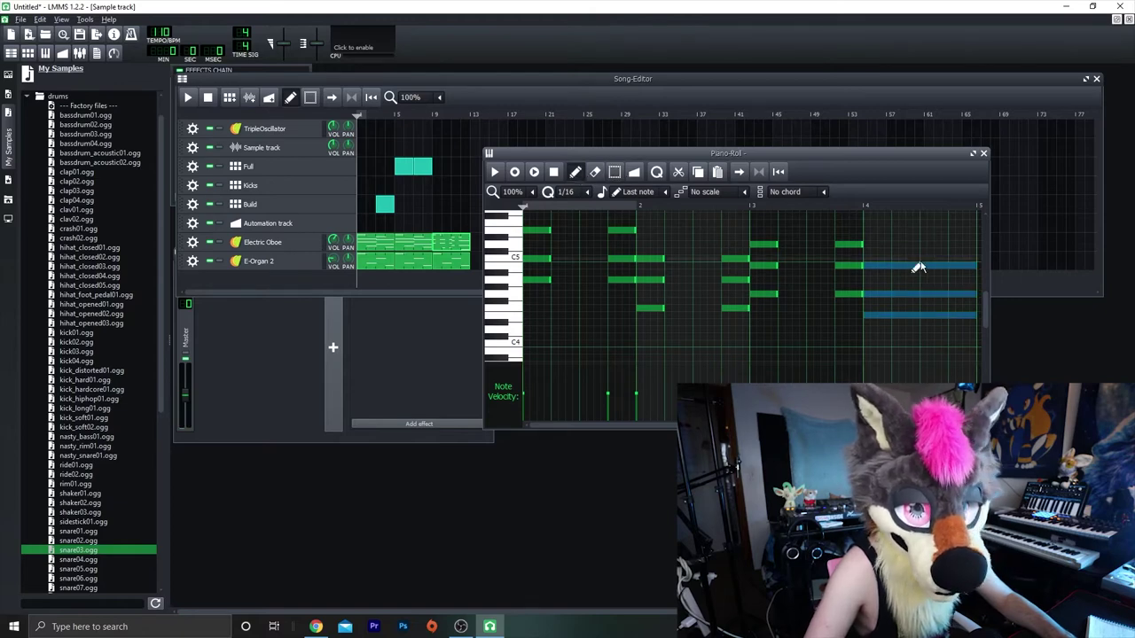
pyautogui.moveTo(975, 266); pyautogui.dragTo(891, 272)
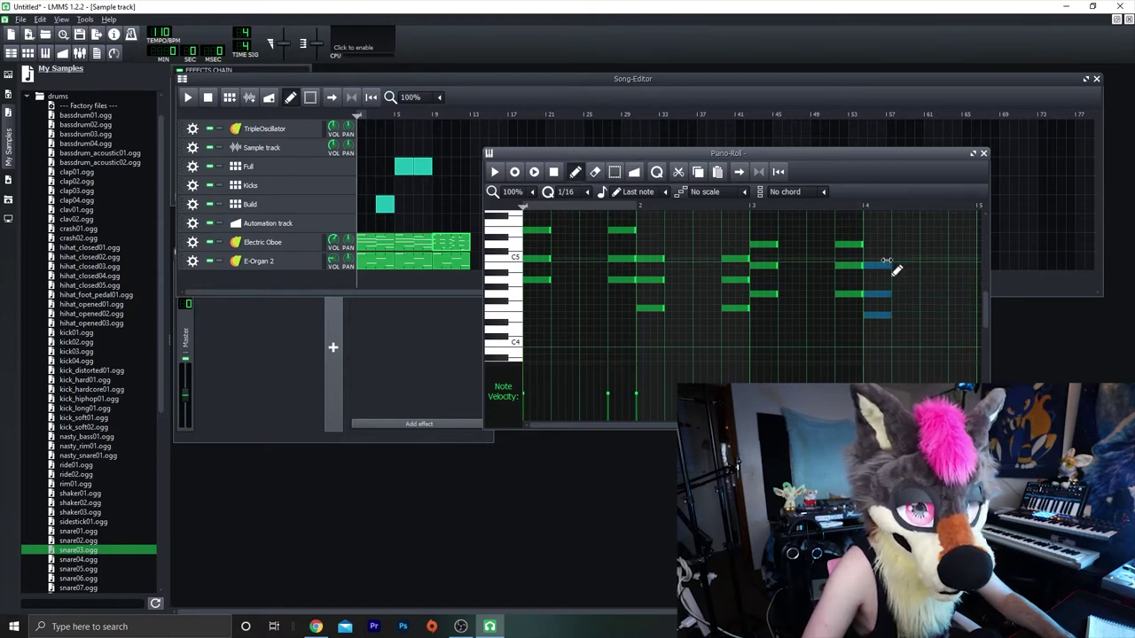
# - Paste the stab just before bar 5, remove the stray top note, and play it back
pyautogui.click(718, 172)
pyautogui.click(961, 230)
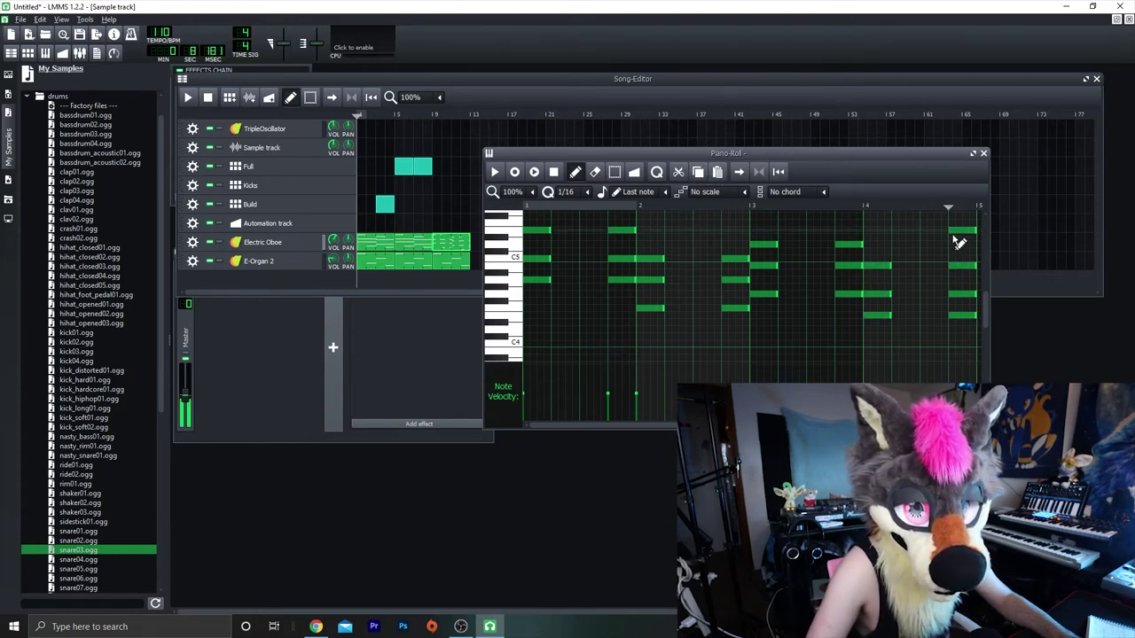
pyautogui.rightClick(962, 230)
pyautogui.press('space')
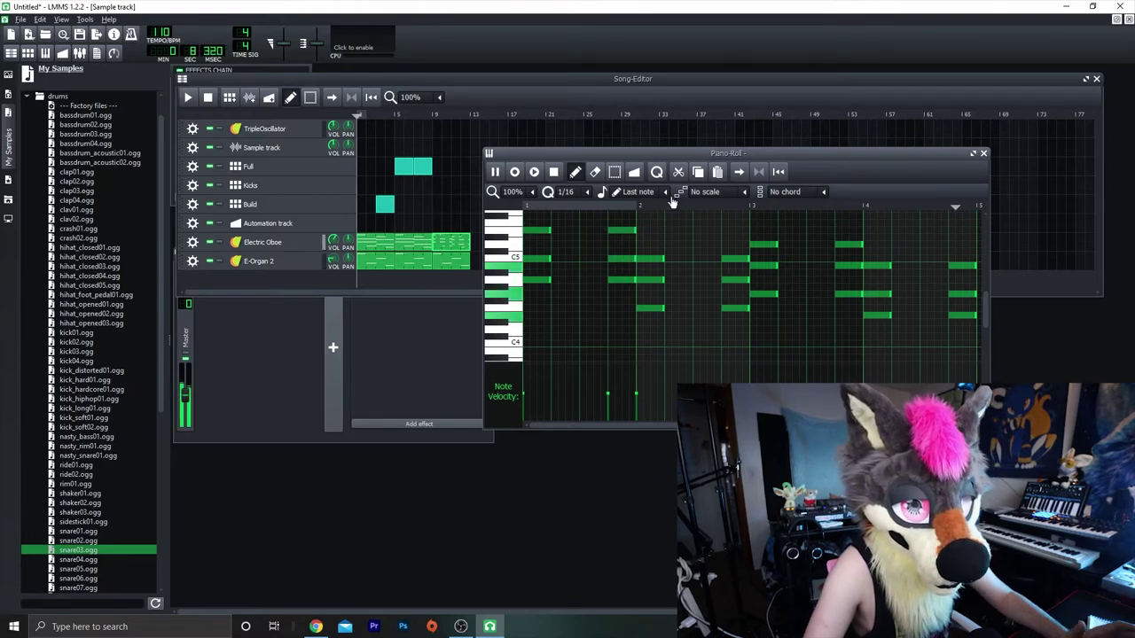
pyautogui.click(849, 266)
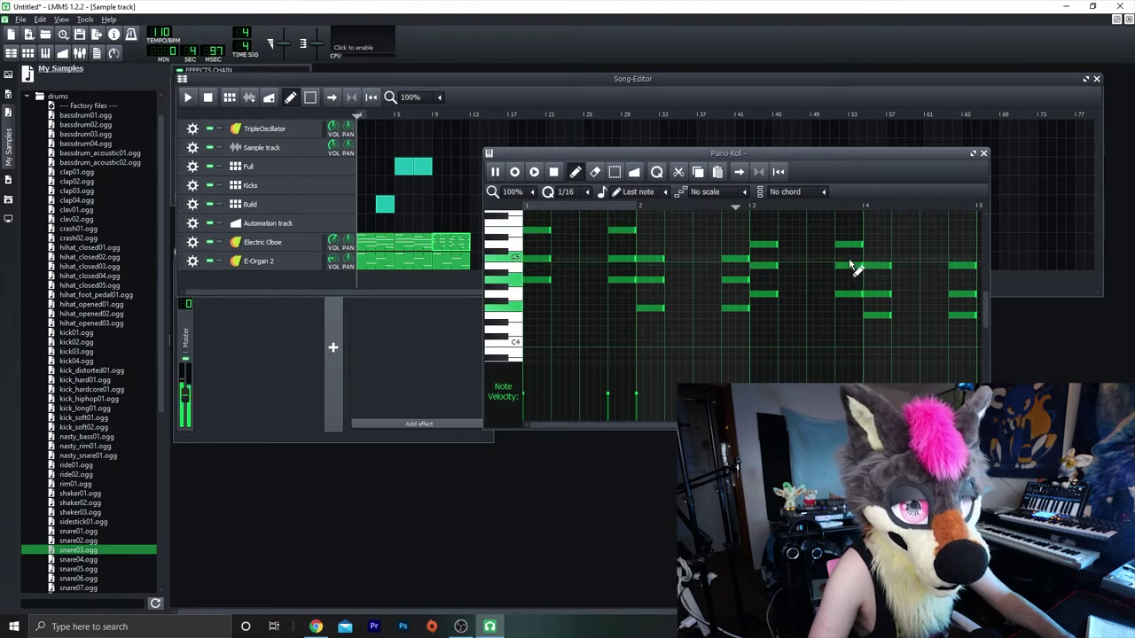
pyautogui.click(983, 154)
# - Delete the orange sample clip and play the song from around bar 8
pyautogui.rightClick(984, 148)
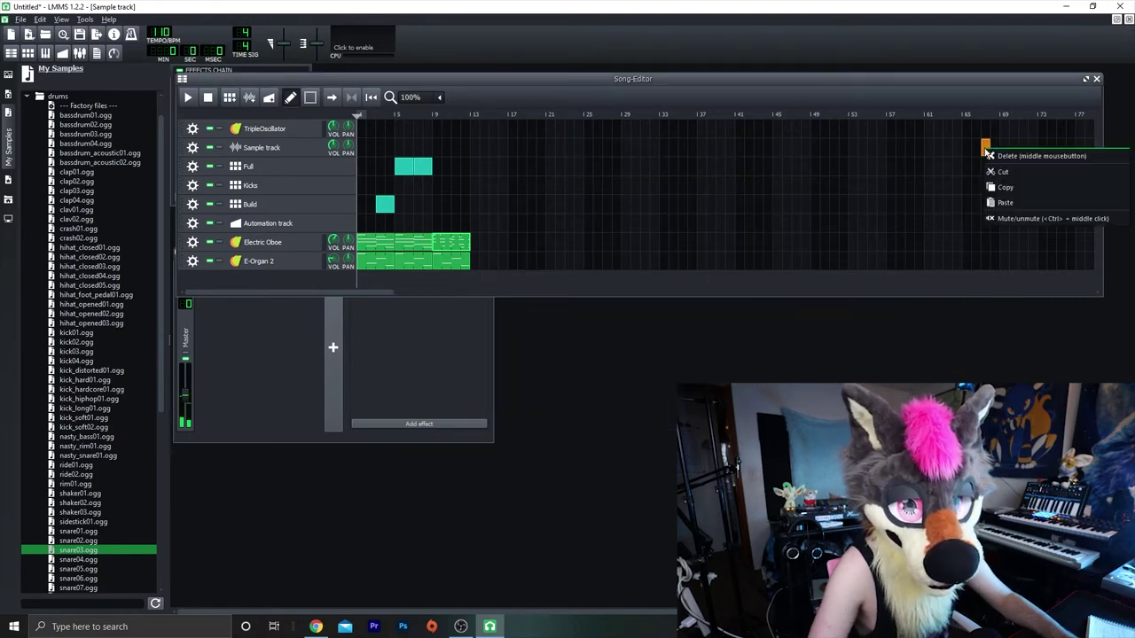
pyautogui.click(984, 152)
pyautogui.click(421, 117)
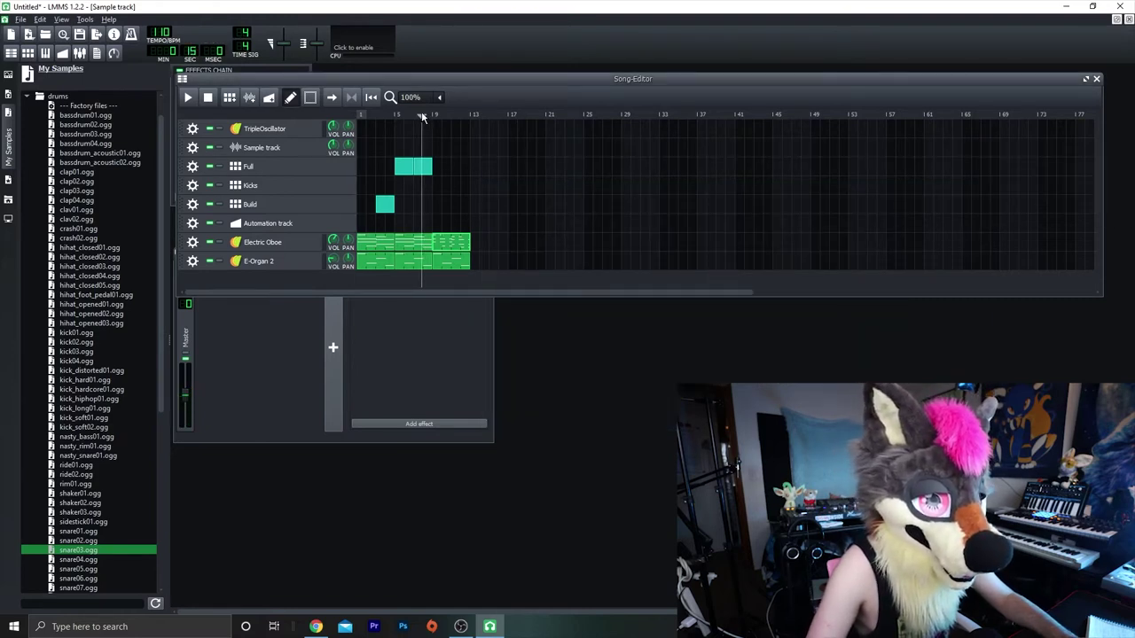
pyautogui.moveTo(424, 118); pyautogui.dragTo(430, 115)
pyautogui.press('space')
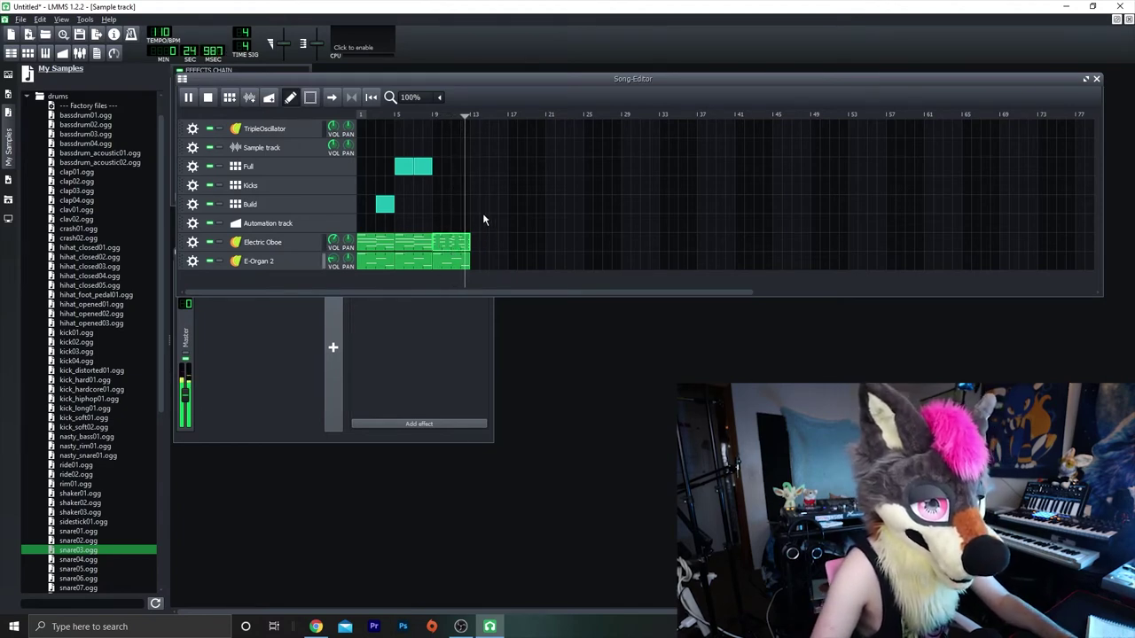
pyautogui.press('space')
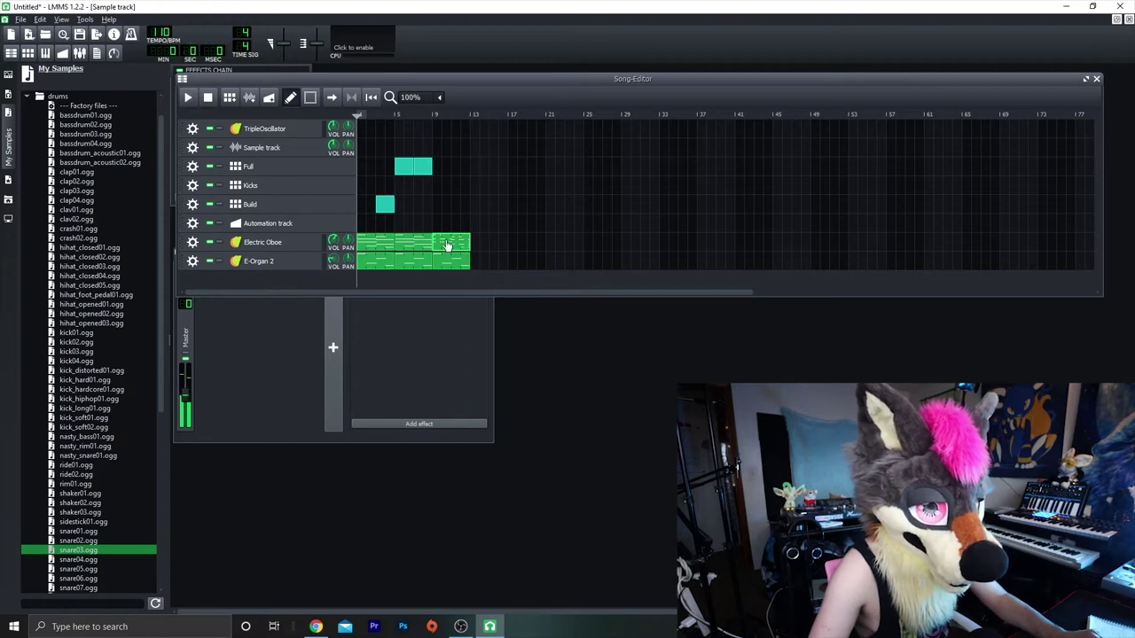
# - Copy the Electric Oboe and E-Organ 2 clips to later bars and add Kicks clips from bar 9
pyautogui.moveTo(450, 246); pyautogui.dragTo(474, 259)
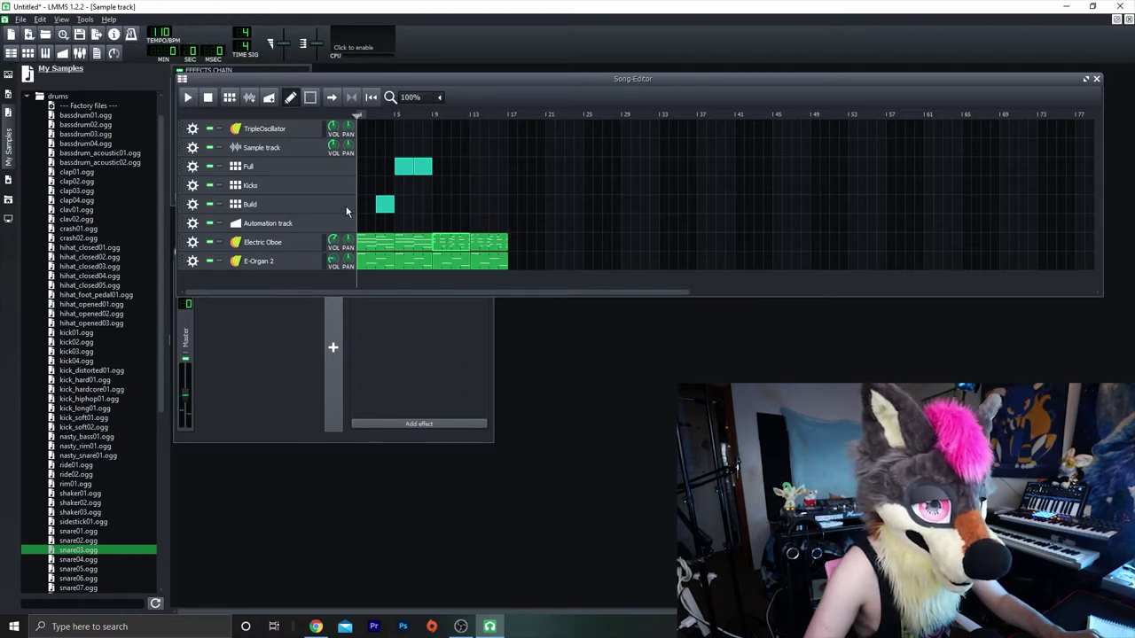
pyautogui.click(447, 187)
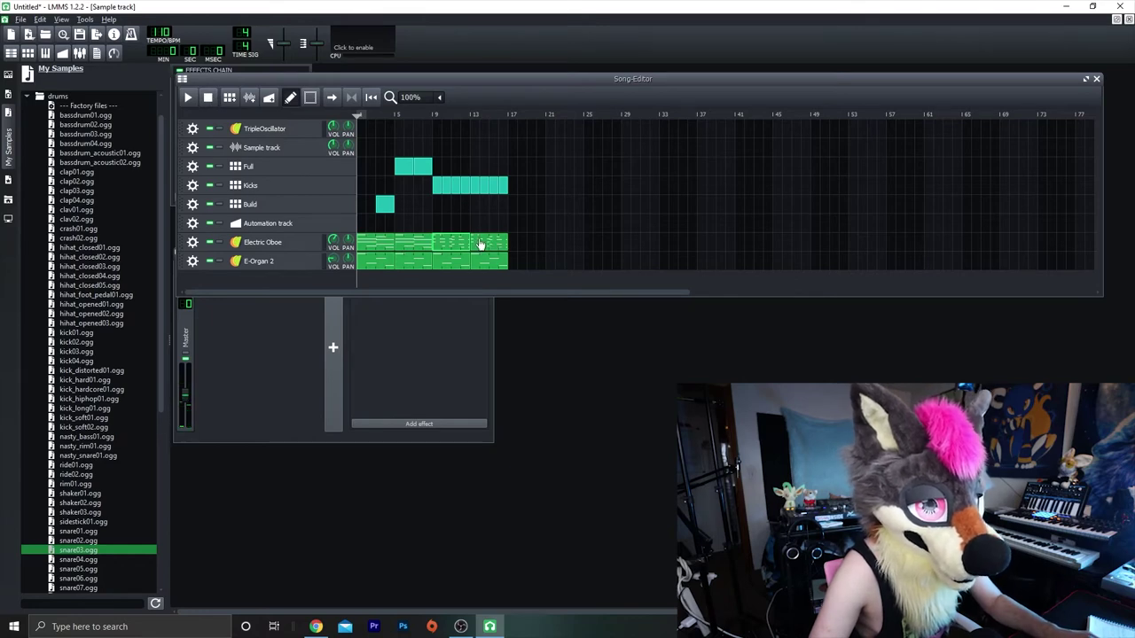
pyautogui.moveTo(478, 243); pyautogui.dragTo(518, 243)
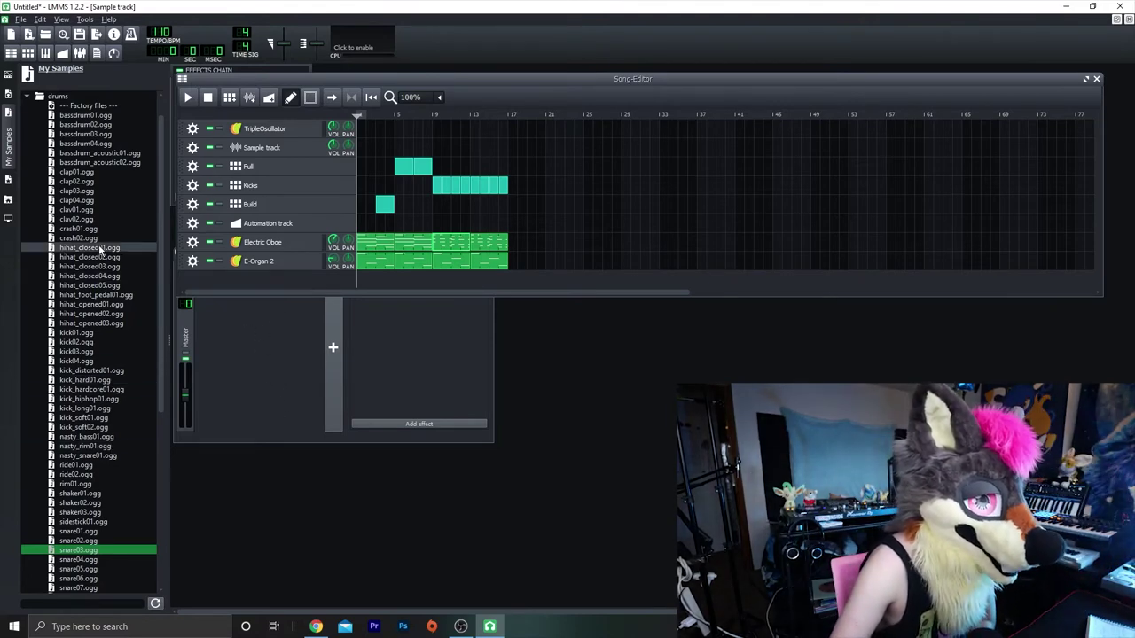
pyautogui.scroll(1, 89, 249)
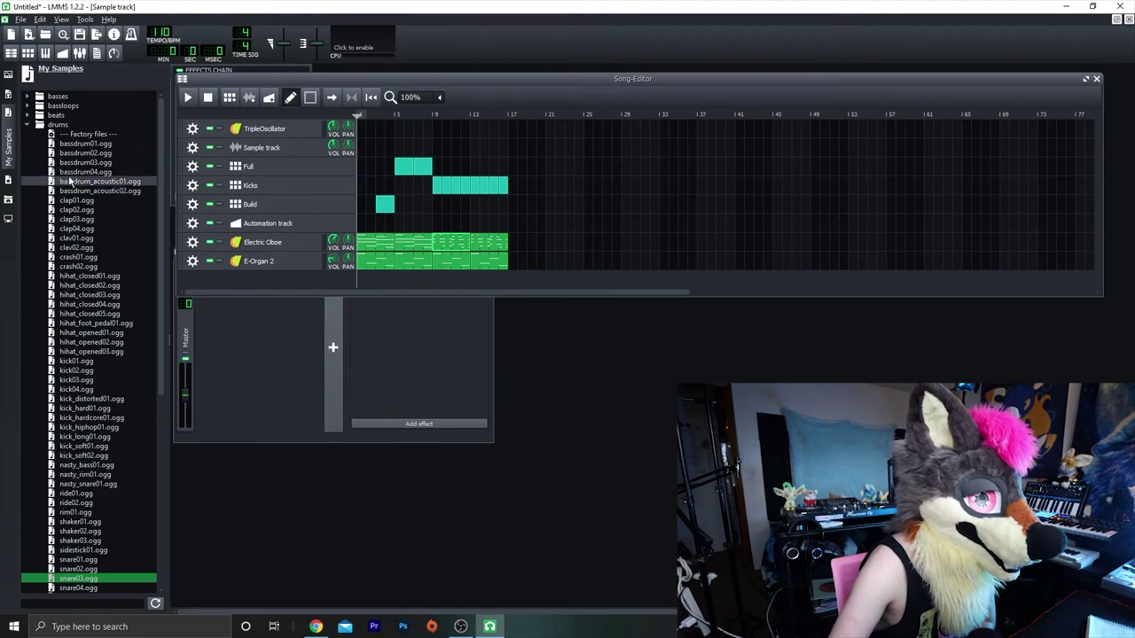
# - Drag the TripleOscillator AnalogBell.xpf preset into the song as a track and open its empty pattern
pyautogui.click(9, 182)
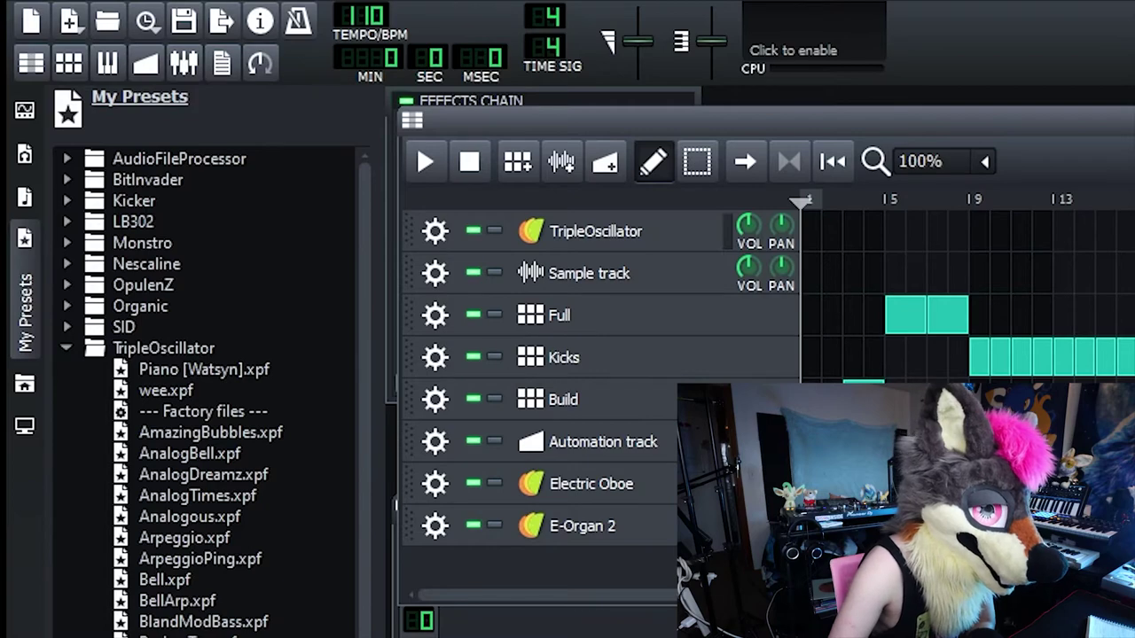
pyautogui.scroll(-8, 204, 412)
pyautogui.scroll(-3, 204, 390)
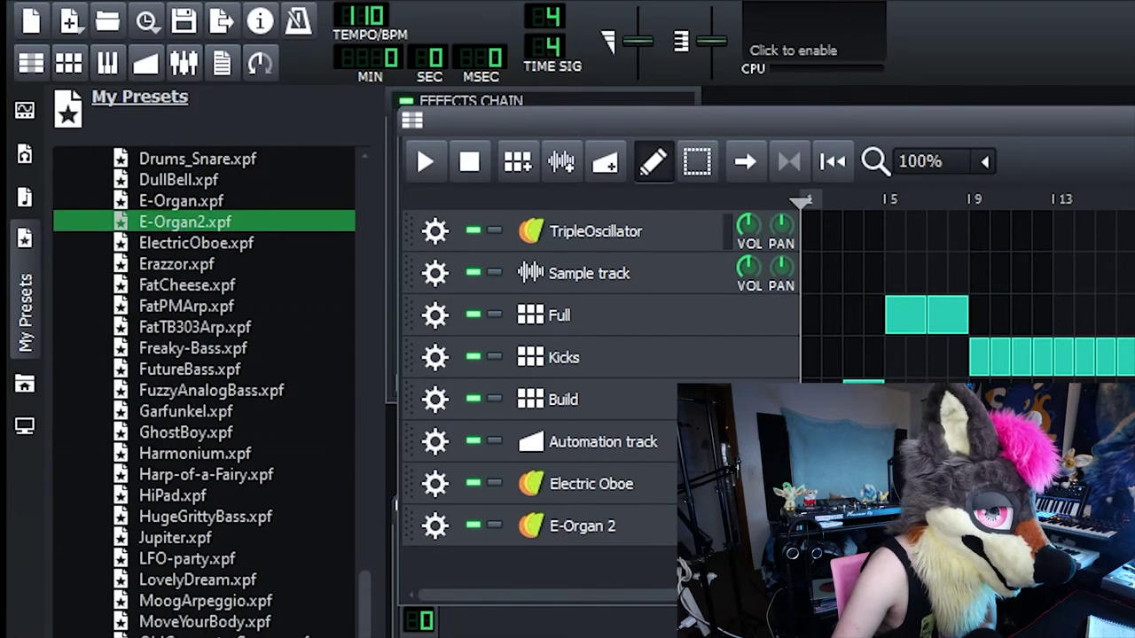
pyautogui.scroll(5, 210, 331)
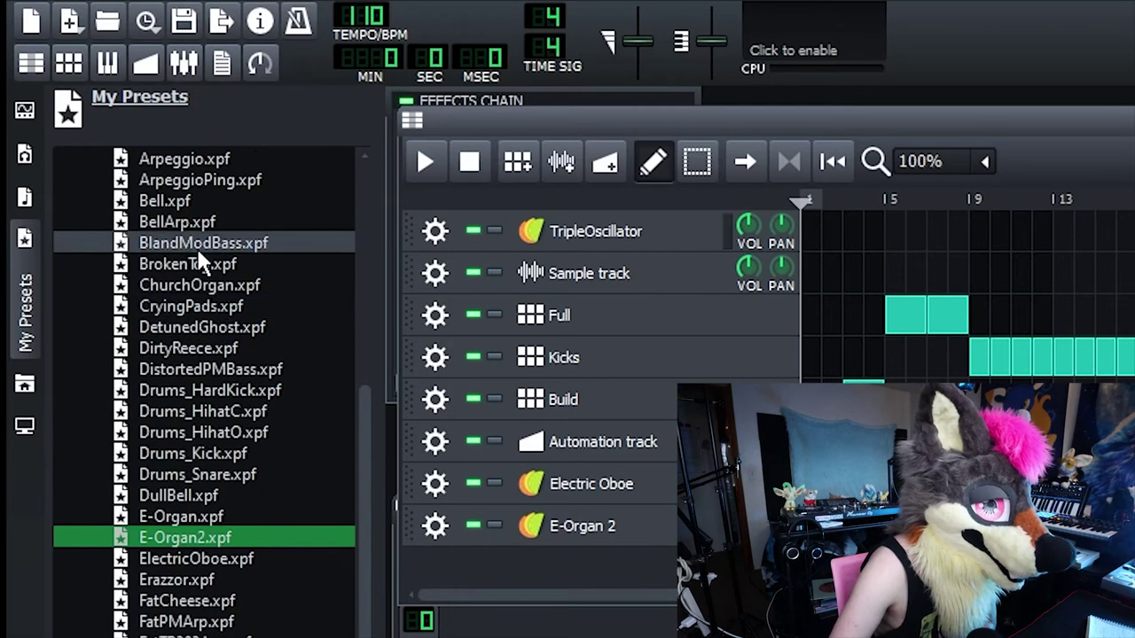
pyautogui.scroll(1, 199, 254)
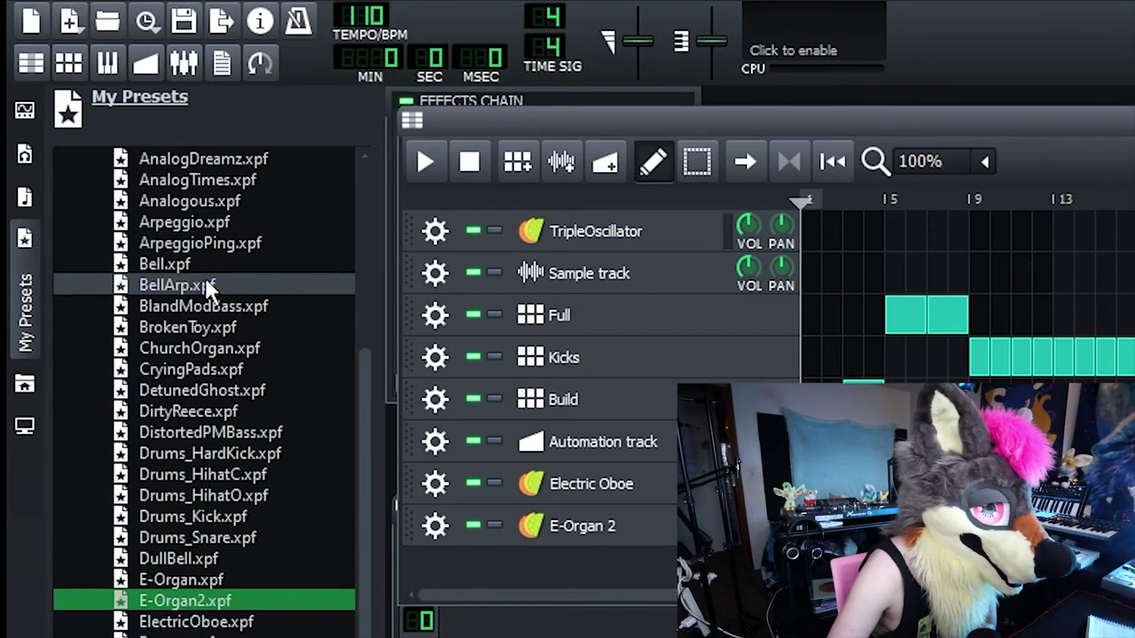
pyautogui.scroll(3, 241, 242)
pyautogui.scroll(1, 243, 245)
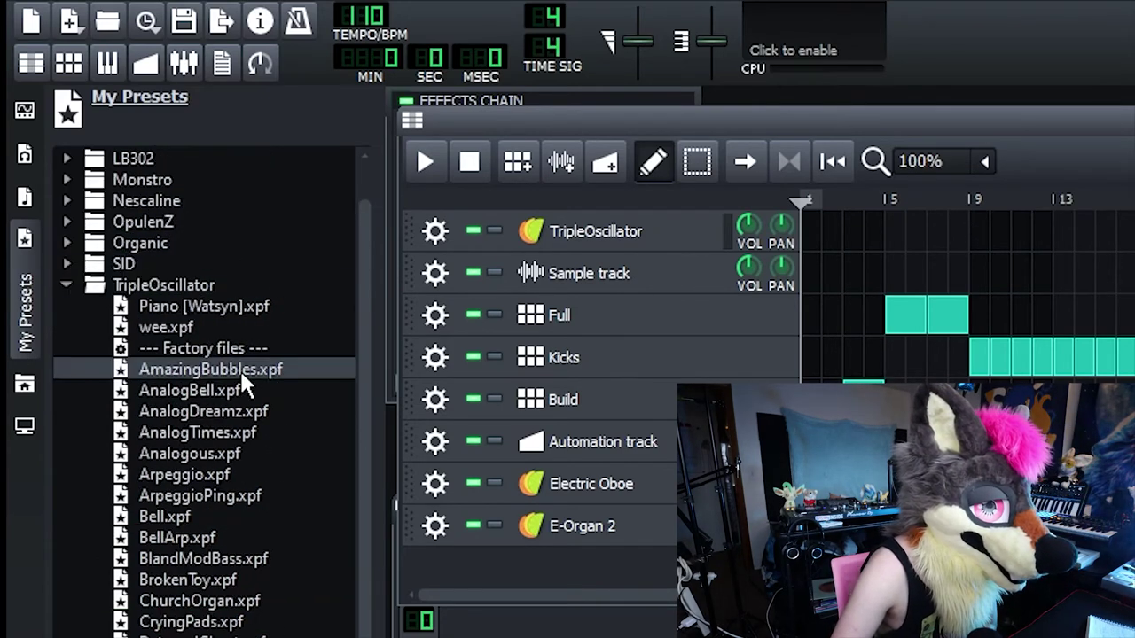
pyautogui.click(236, 391)
pyautogui.moveTo(652, 561); pyautogui.dragTo(653, 562)
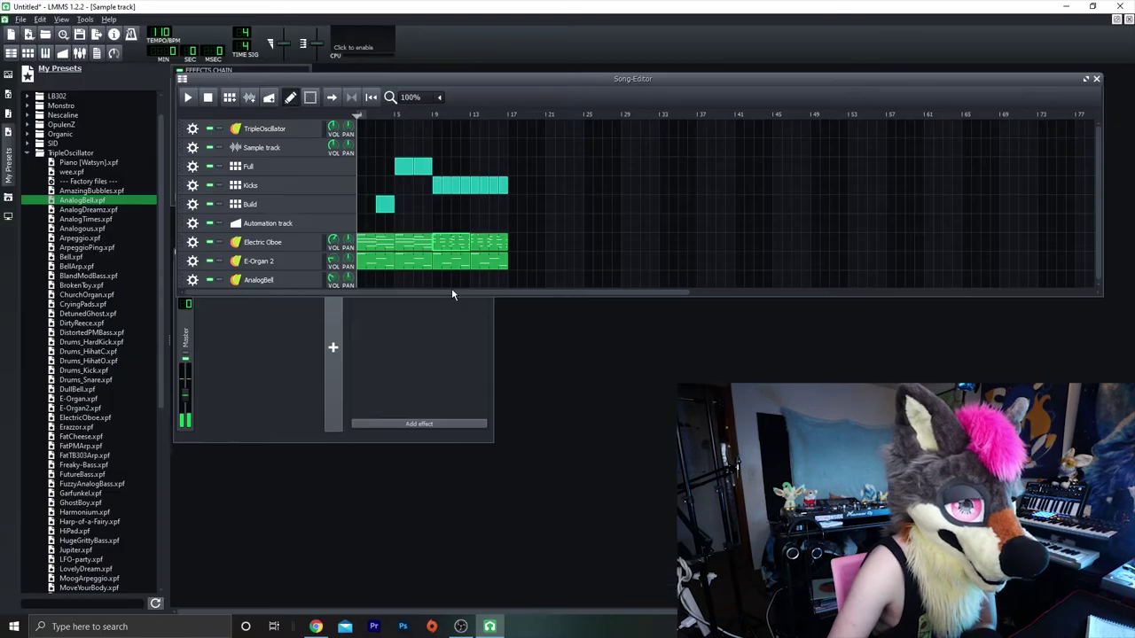
pyautogui.doubleClick(359, 279)
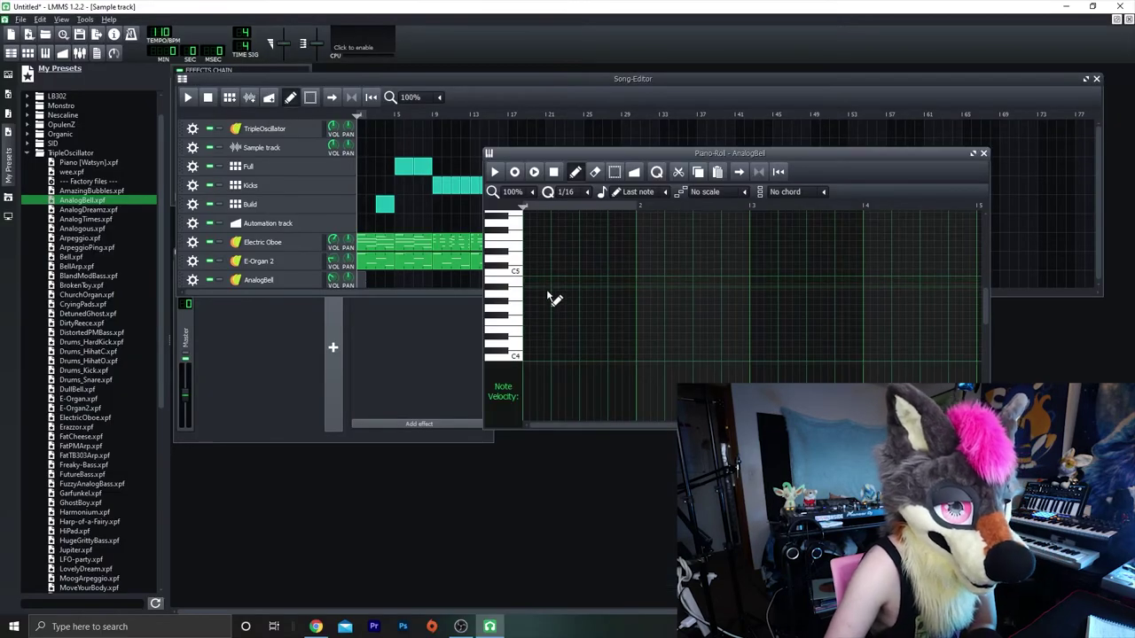
# - Draw the bell phrase: two A notes, a C7, a B, and a closing note
pyautogui.moveTo(527, 270)
pyautogui.mouseDown()
pyautogui.moveTo(562, 276)
pyautogui.moveTo(537, 285)
pyautogui.mouseUp()
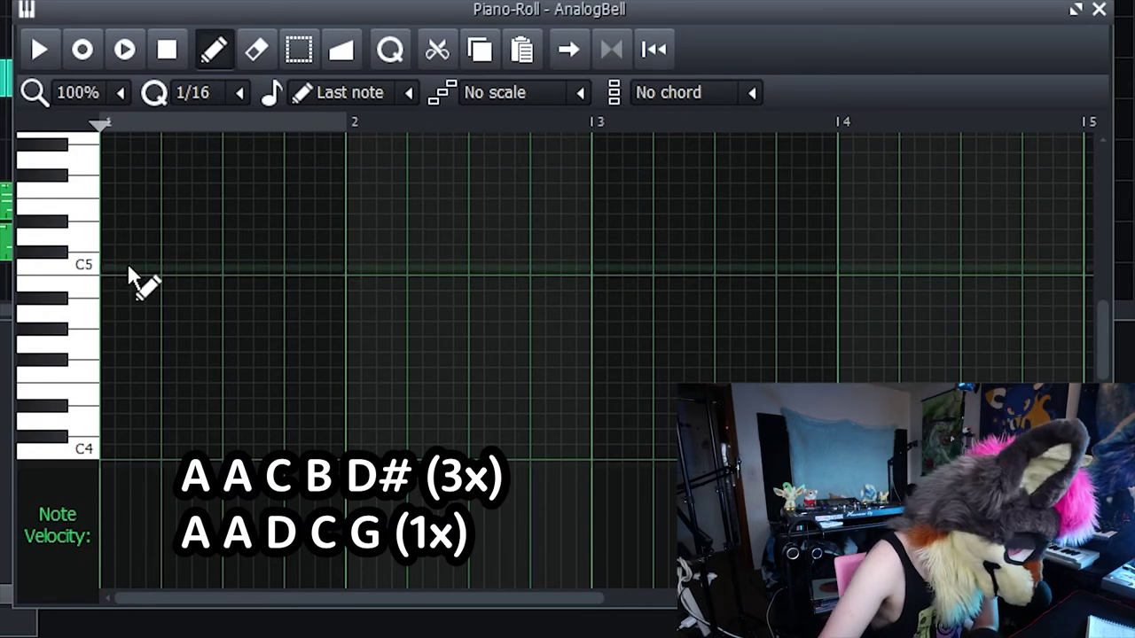
pyautogui.scroll(8, 136, 298)
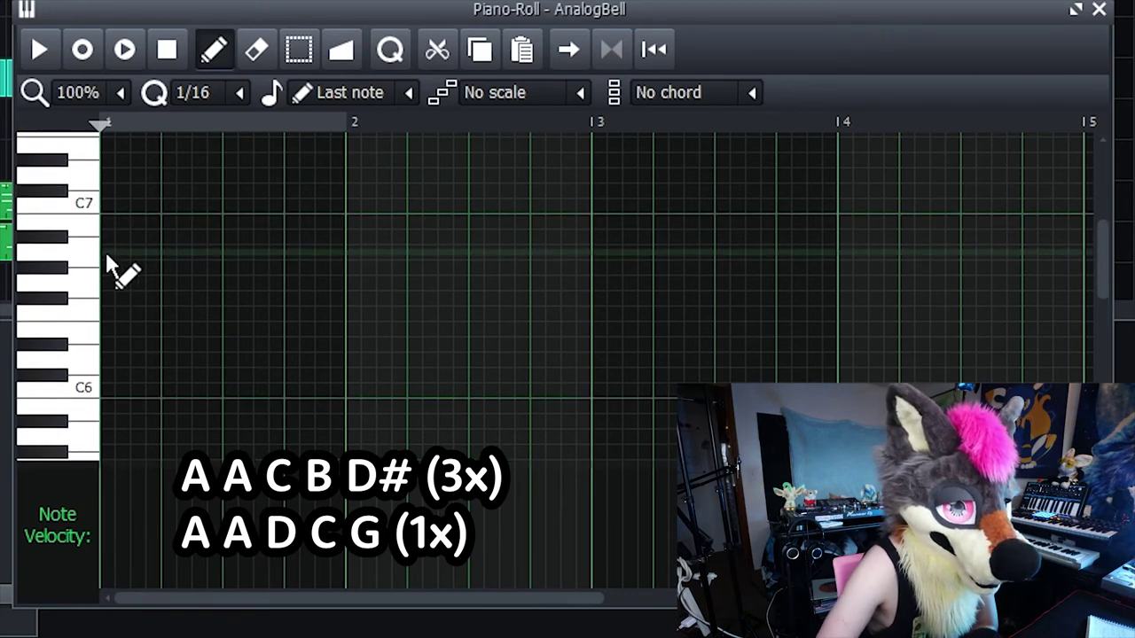
pyautogui.click(106, 253)
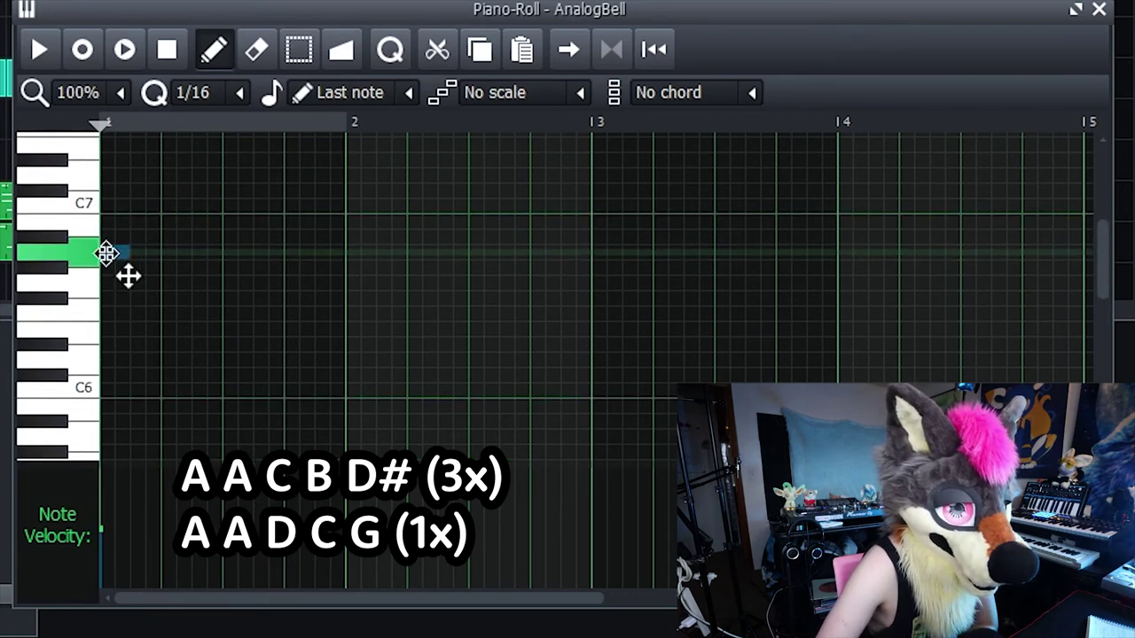
pyautogui.click(199, 253)
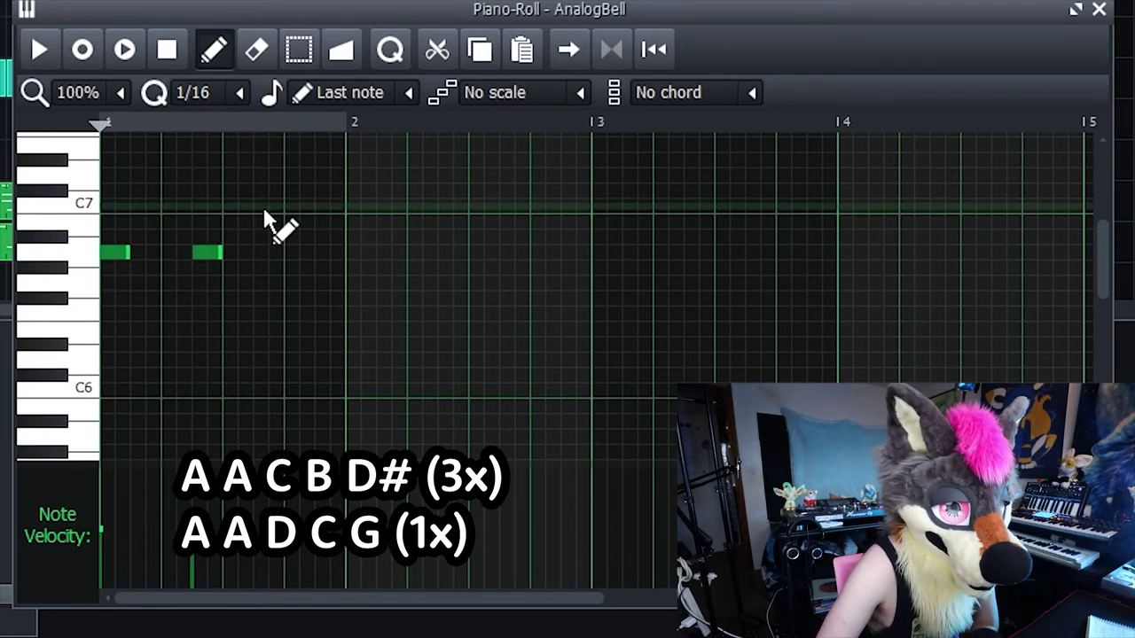
pyautogui.moveTo(266, 206); pyautogui.dragTo(236, 206)
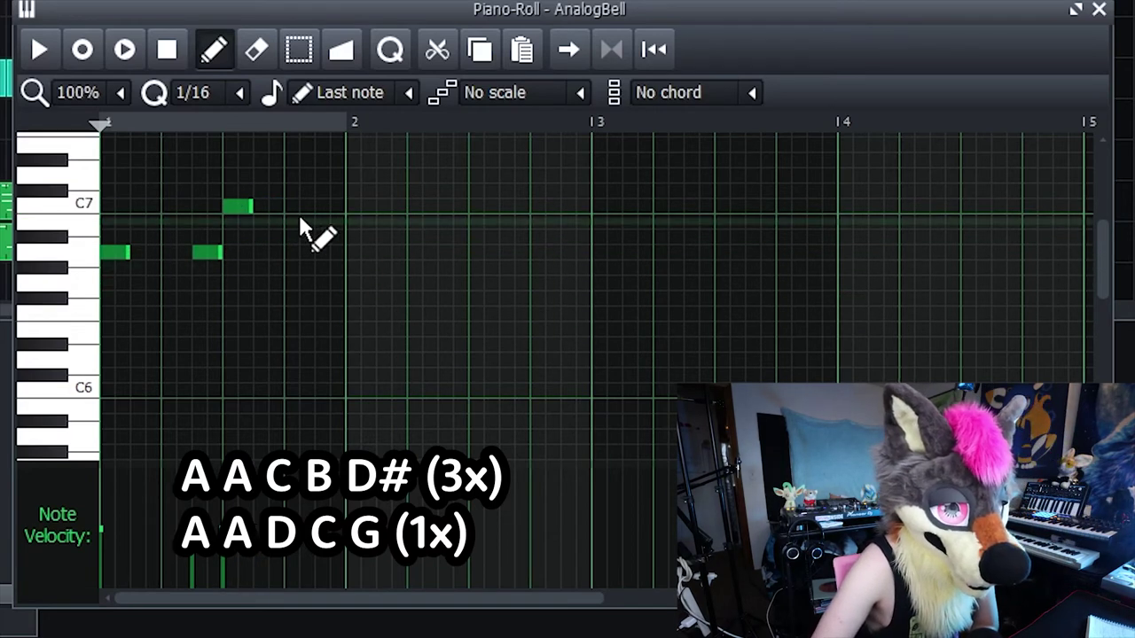
pyautogui.click(275, 222)
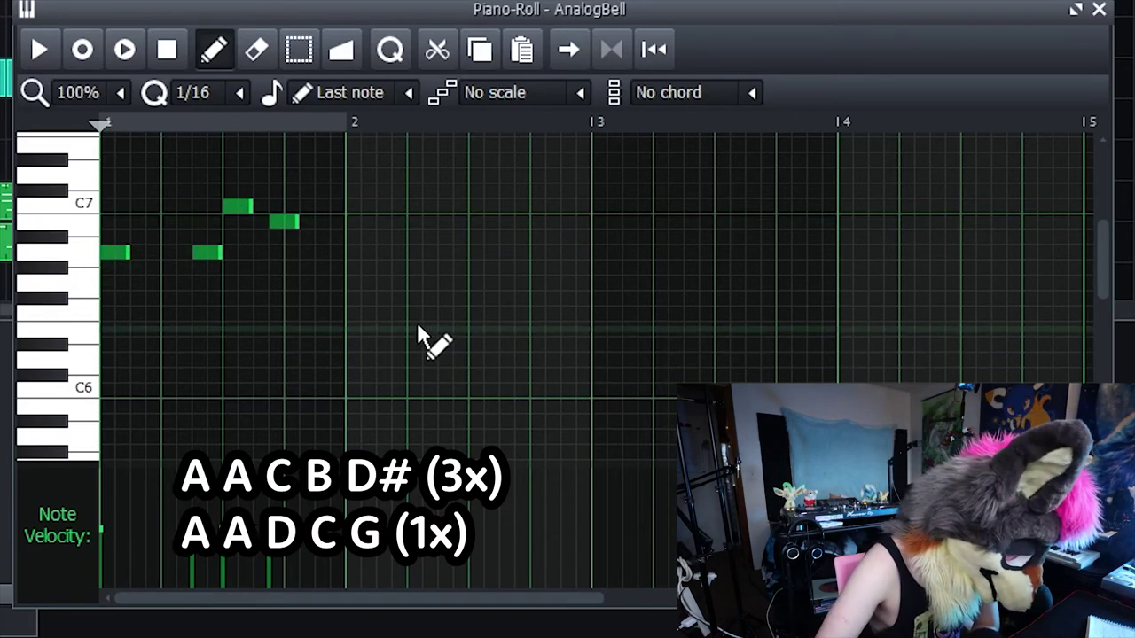
pyautogui.click(332, 236)
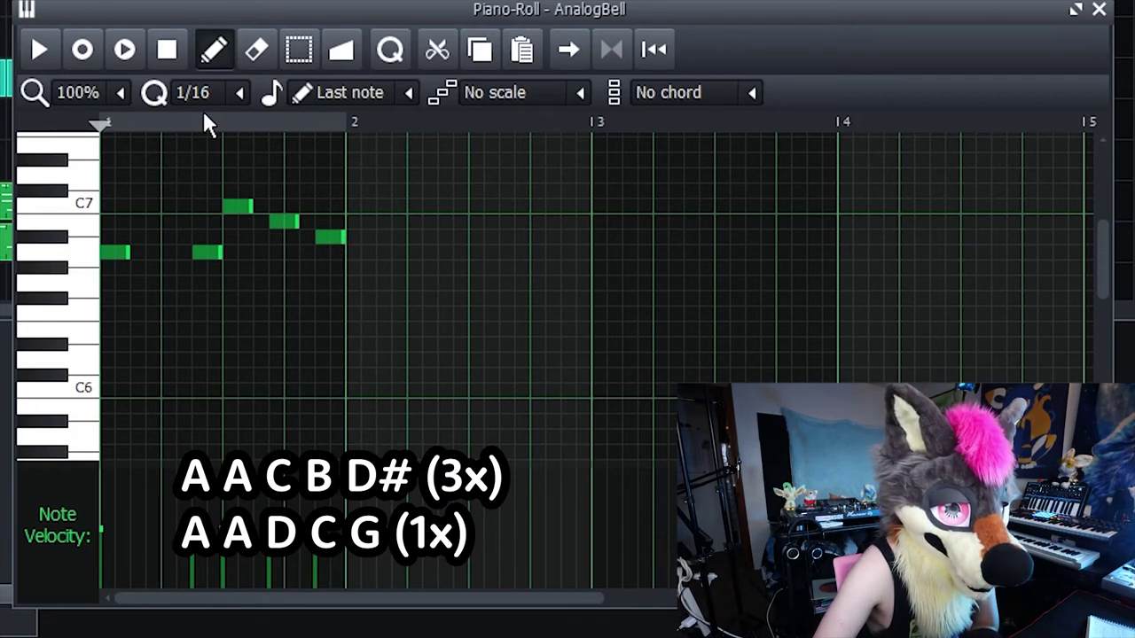
# - Play the phrase, then select it and repeat it across the first three bars
pyautogui.click(49, 54)
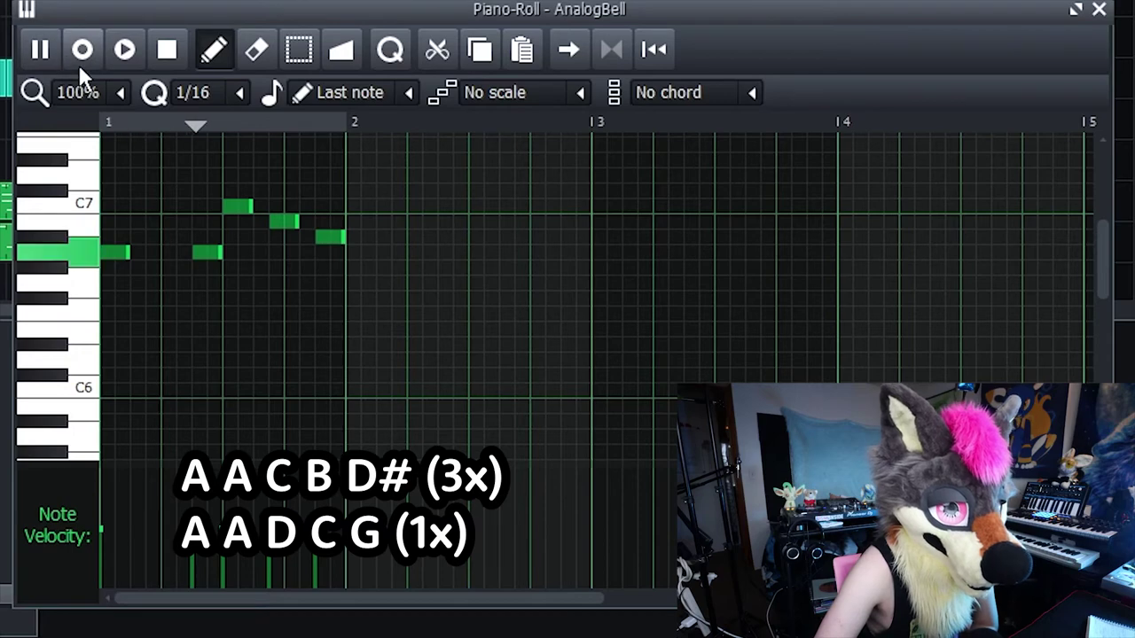
pyautogui.click(177, 47)
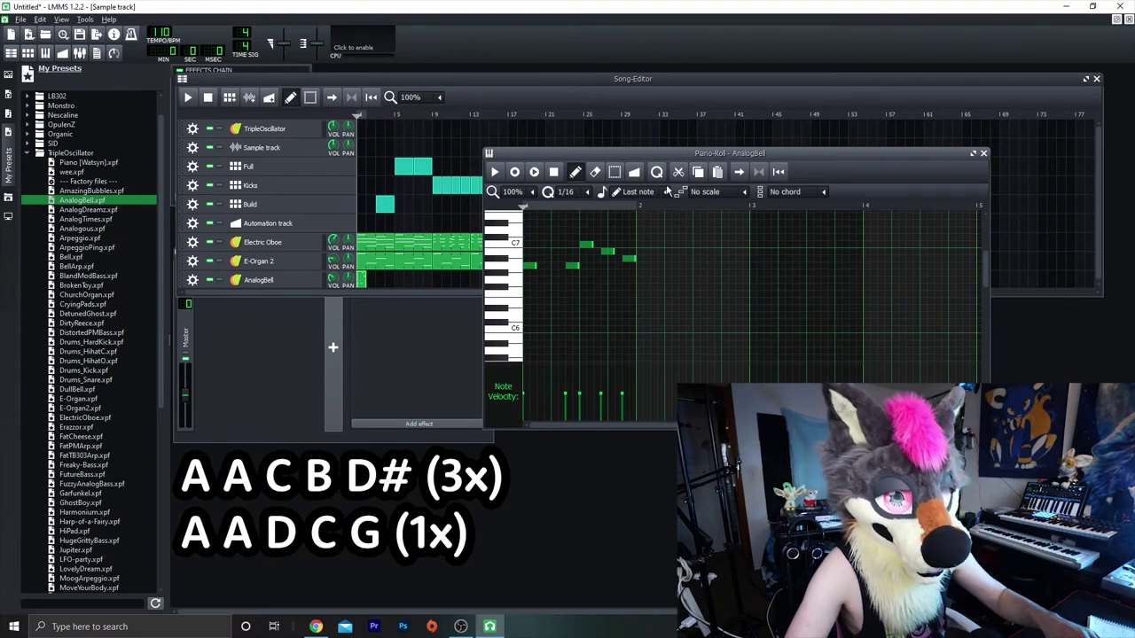
pyautogui.moveTo(526, 222); pyautogui.dragTo(975, 338)
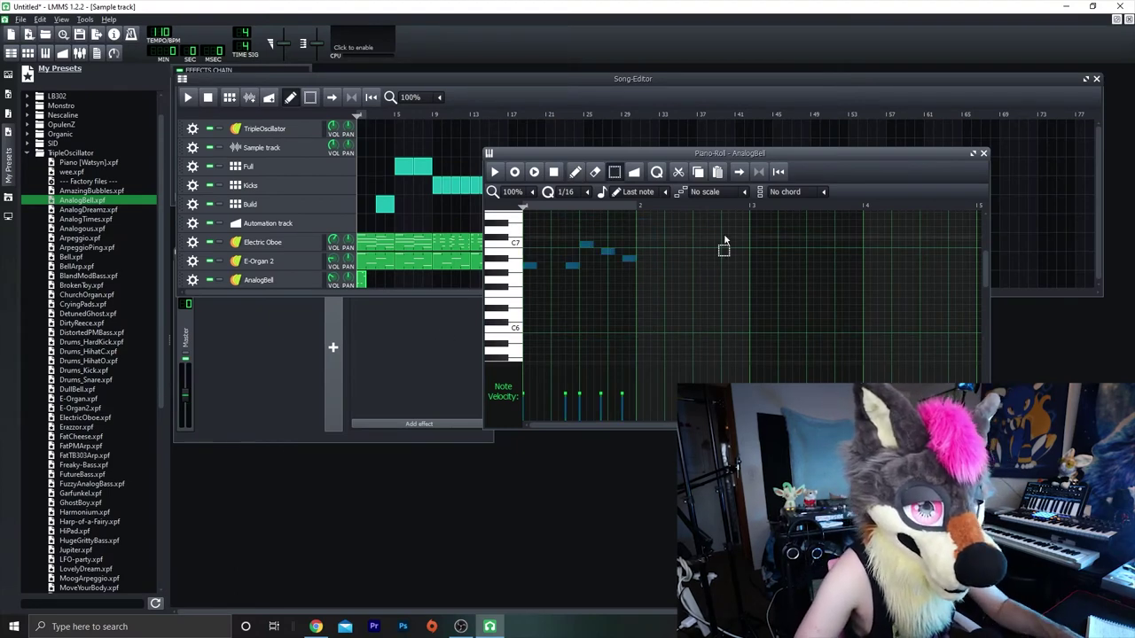
pyautogui.click(637, 205)
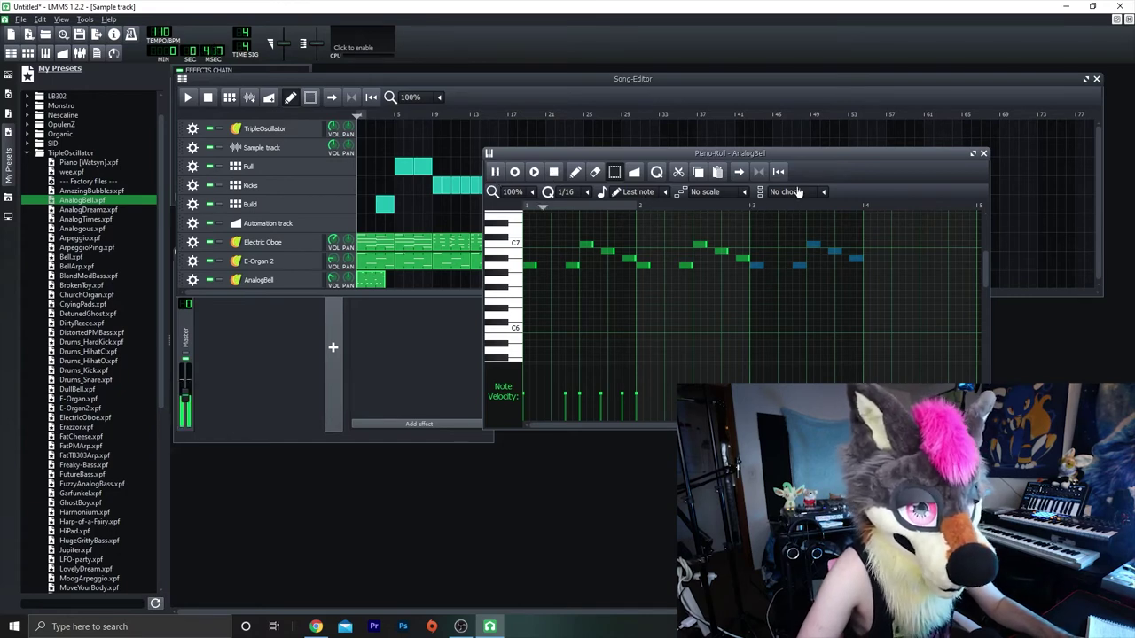
pyautogui.click(887, 295)
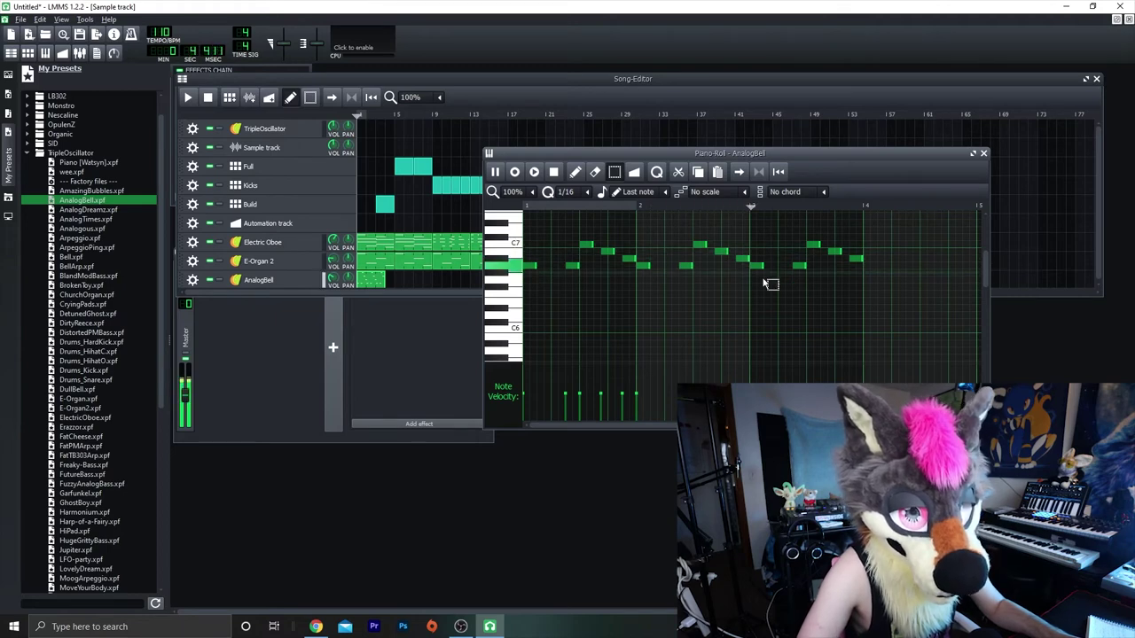
pyautogui.press('space')
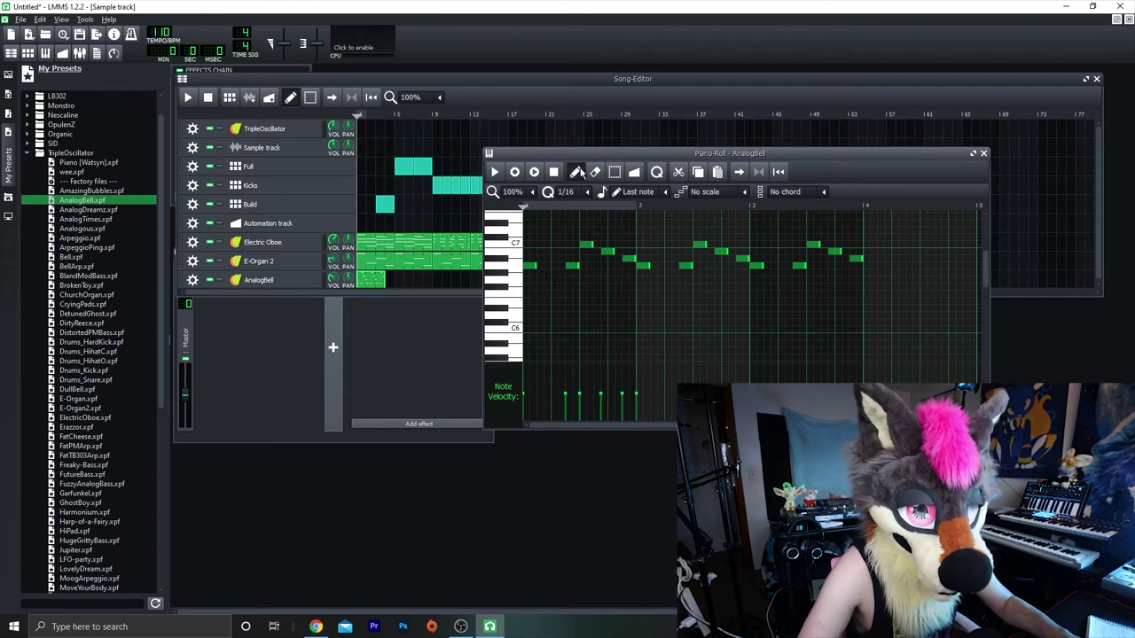
# - Draw the A A D C G notes in bar 4, ending on a low G, and play the melody
pyautogui.click(869, 267)
pyautogui.click(910, 268)
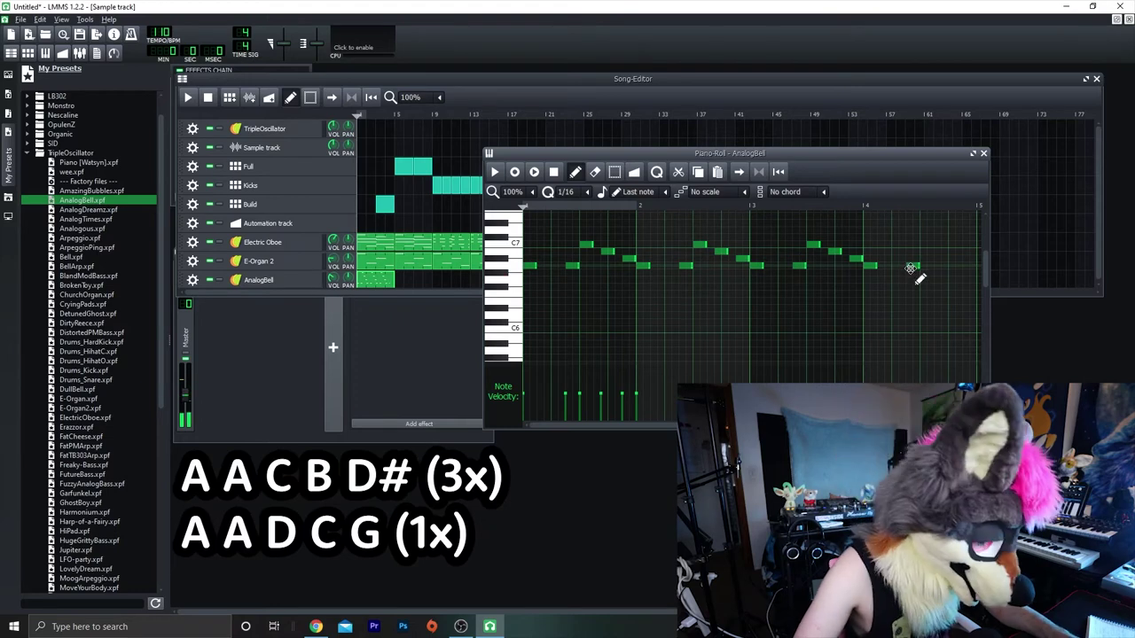
pyautogui.click(926, 223)
pyautogui.moveTo(931, 236); pyautogui.dragTo(926, 235)
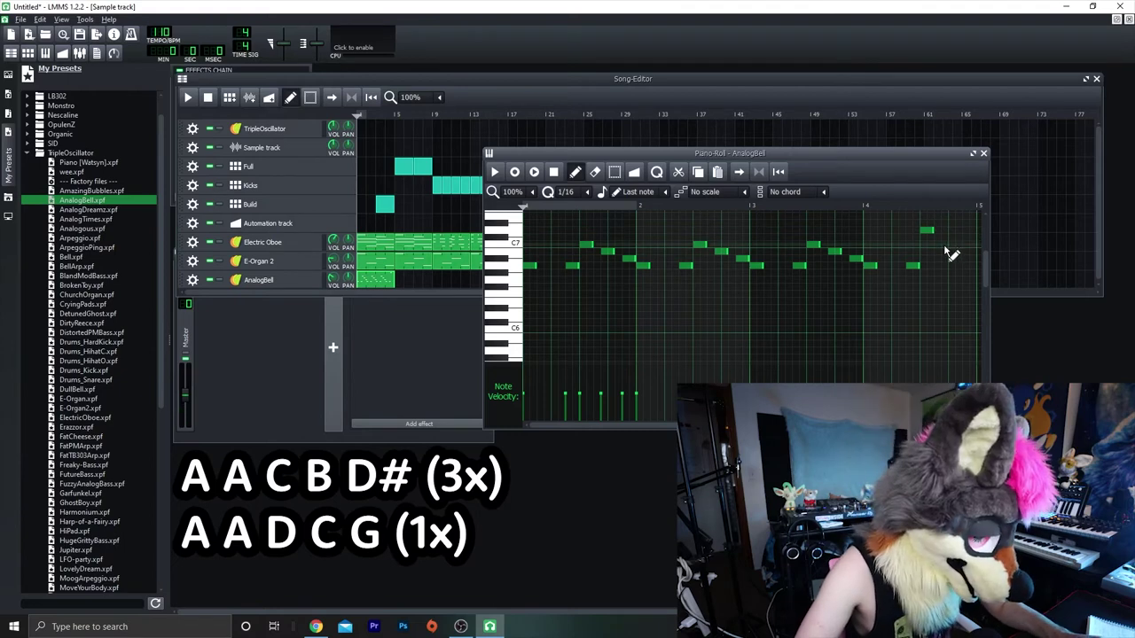
pyautogui.click(945, 245)
pyautogui.moveTo(953, 255); pyautogui.dragTo(942, 253)
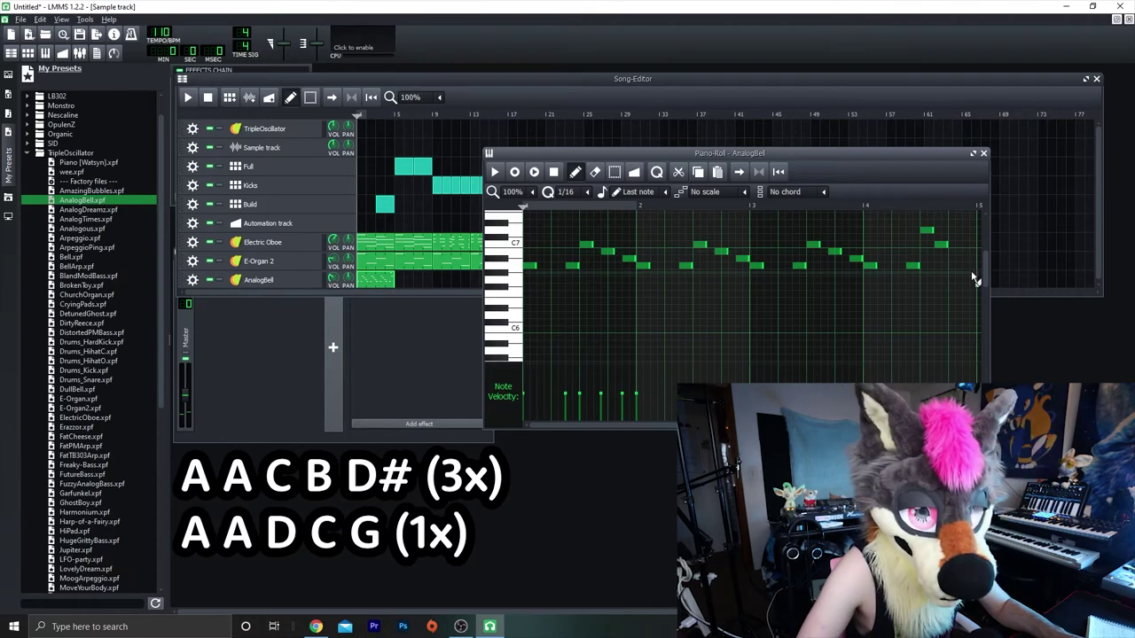
pyautogui.click(970, 280)
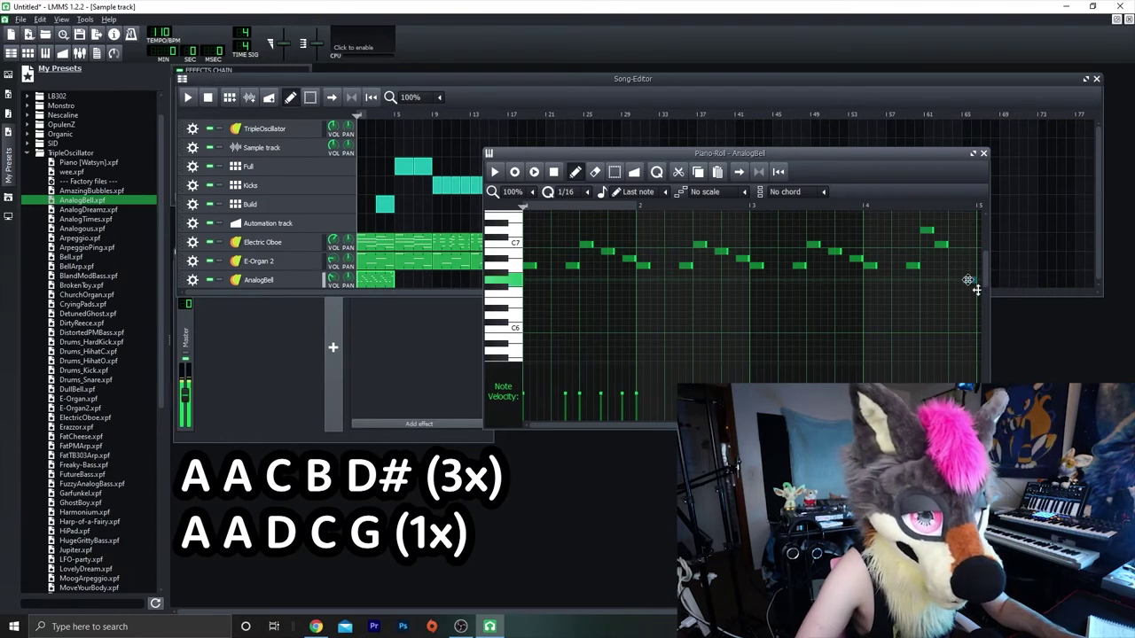
pyautogui.press('space')
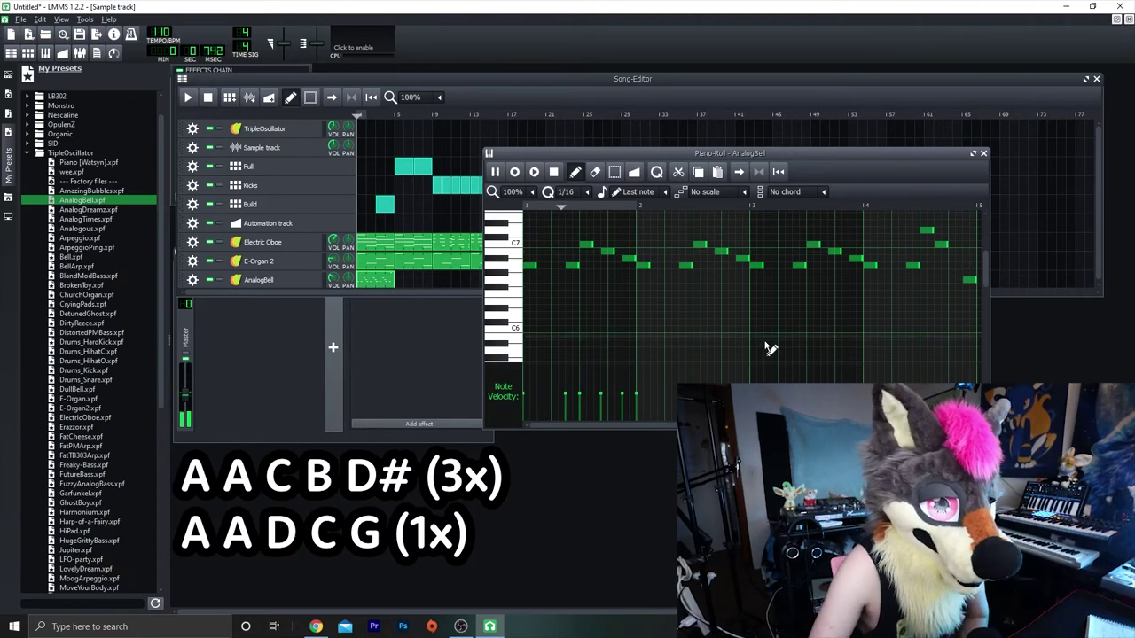
# - Move the AnalogBell clip to start at bar 9 and shift one of its notes a step later
pyautogui.click(982, 153)
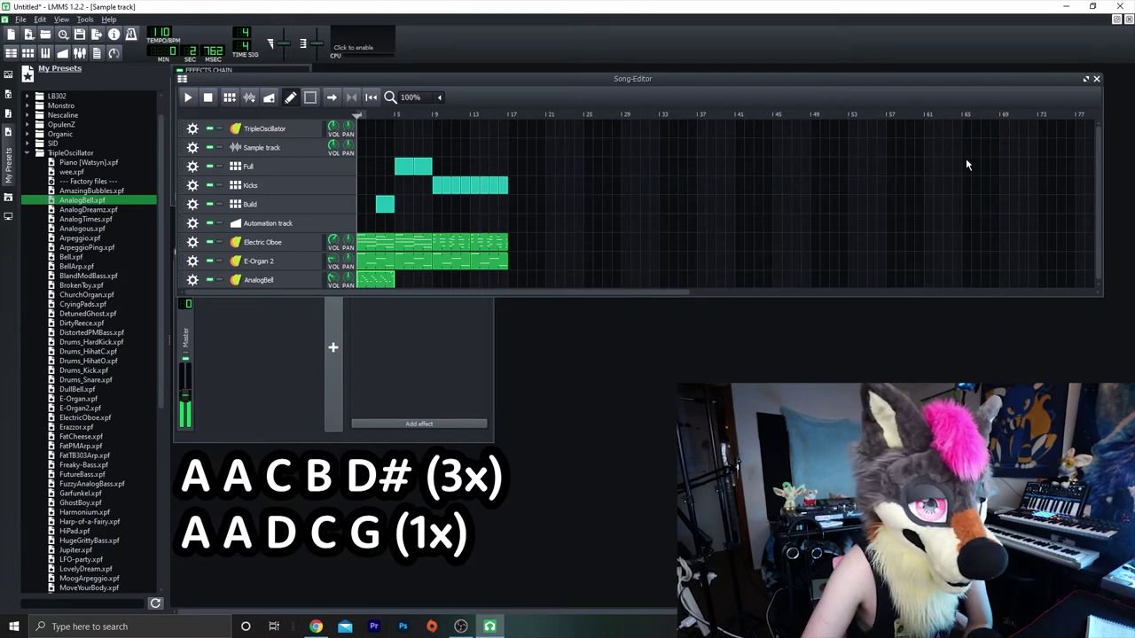
pyautogui.moveTo(372, 282); pyautogui.dragTo(444, 283)
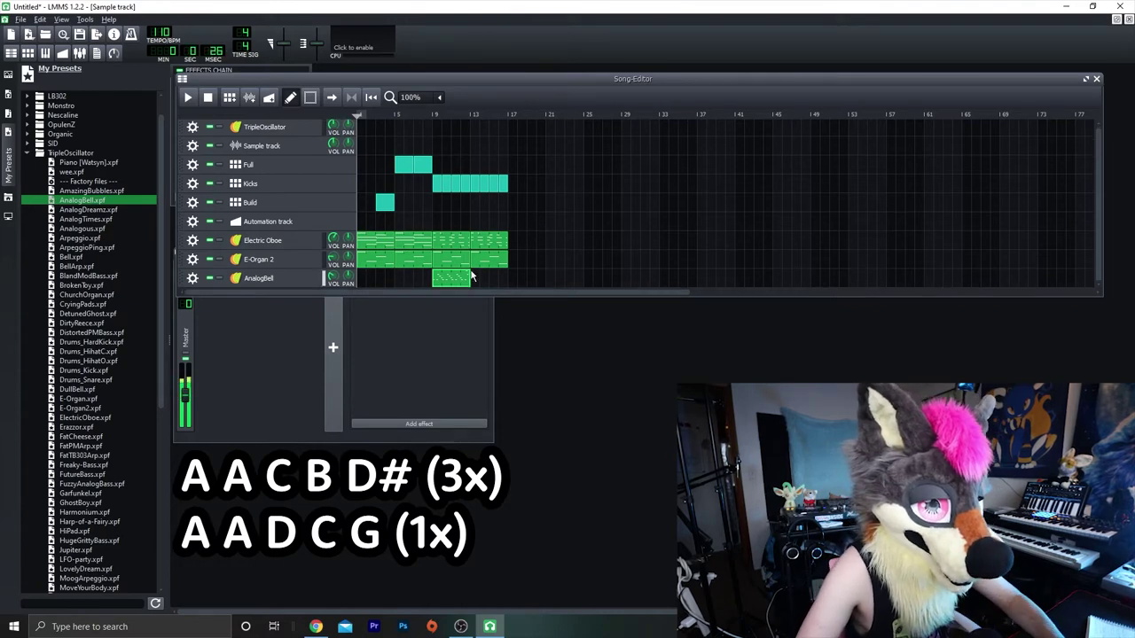
pyautogui.doubleClick(451, 278)
pyautogui.moveTo(938, 267); pyautogui.dragTo(949, 266)
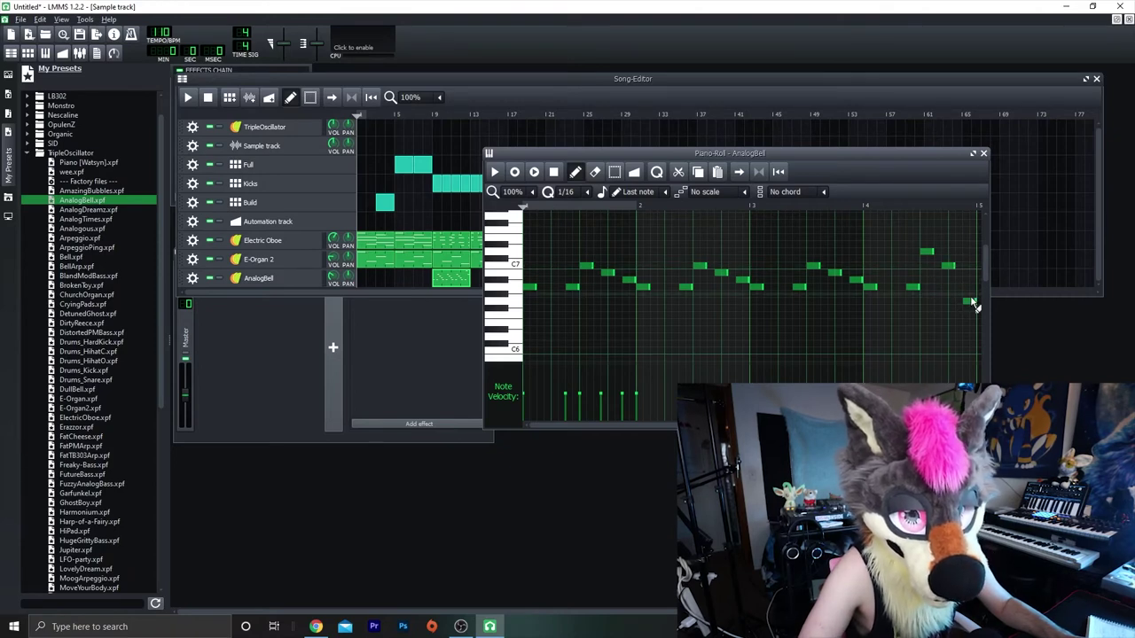
pyautogui.press('space')
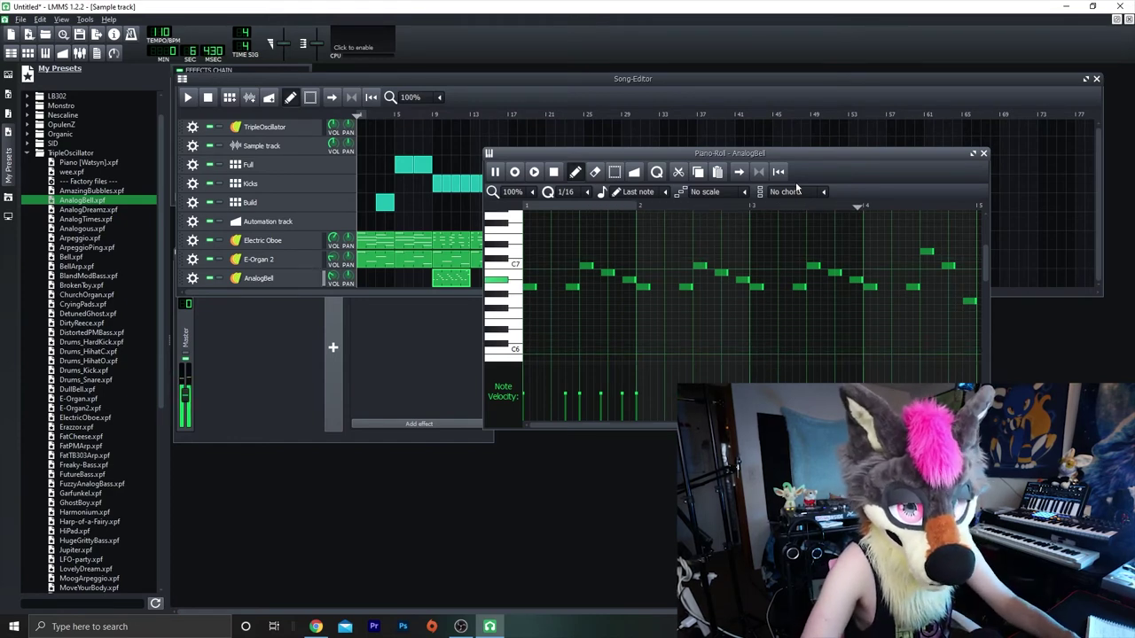
# - Duplicate the AnalogBell clip right after itself so the melody runs through bar 16
pyautogui.click(983, 153)
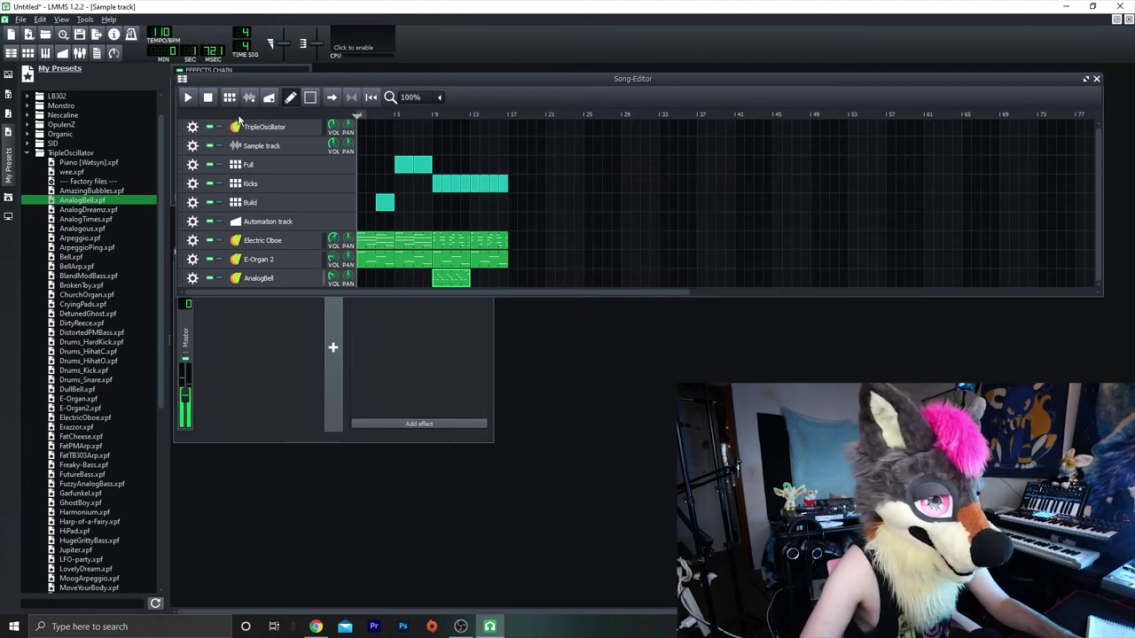
pyautogui.click(207, 98)
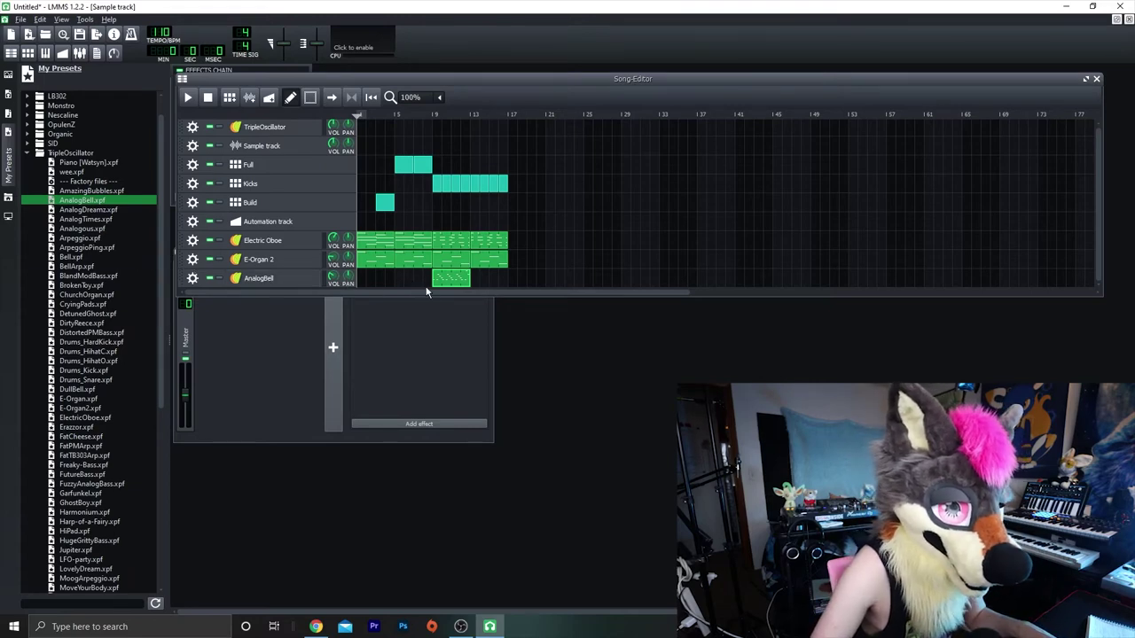
pyautogui.moveTo(441, 278); pyautogui.dragTo(474, 282)
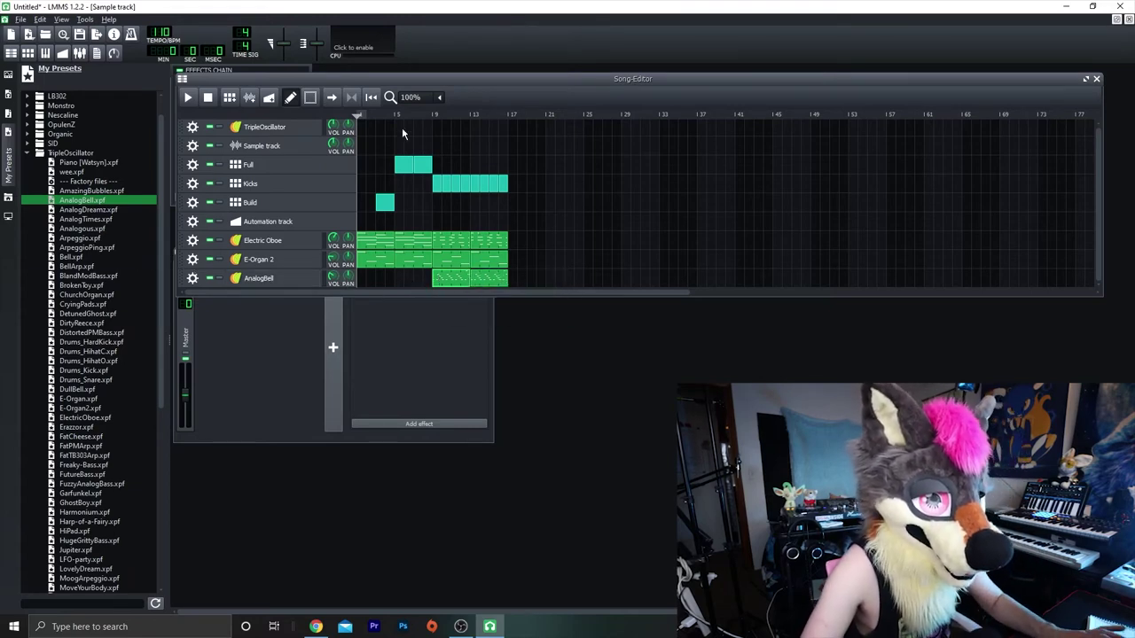
# - Add a Full beat clip at bar 13 and a Build clip at bar 11, and move the Sample track below Build
pyautogui.press('space')
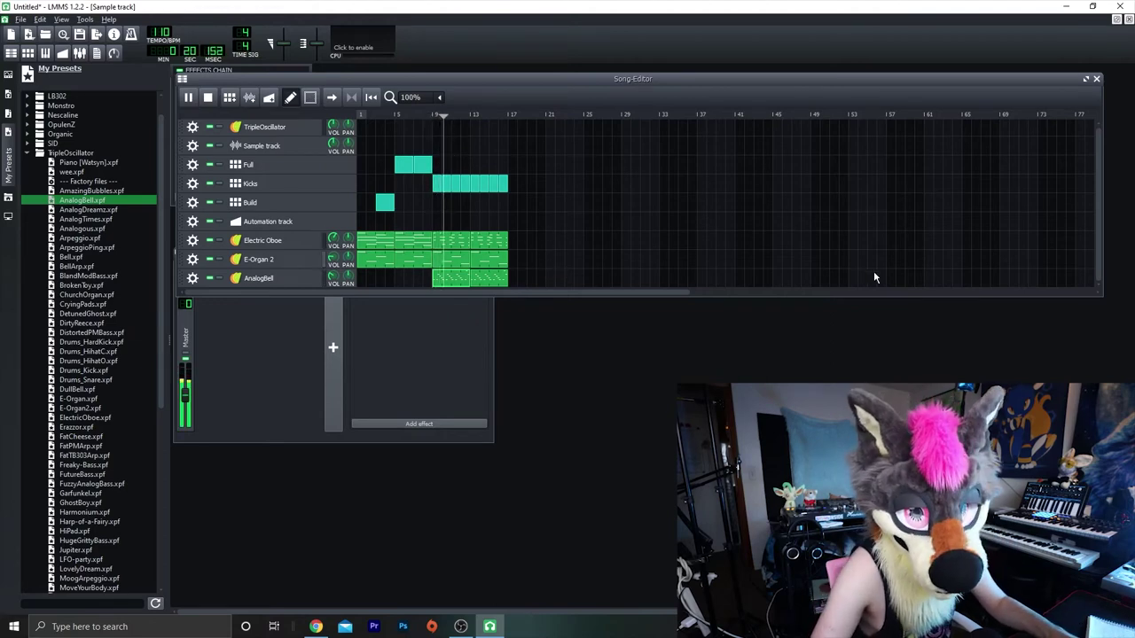
pyautogui.moveTo(890, 295); pyautogui.dragTo(888, 336)
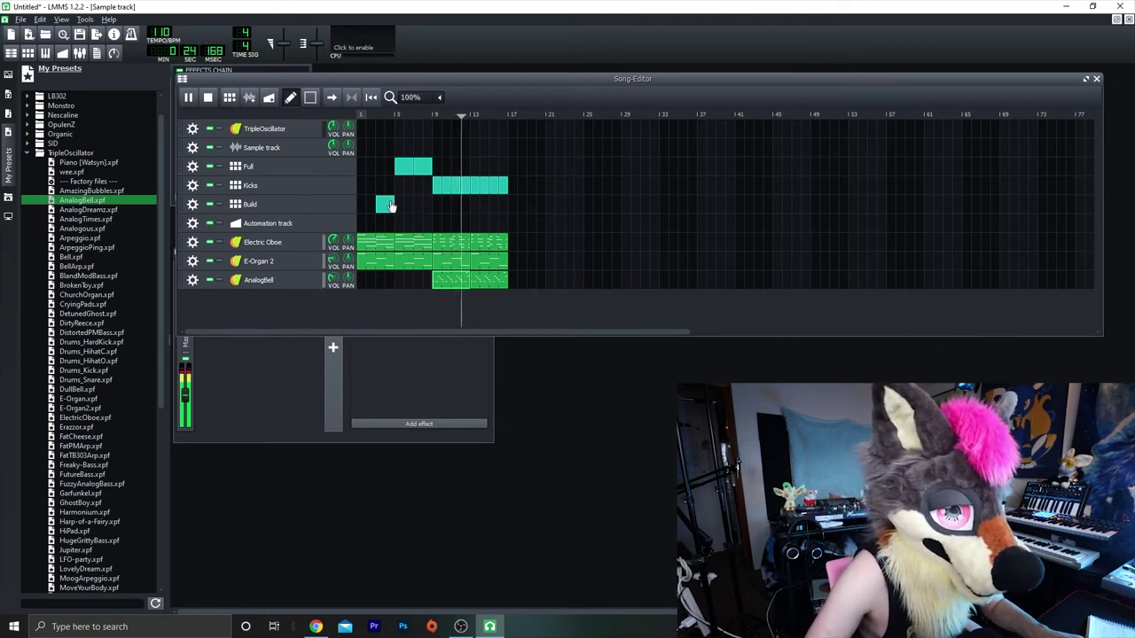
pyautogui.click(489, 168)
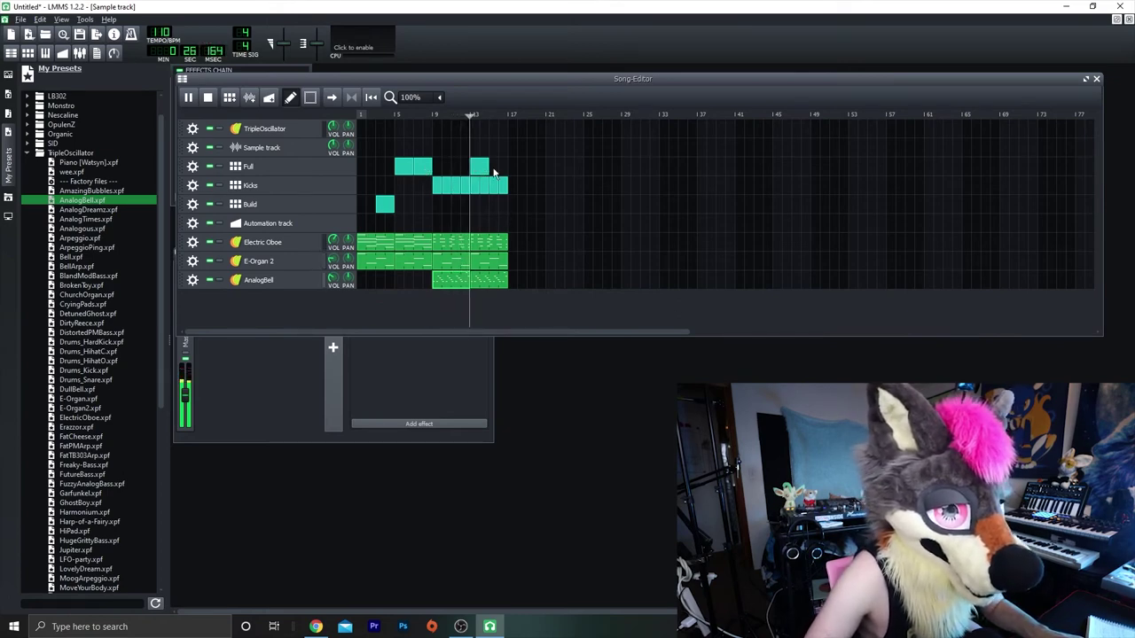
pyautogui.moveTo(385, 204); pyautogui.dragTo(458, 204)
pyautogui.hotkey('ctrl', 'z')
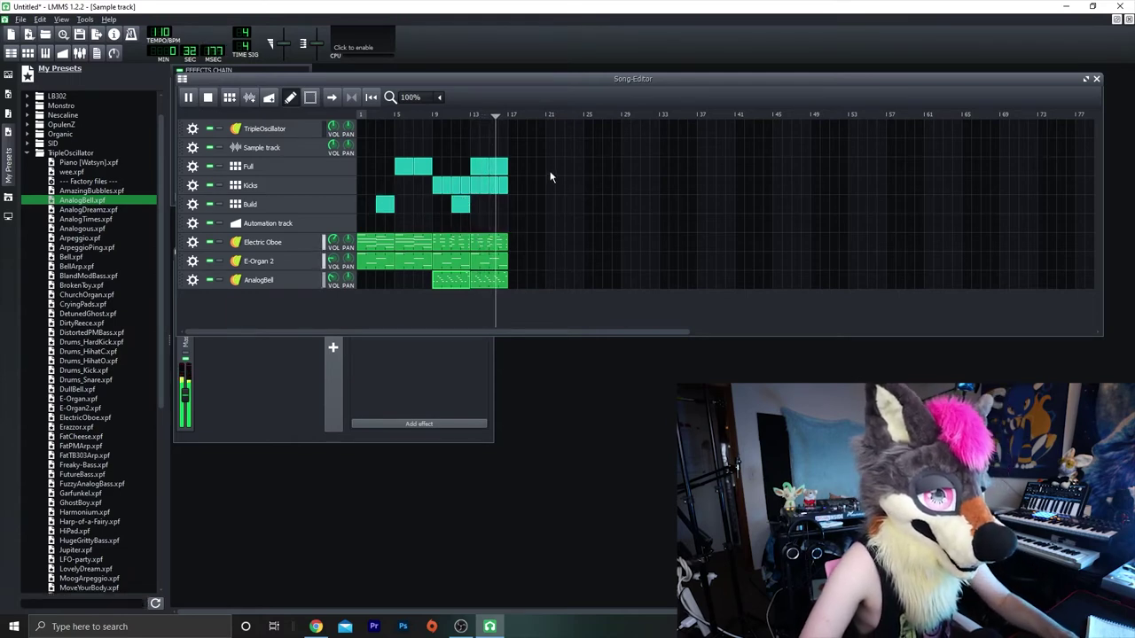
pyautogui.moveTo(276, 148); pyautogui.dragTo(276, 204)
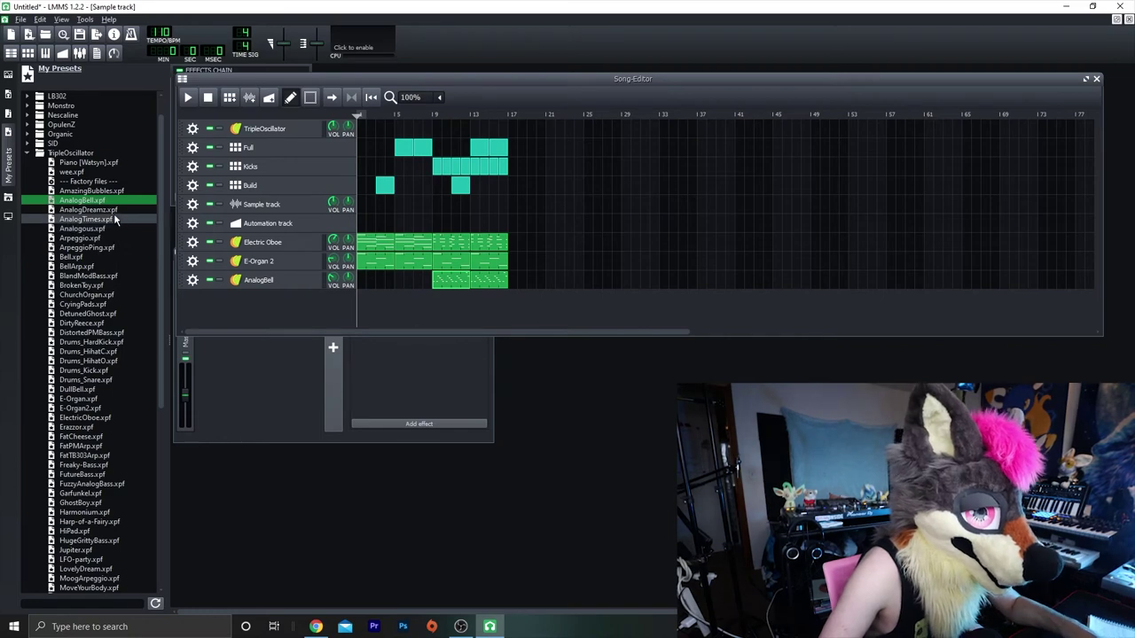
# - Add a DetunedGhost track, copy the bell clip onto it at bar 1, and open its notes
pyautogui.click(106, 315)
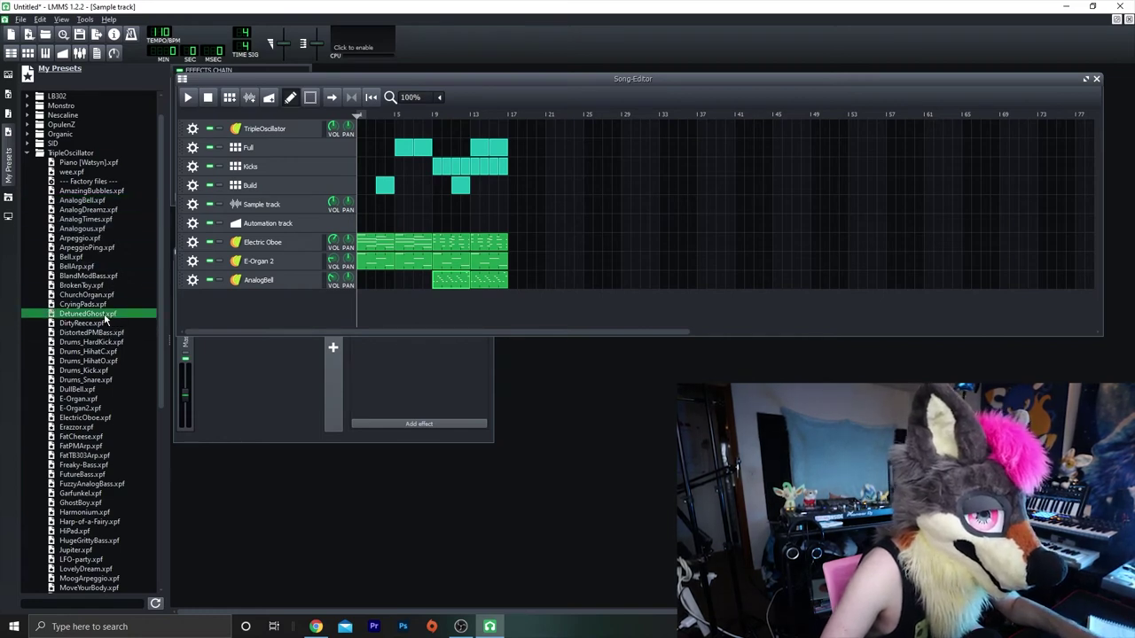
pyautogui.moveTo(101, 316); pyautogui.dragTo(304, 309)
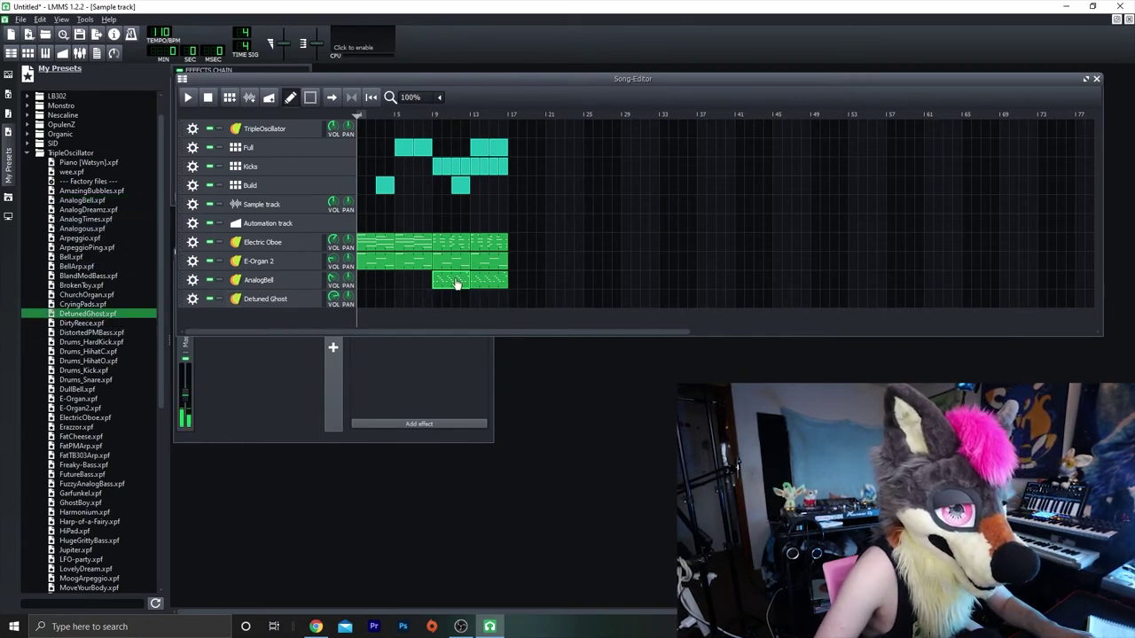
pyautogui.moveTo(440, 282); pyautogui.dragTo(368, 305)
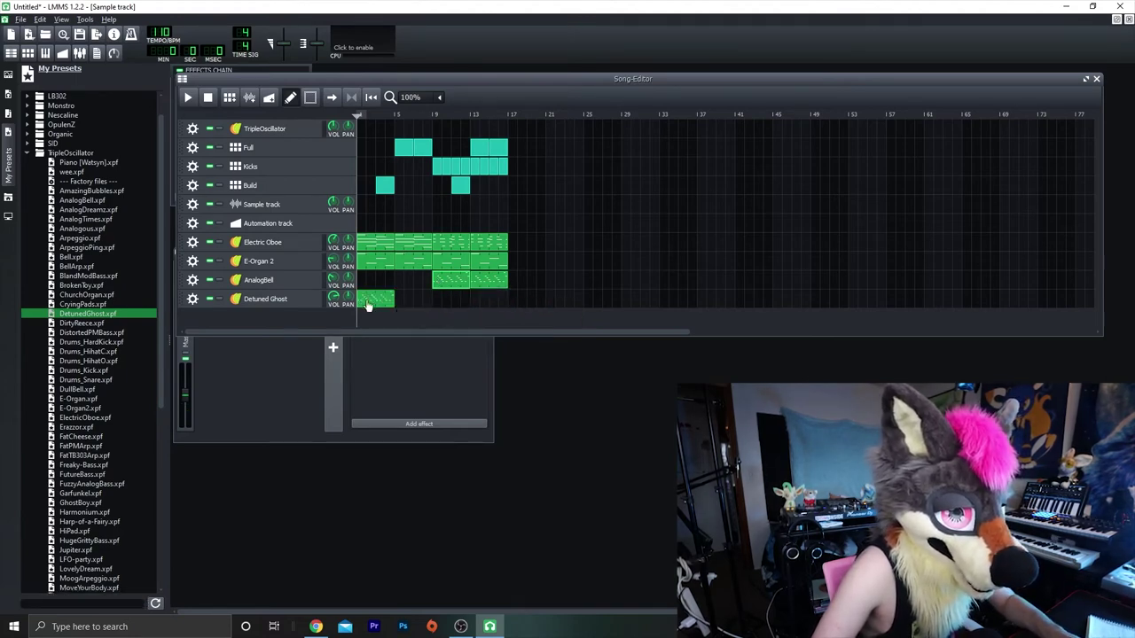
pyautogui.doubleClick(373, 300)
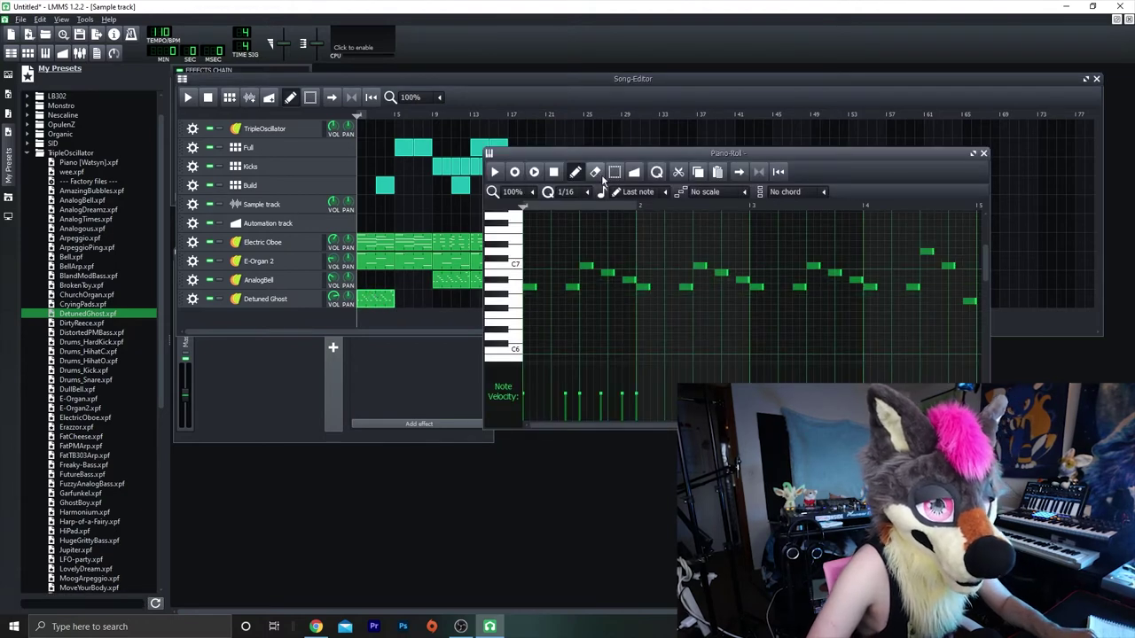
# - Select all the Detuned Ghost notes and lower them in pitch with repeated Down presses
pyautogui.click(614, 171)
pyautogui.hotkey('ctrl', 'a')
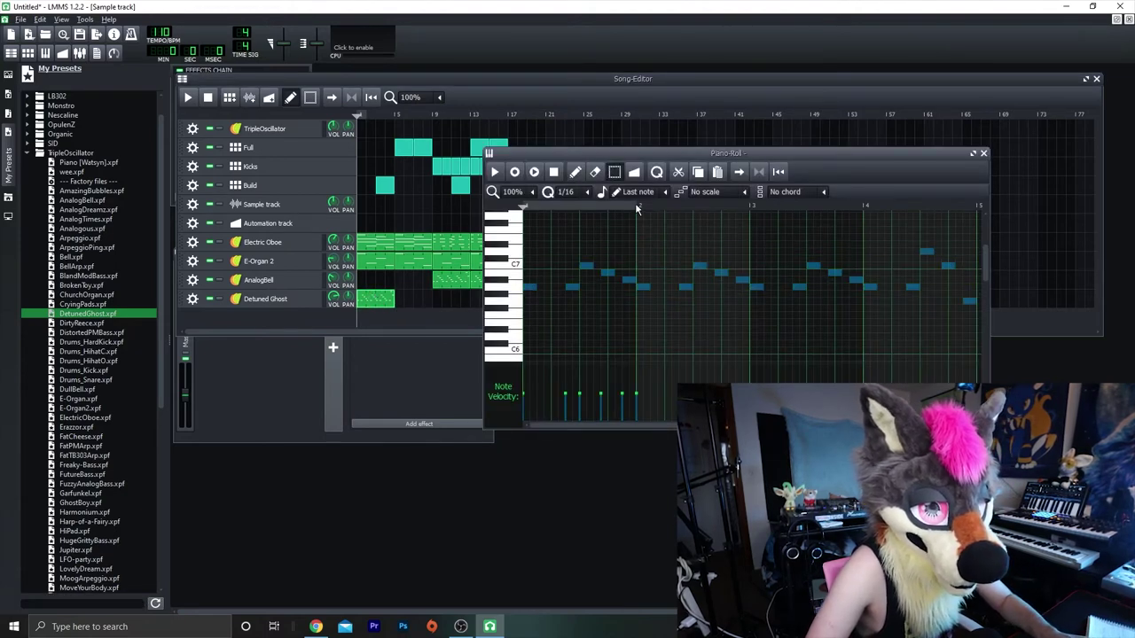
pyautogui.click(647, 235)
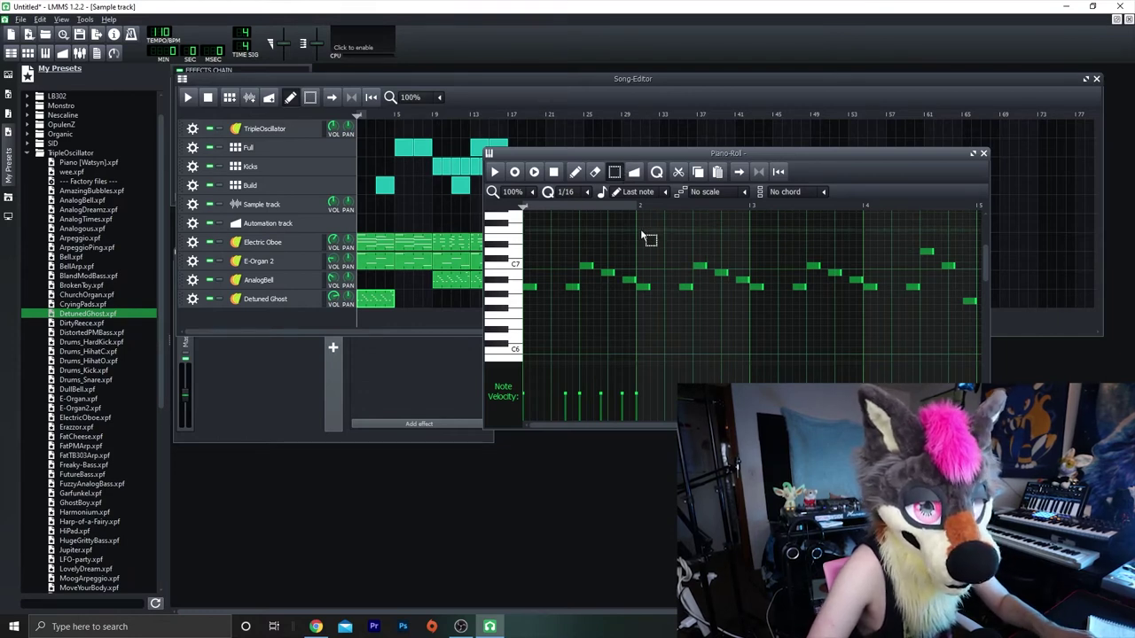
pyautogui.hotkey('ctrl', 'a')
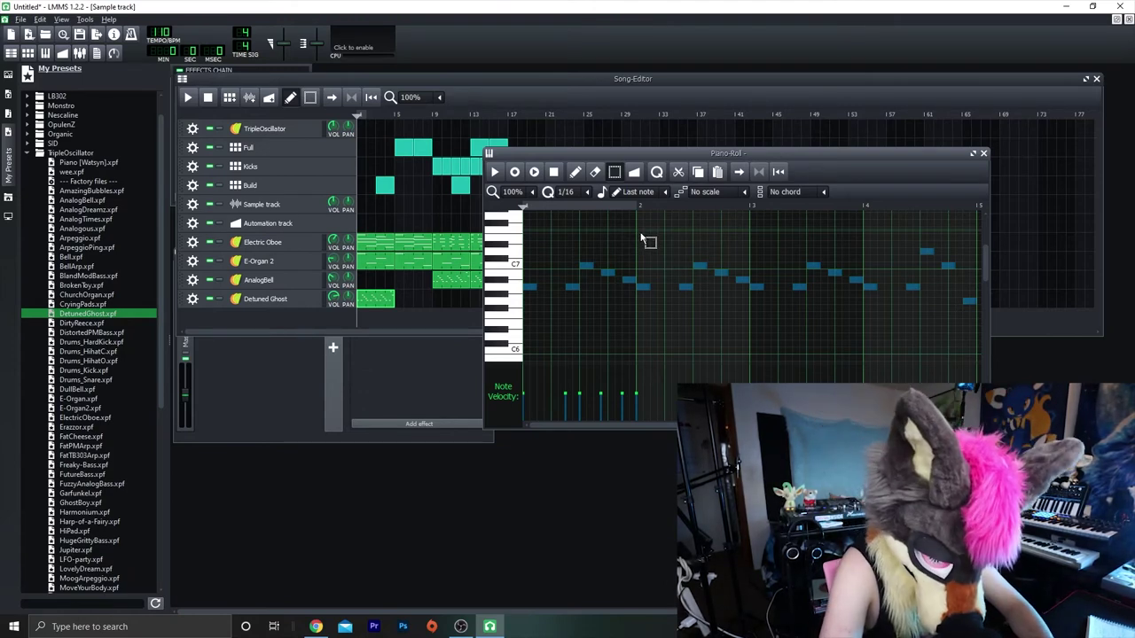
pyautogui.press('Down')
pyautogui.press('Down')
pyautogui.press('Down')
pyautogui.press('Down')
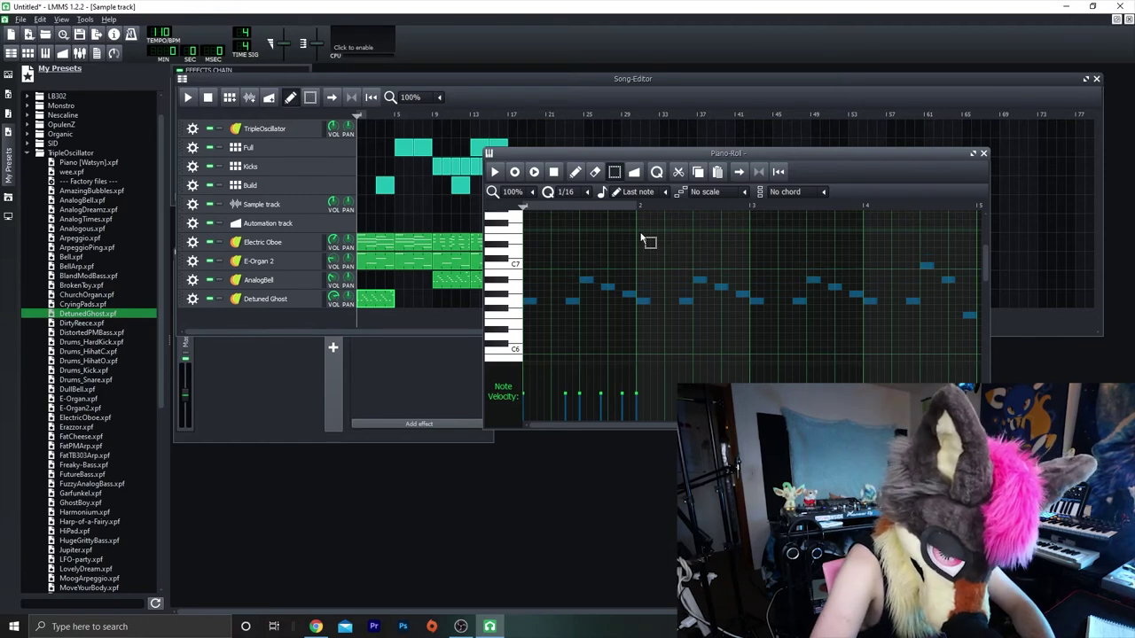
pyautogui.press('Down')
pyautogui.press('Down')
pyautogui.press('Down')
pyautogui.press('Down')
pyautogui.press('Down')
pyautogui.press('Down')
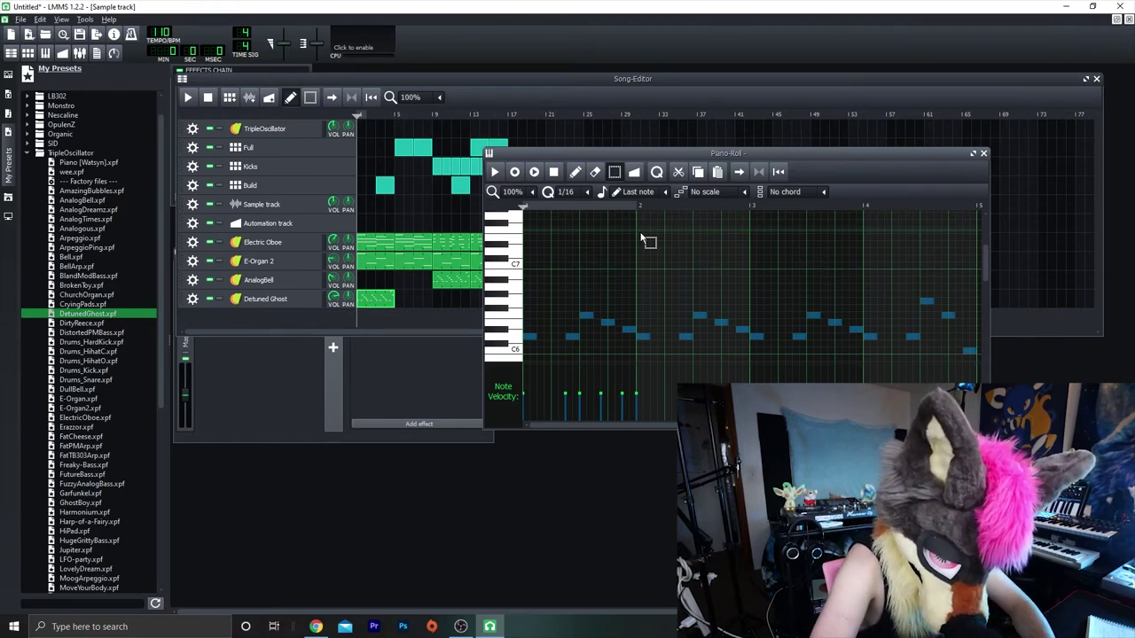
pyautogui.press('Down')
pyautogui.press('Down')
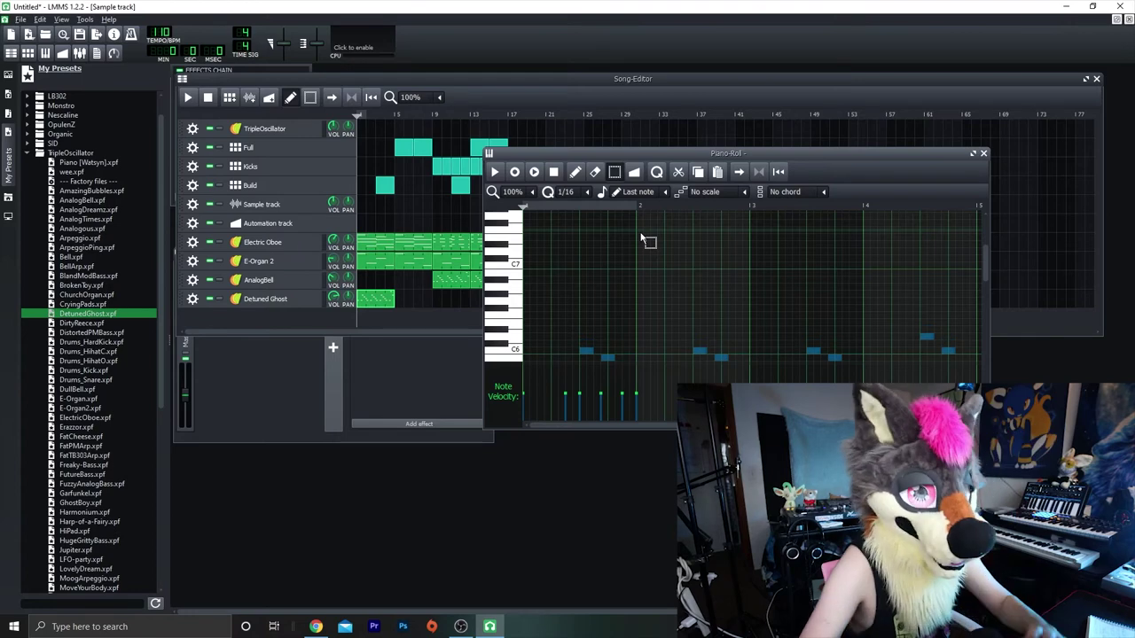
pyautogui.scroll(-4, 656, 248)
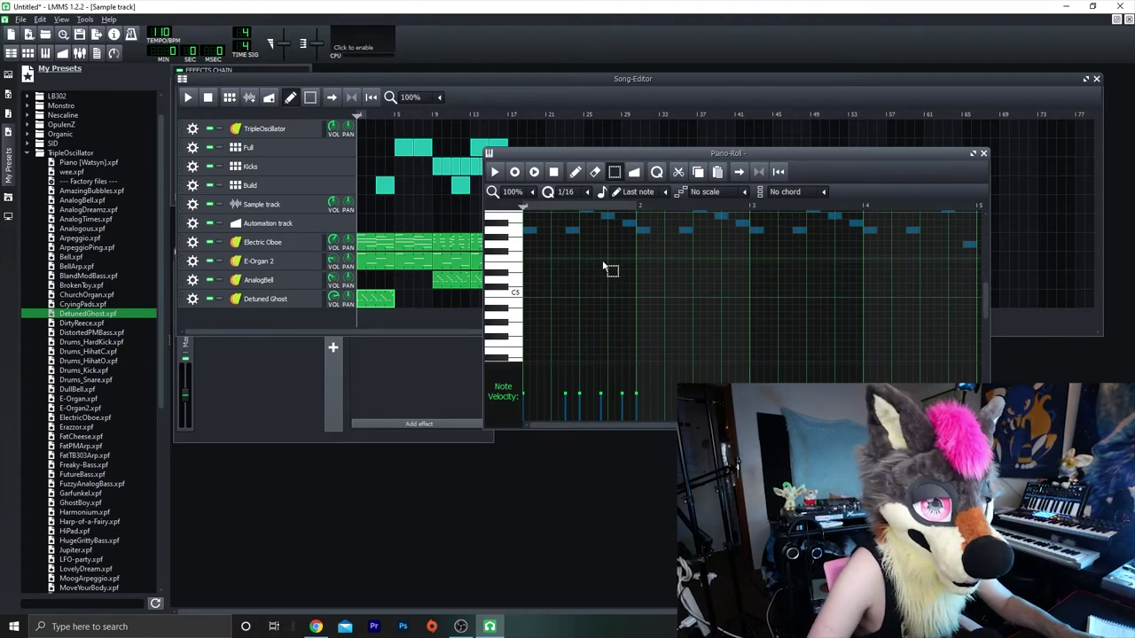
pyautogui.scroll(2, 608, 241)
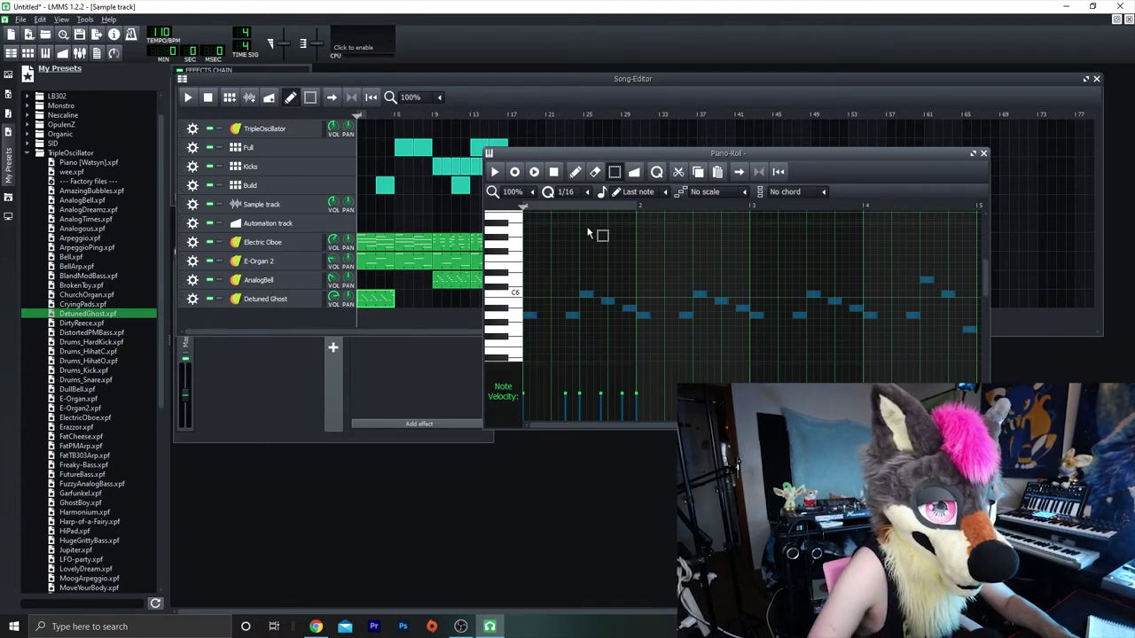
# - Play back the lowered melody, undoing an accidental delete of all its notes
pyautogui.click(583, 239)
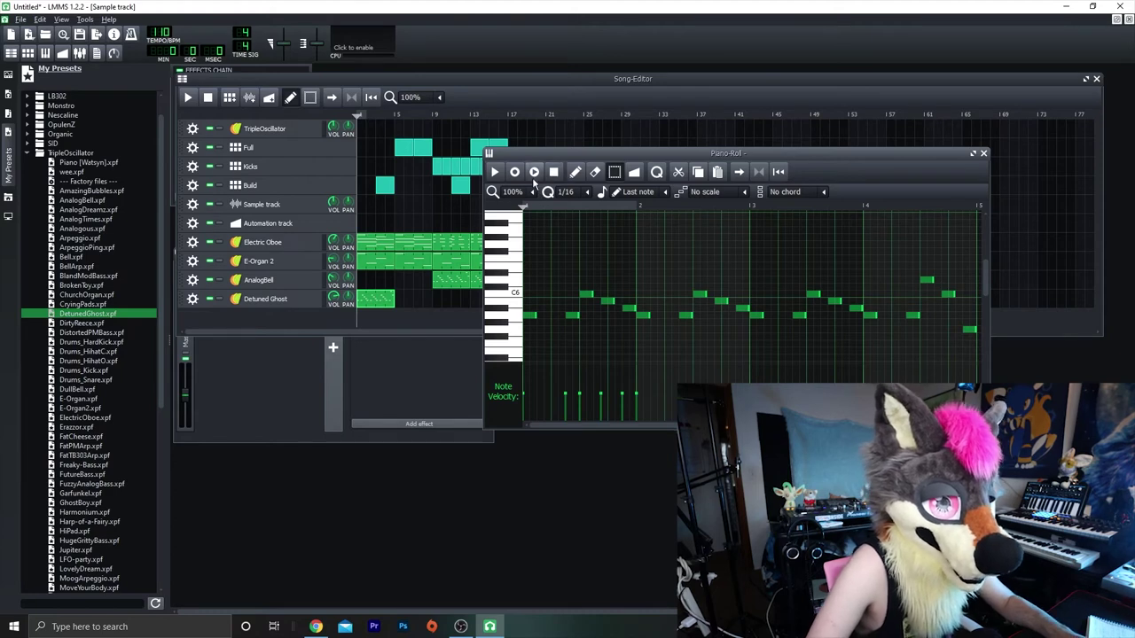
pyautogui.click(497, 172)
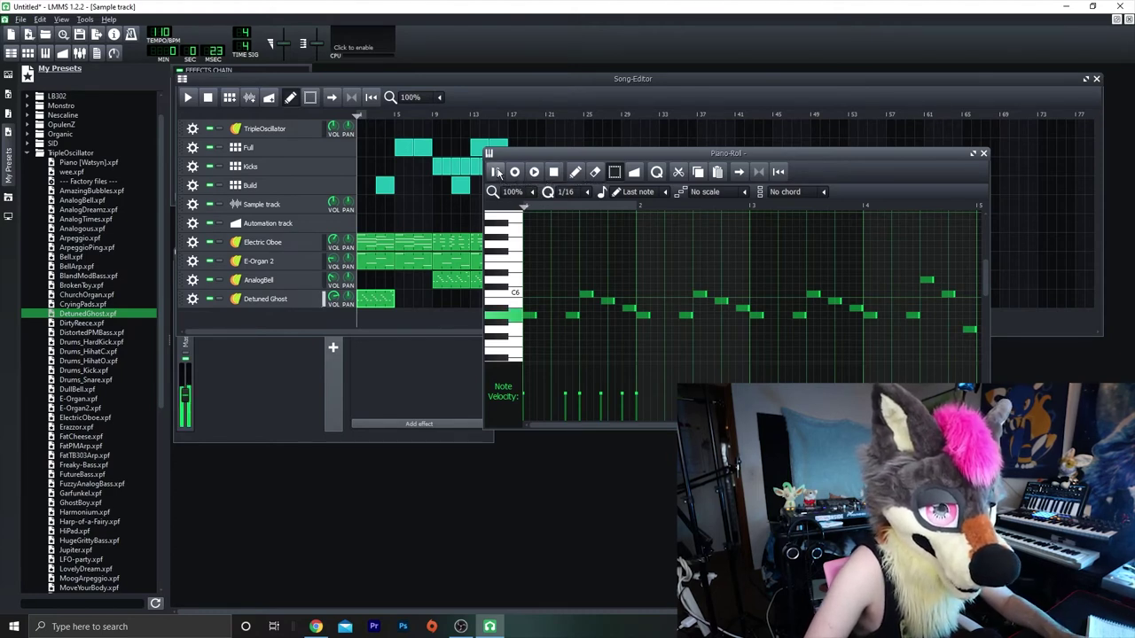
pyautogui.click(554, 172)
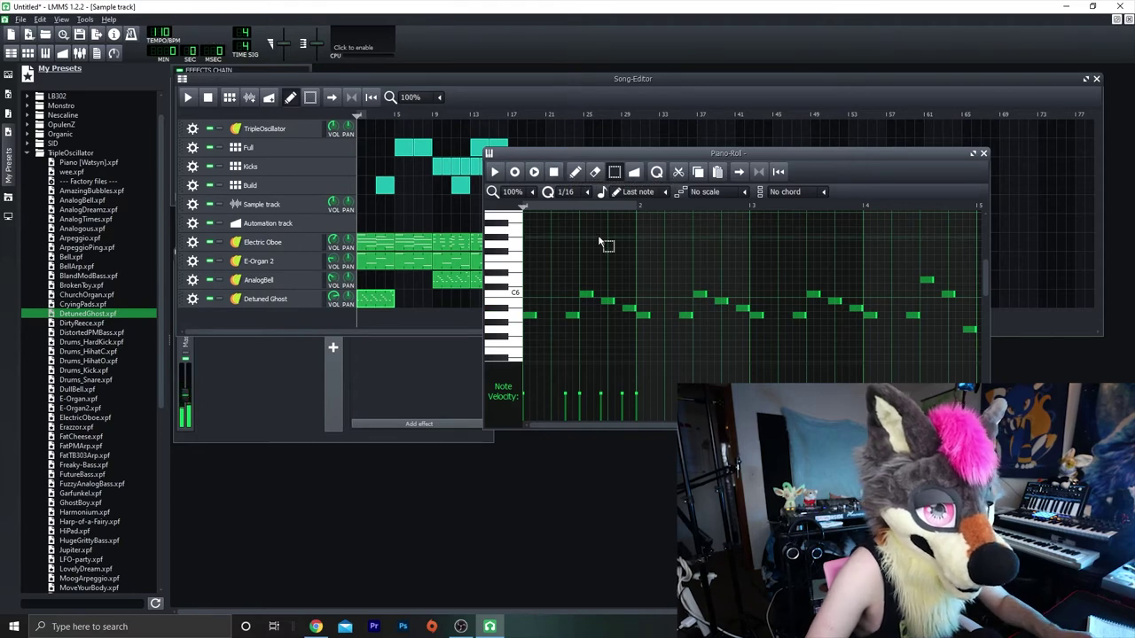
pyautogui.hotkey('ctrl', 'a')
pyautogui.press('Delete')
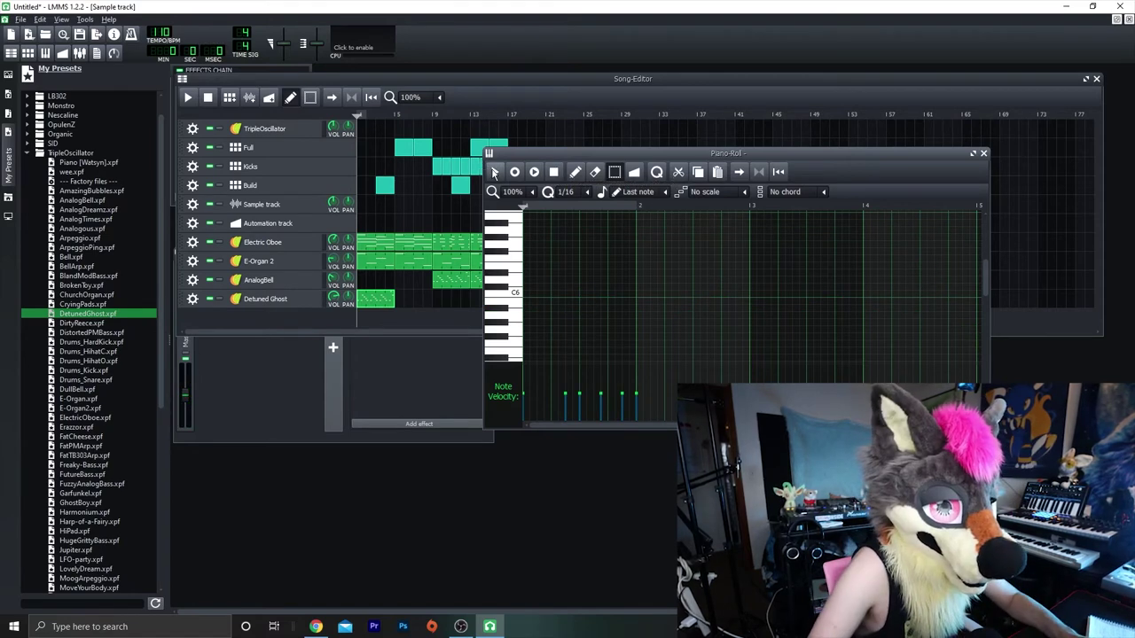
pyautogui.hotkey('ctrl', 'z')
pyautogui.press('space')
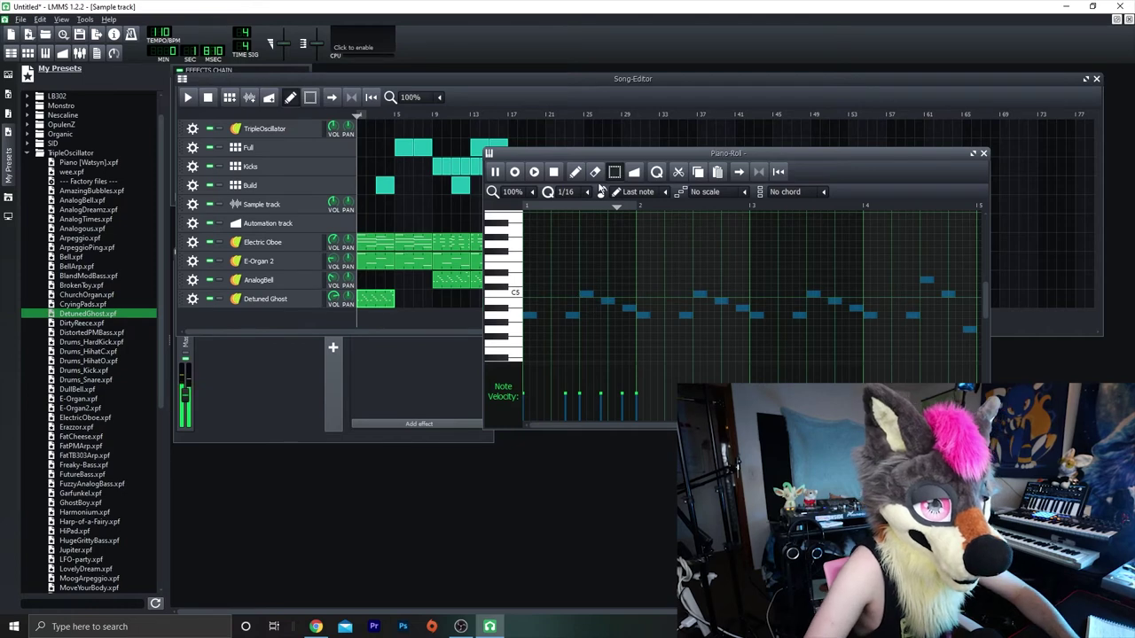
# - Move the Detuned Ghost clip to bar 5 and repeat it through bar 16 while the song plays
pyautogui.click(982, 154)
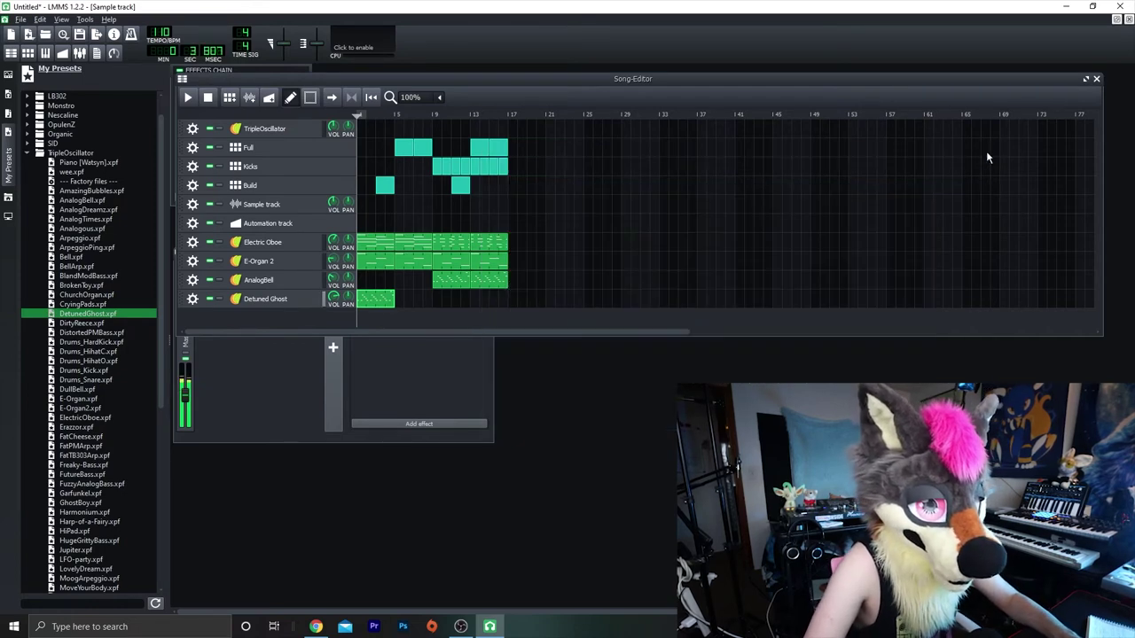
pyautogui.click(209, 97)
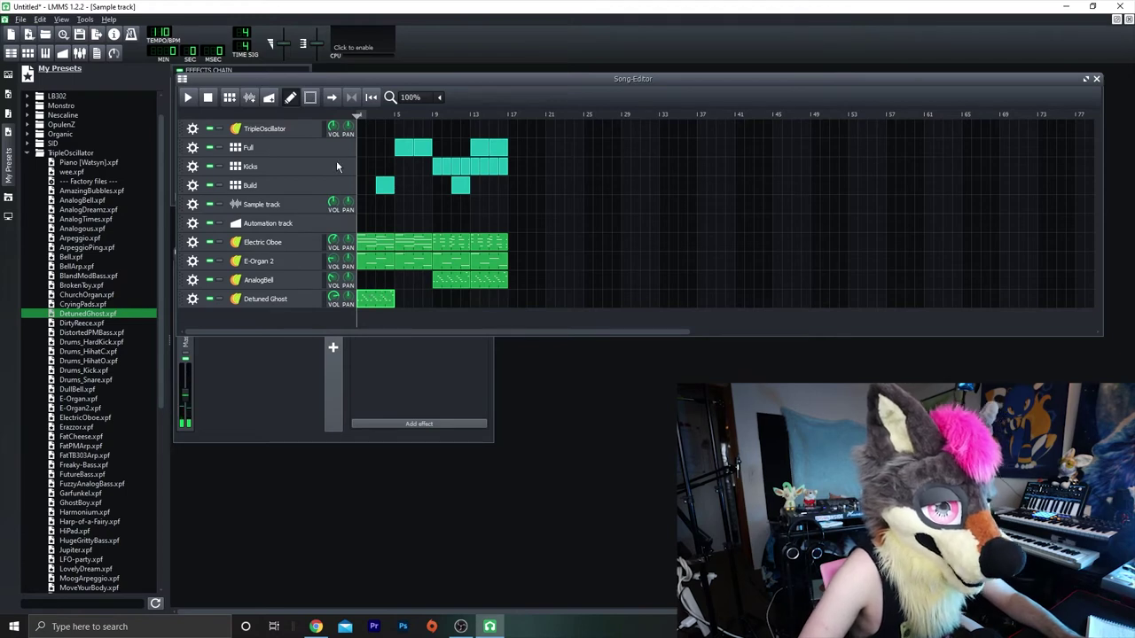
pyautogui.click(190, 97)
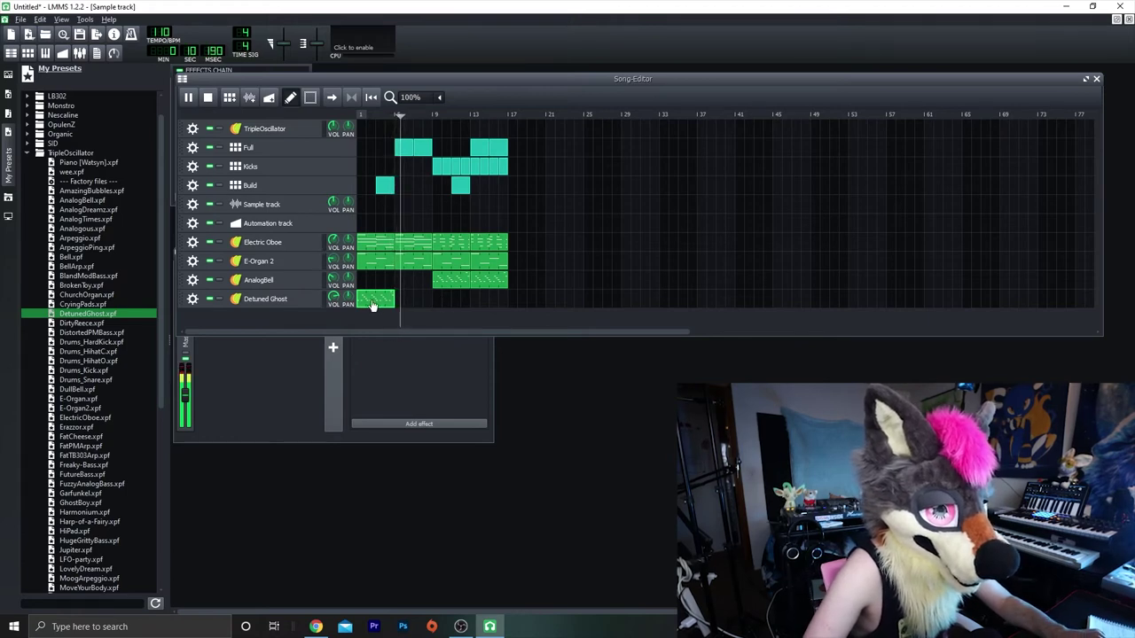
pyautogui.moveTo(372, 304); pyautogui.dragTo(406, 304)
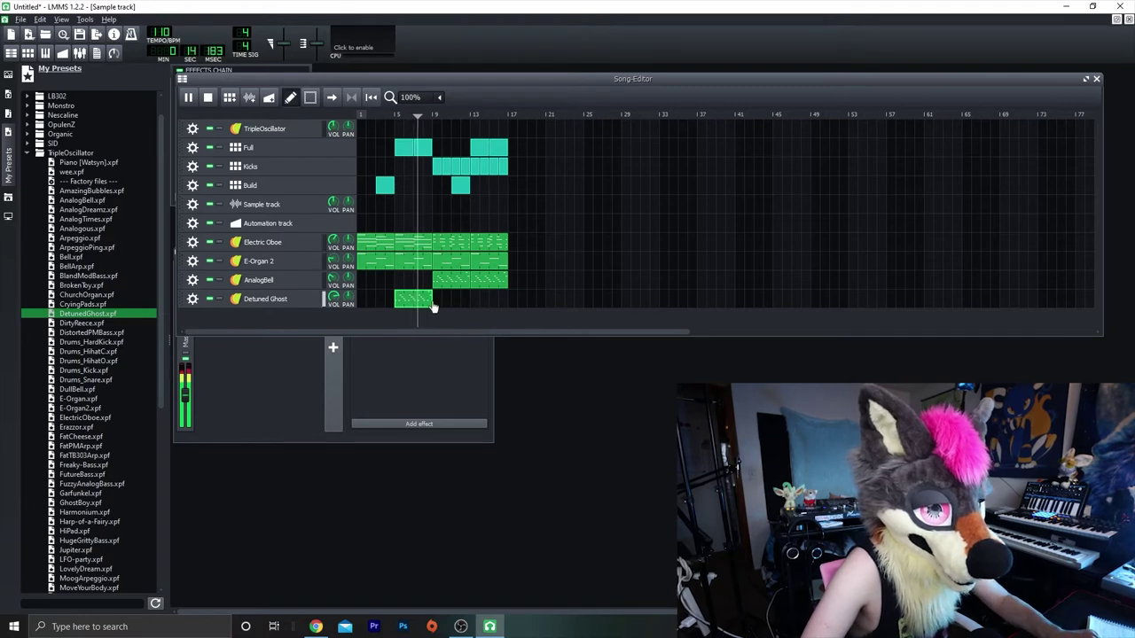
pyautogui.moveTo(418, 301); pyautogui.dragTo(478, 299)
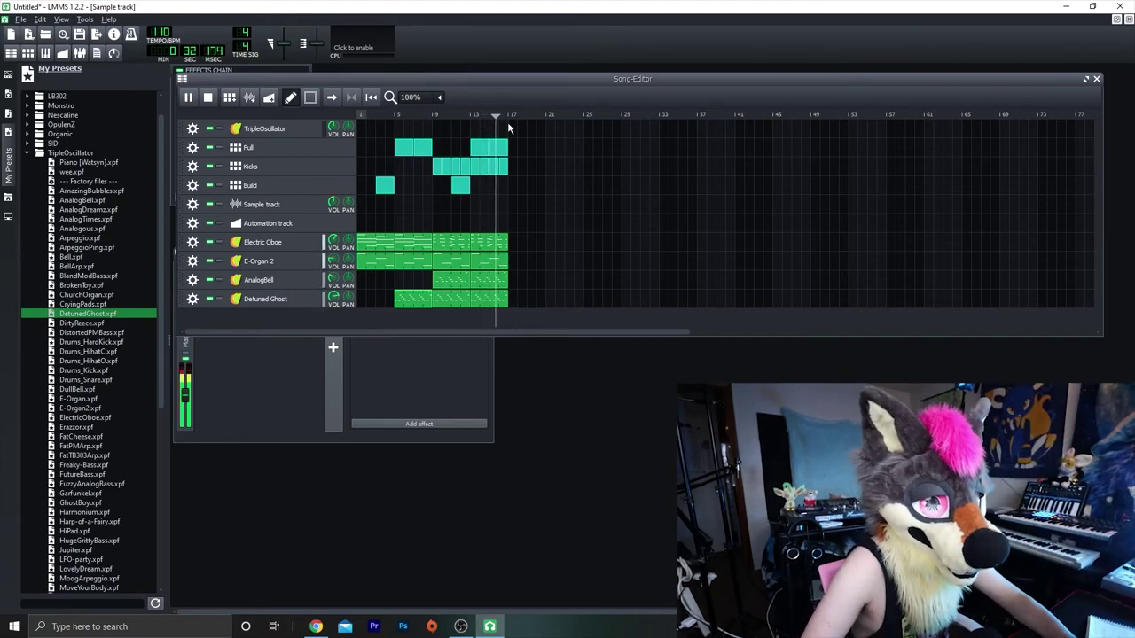
pyautogui.click(210, 97)
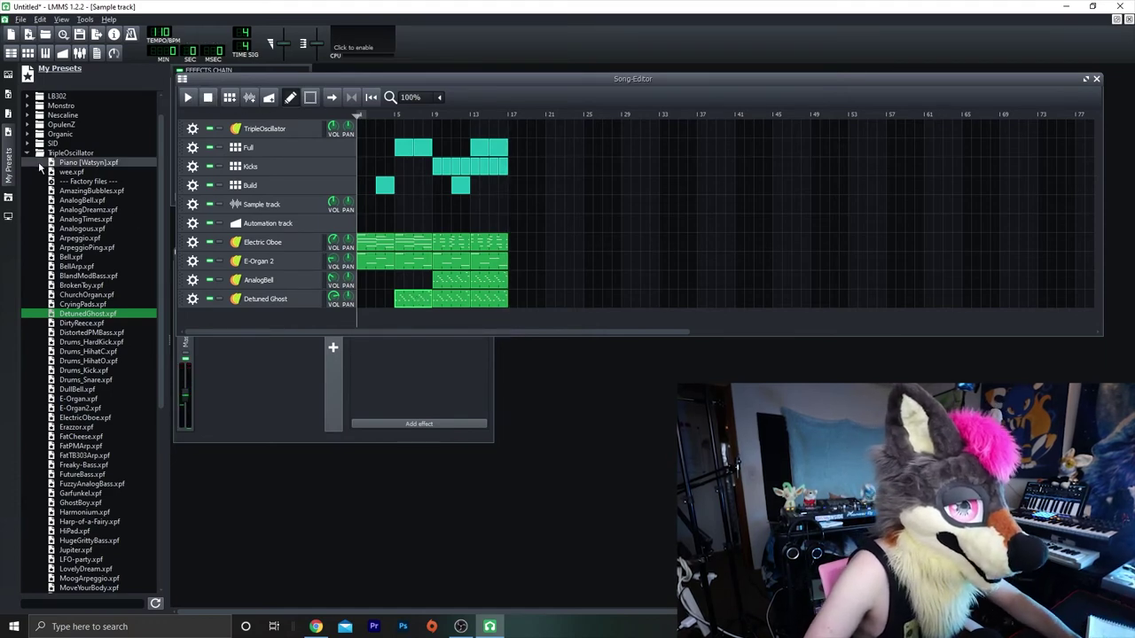
# - Browse the sample library to the effects folder, collapsing the preset and drums folders
pyautogui.click(71, 152)
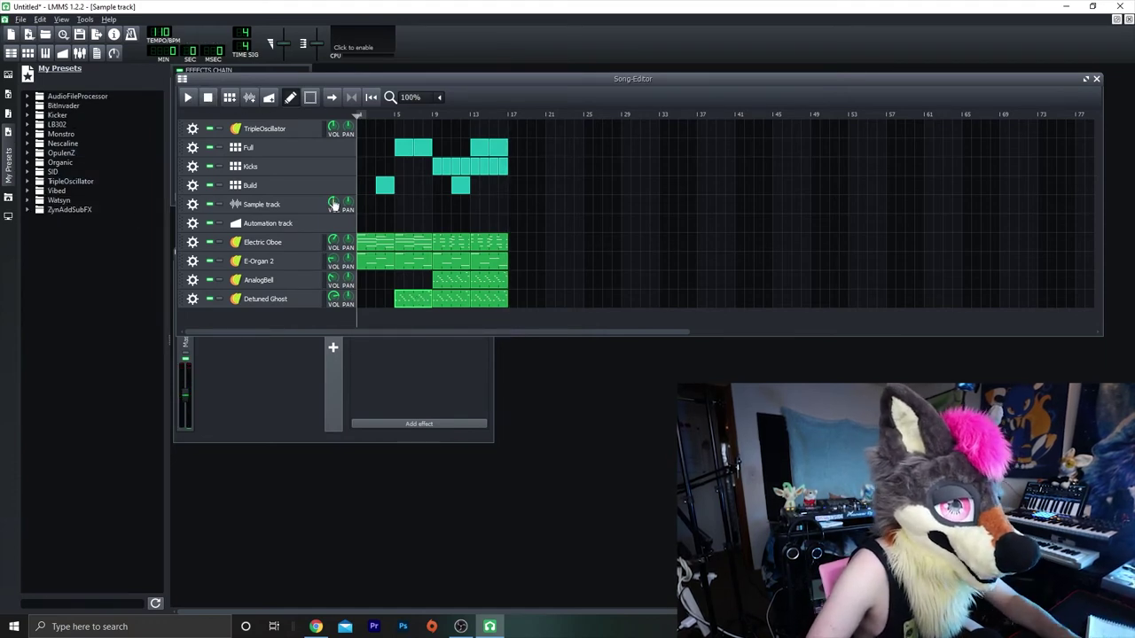
pyautogui.click(9, 124)
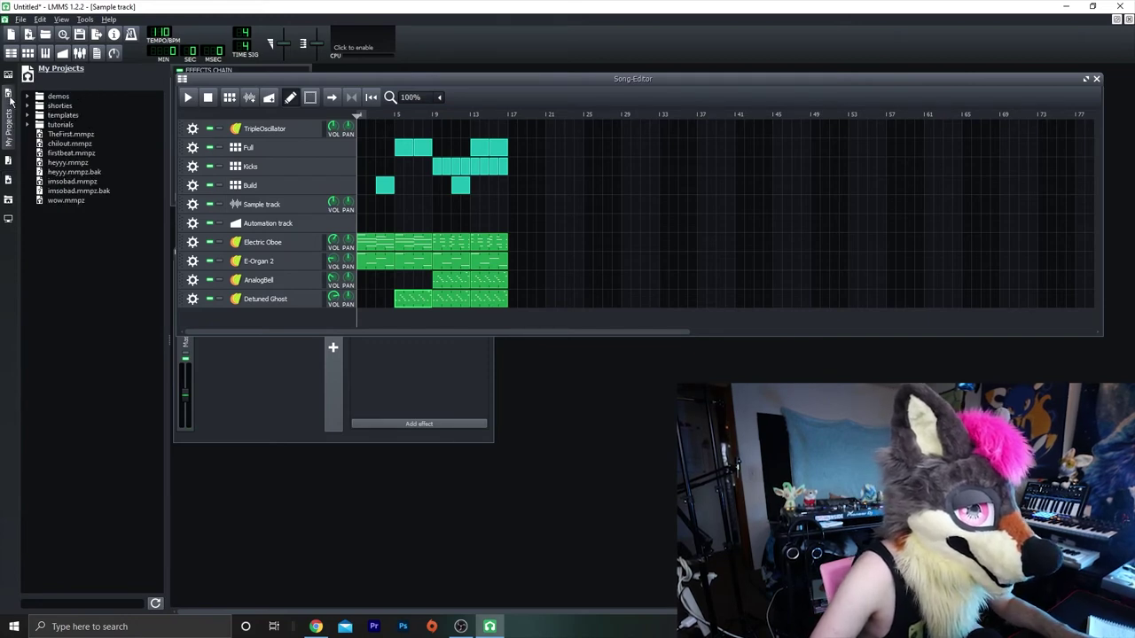
pyautogui.click(10, 162)
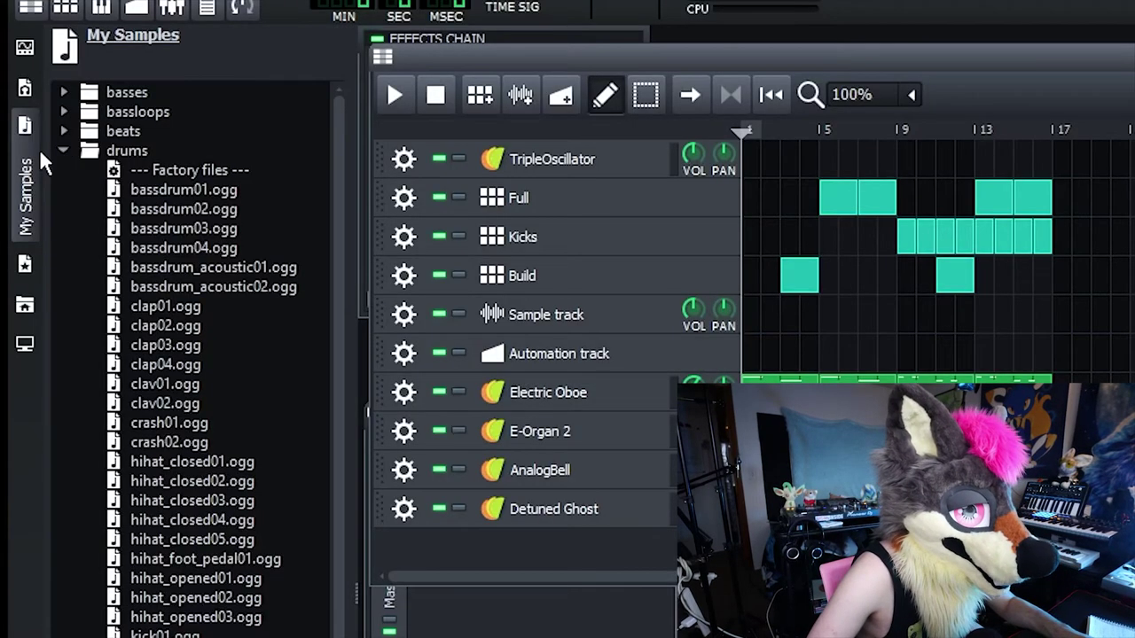
pyautogui.click(68, 151)
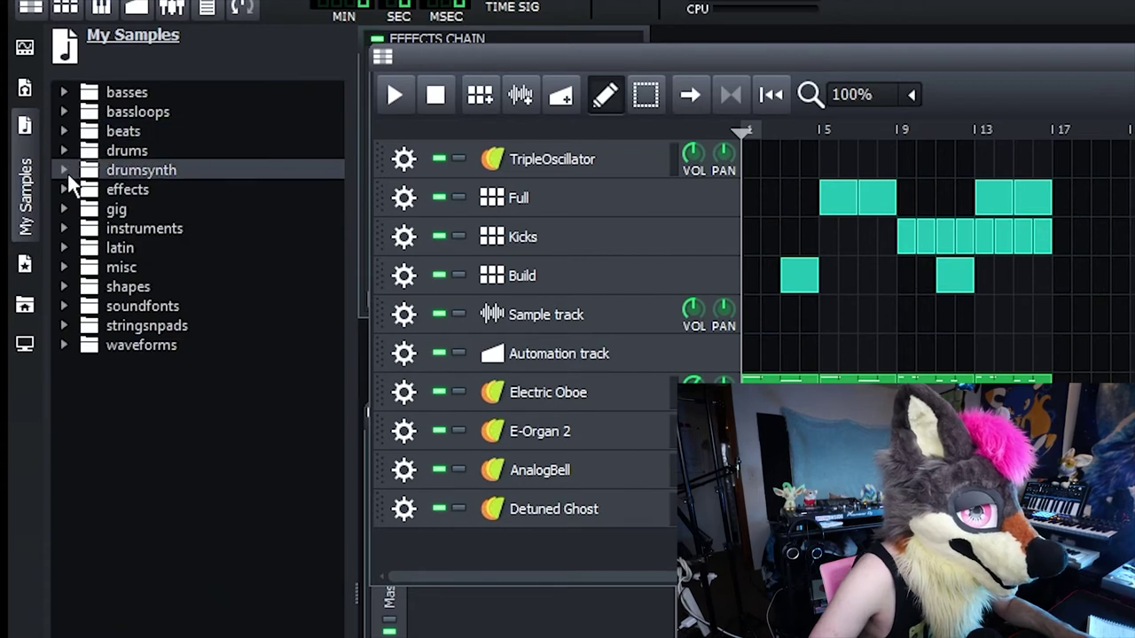
pyautogui.click(70, 190)
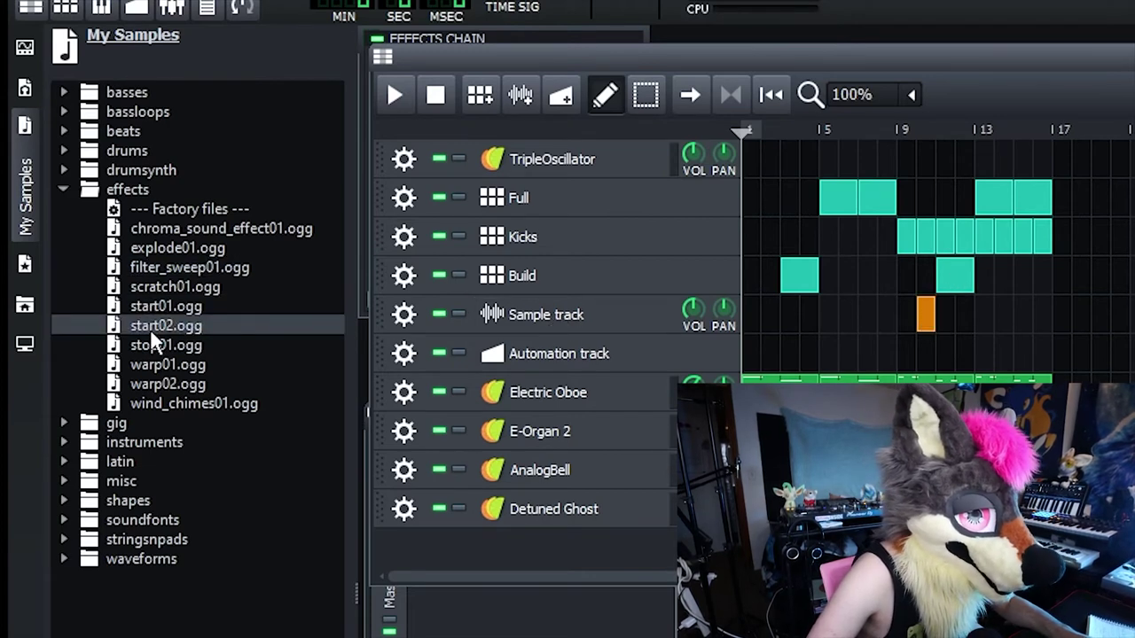
# - Place start01.ogg on the Sample track at bar 5, audition it, and lengthen the clip slightly
pyautogui.moveTo(137, 326); pyautogui.dragTo(938, 340)
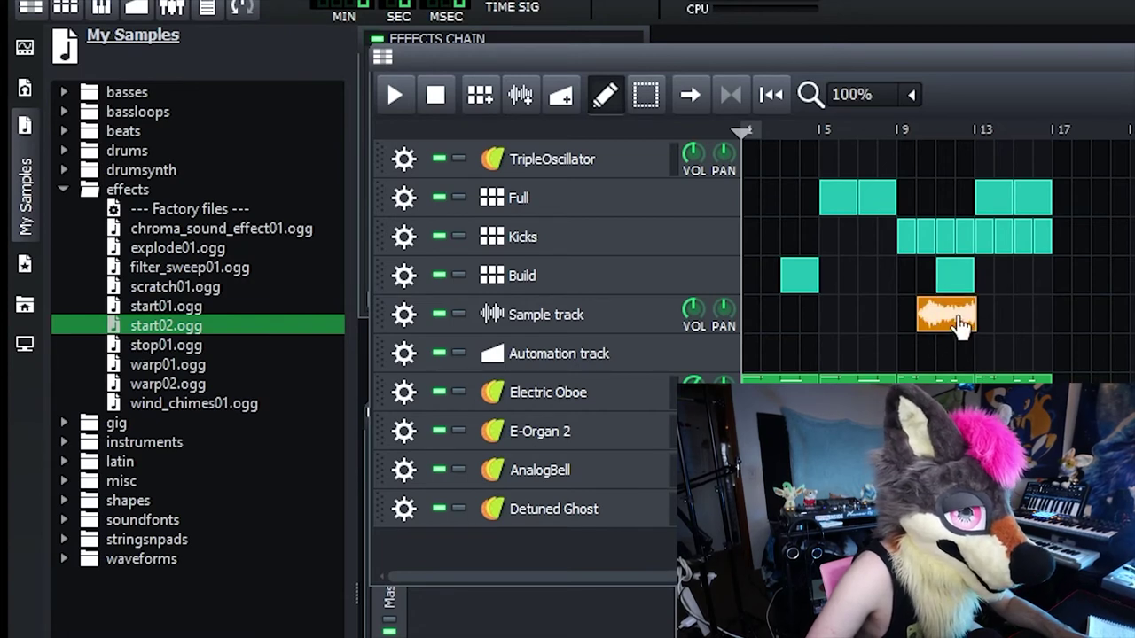
pyautogui.moveTo(168, 306); pyautogui.dragTo(850, 372)
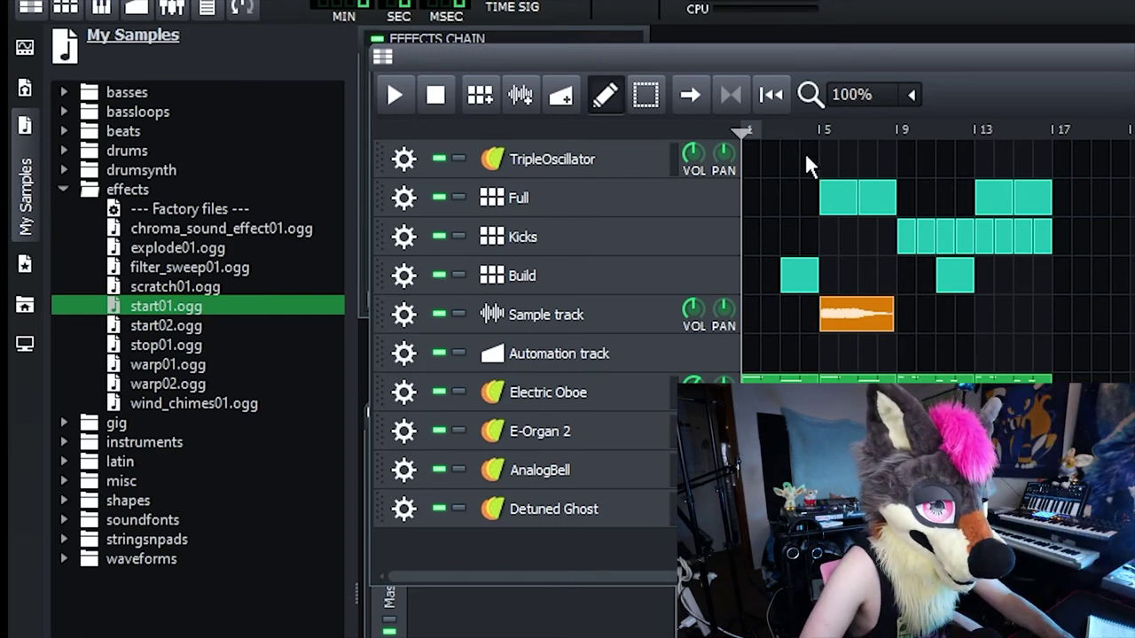
pyautogui.press('space')
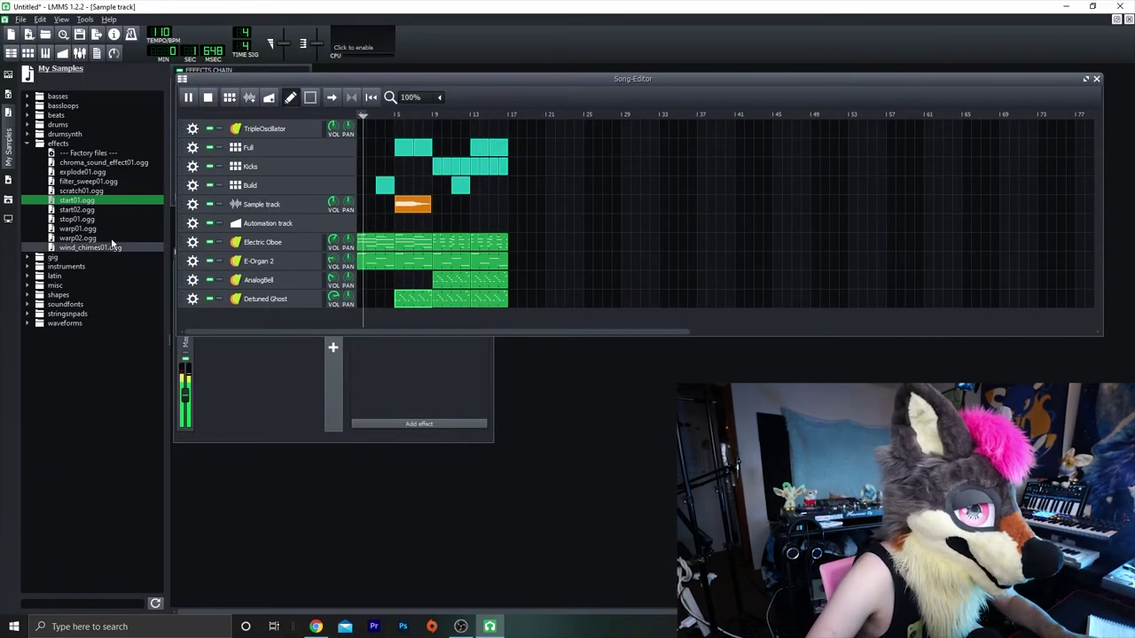
pyautogui.moveTo(433, 206); pyautogui.dragTo(440, 205)
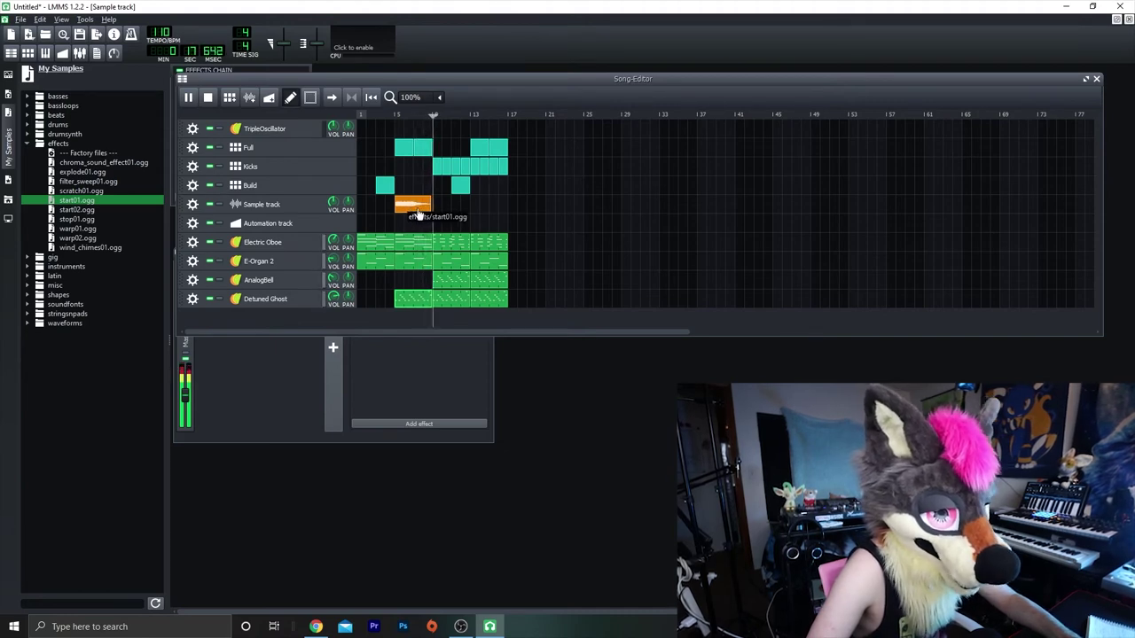
# - Stop playback, switch to the drums samples, and shift the riser clip so it ends at bar 9
pyautogui.press('space')
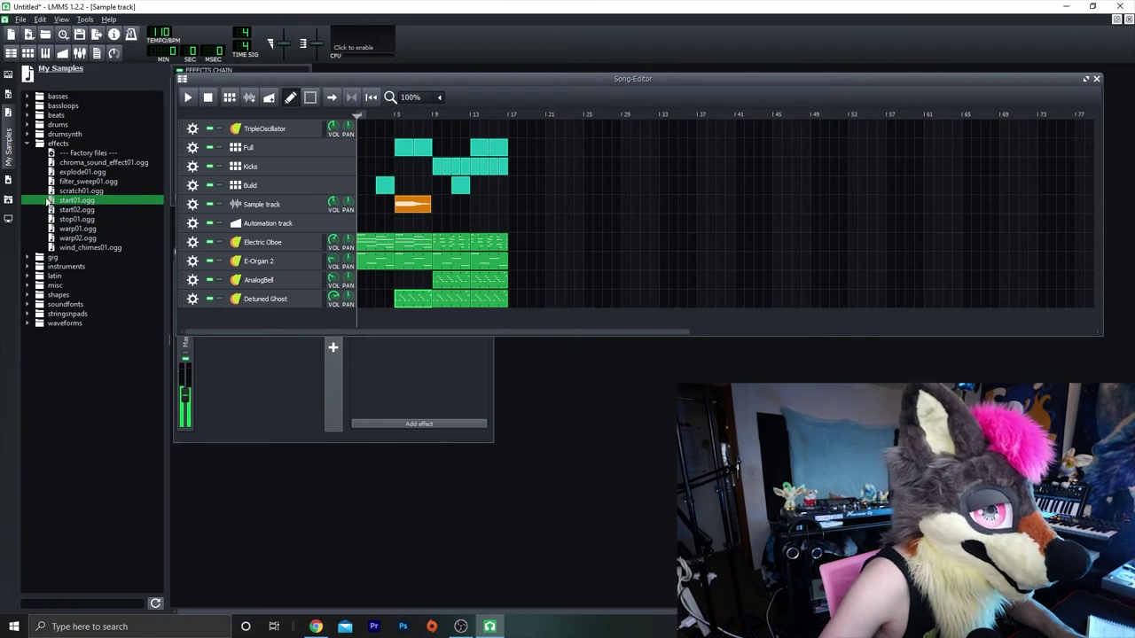
pyautogui.click(39, 143)
pyautogui.click(39, 125)
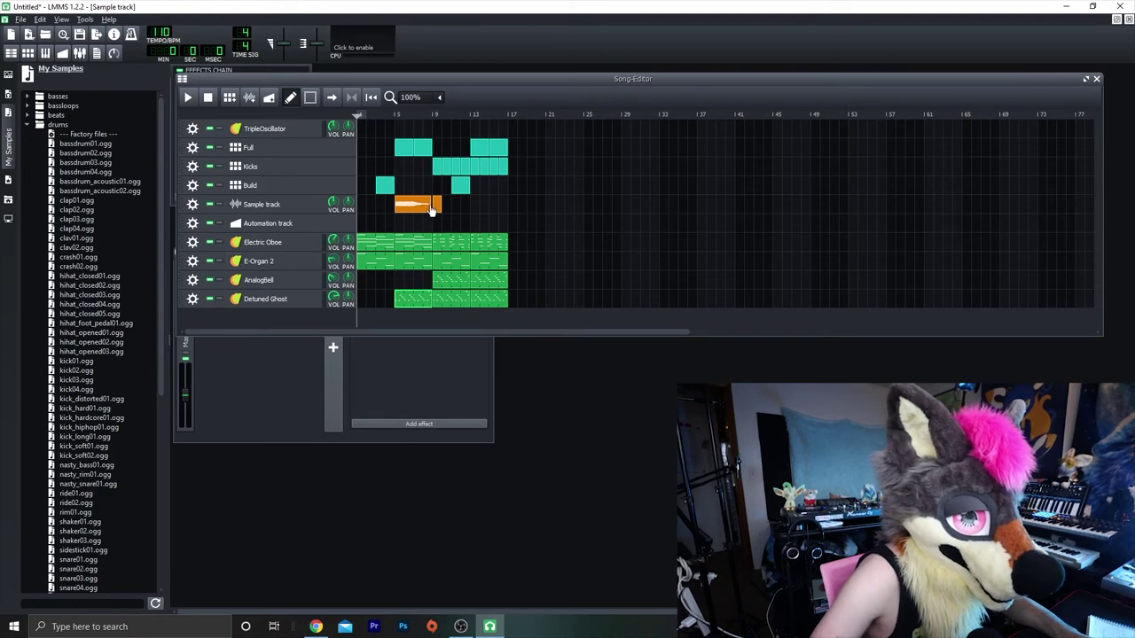
pyautogui.moveTo(429, 206); pyautogui.dragTo(445, 226)
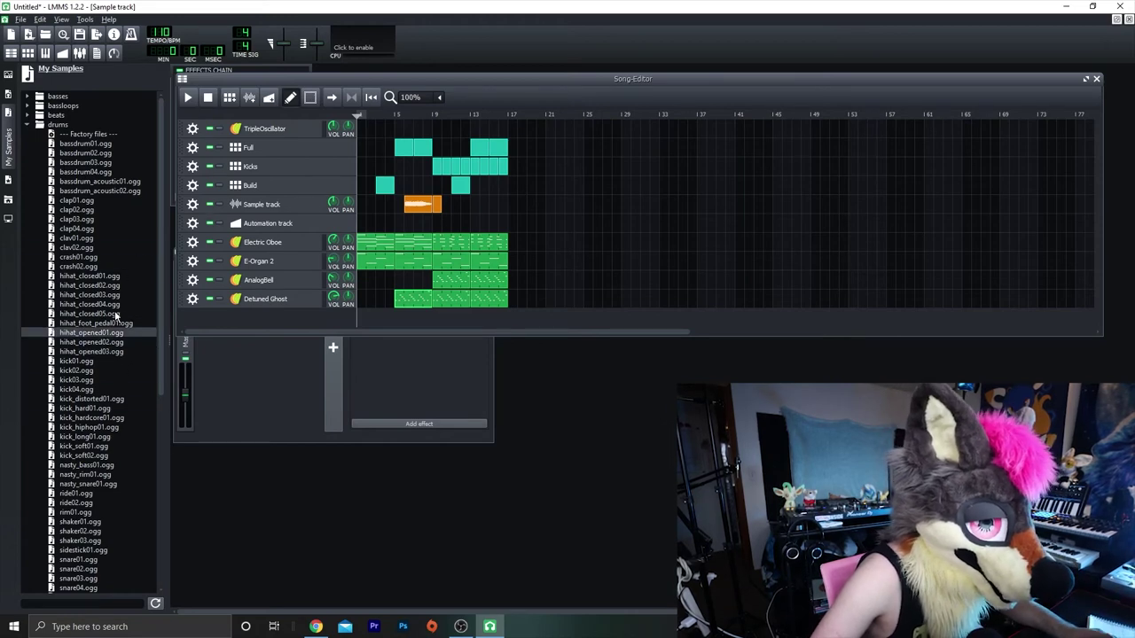
# - Preview crash02.ogg and crash01.ogg, then add crash02.ogg to the Sample track
pyautogui.scroll(-3, 115, 430)
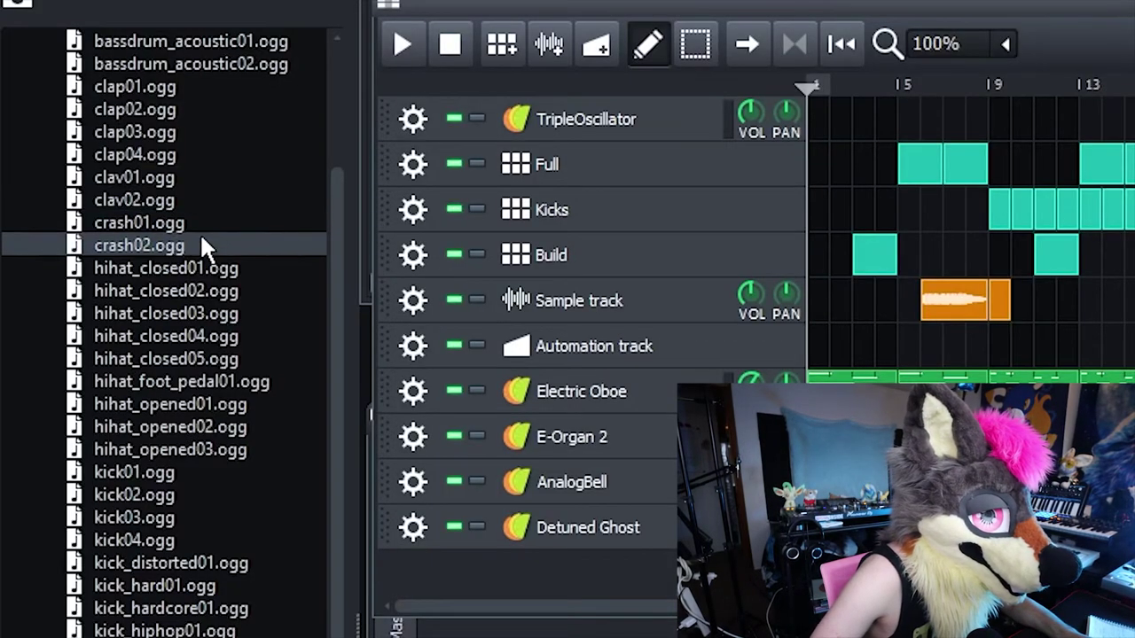
pyautogui.click(105, 182)
pyautogui.click(97, 172)
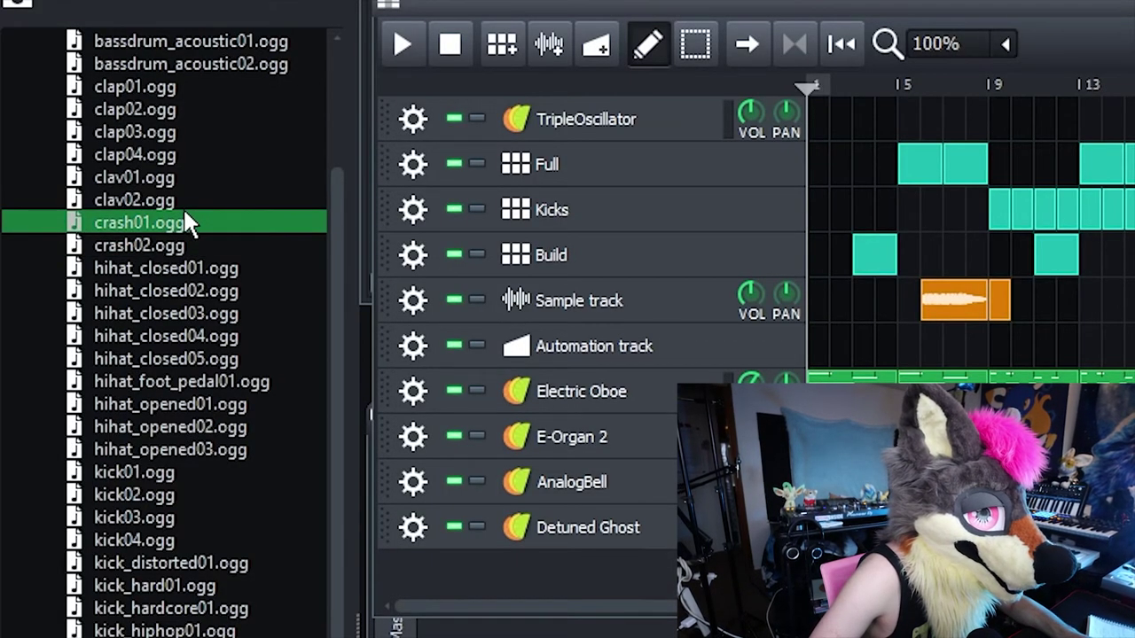
pyautogui.moveTo(111, 245); pyautogui.dragTo(1002, 292)
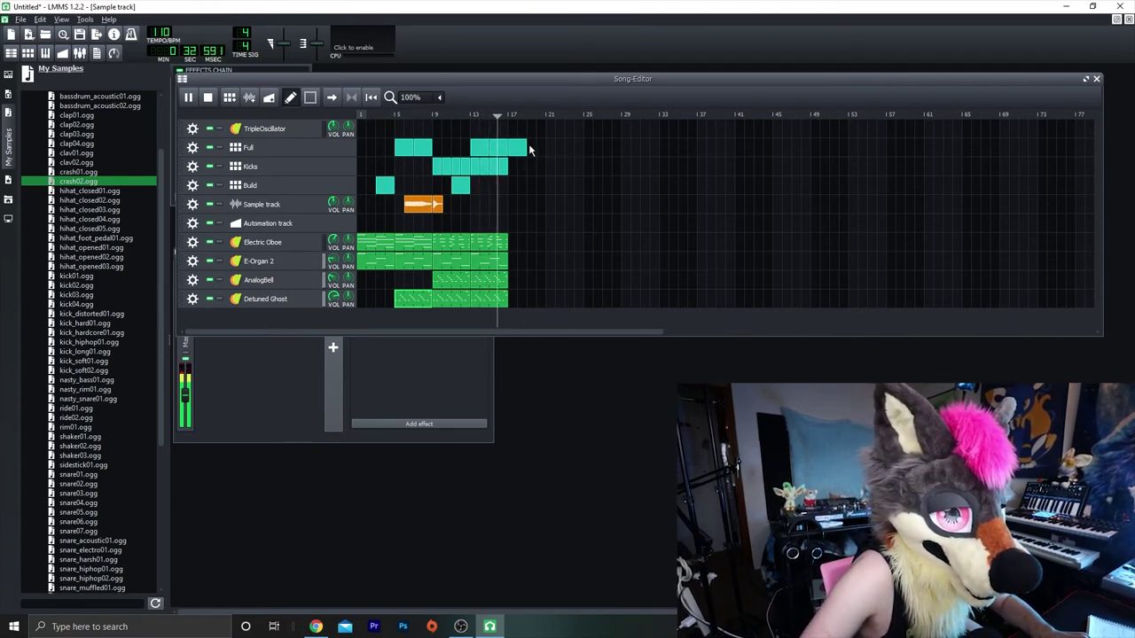
# - Lengthen the Full, AnalogBell and Detuned Ghost clips and copy the sample clip to bar 18
pyautogui.moveTo(525, 148); pyautogui.dragTo(545, 148)
pyautogui.moveTo(507, 280); pyautogui.dragTo(533, 304)
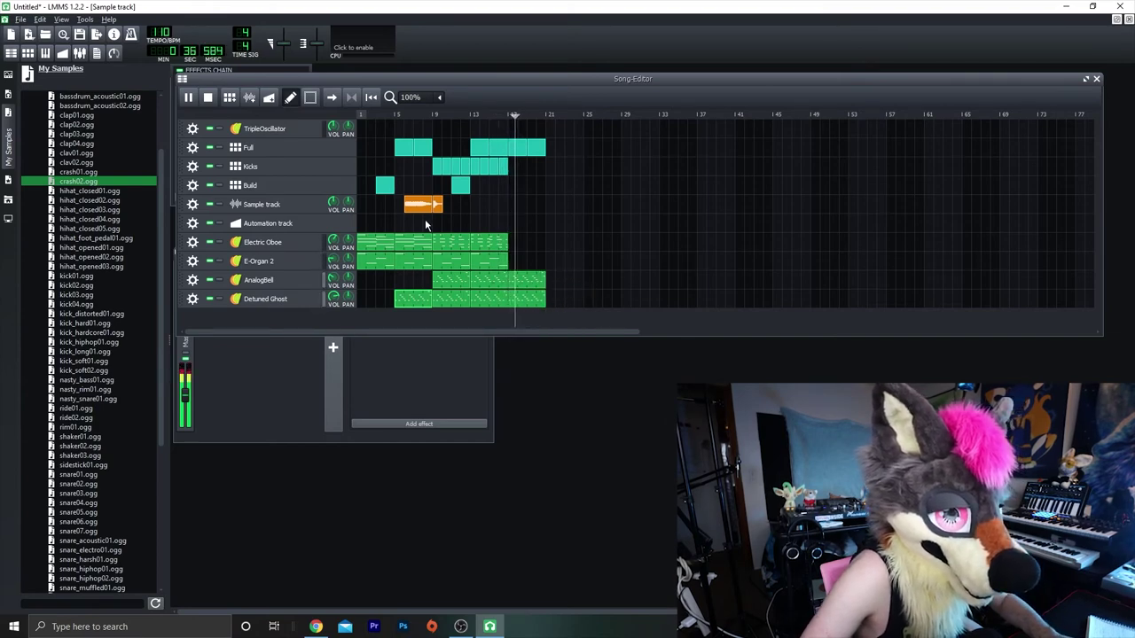
pyautogui.moveTo(418, 205); pyautogui.dragTo(532, 203)
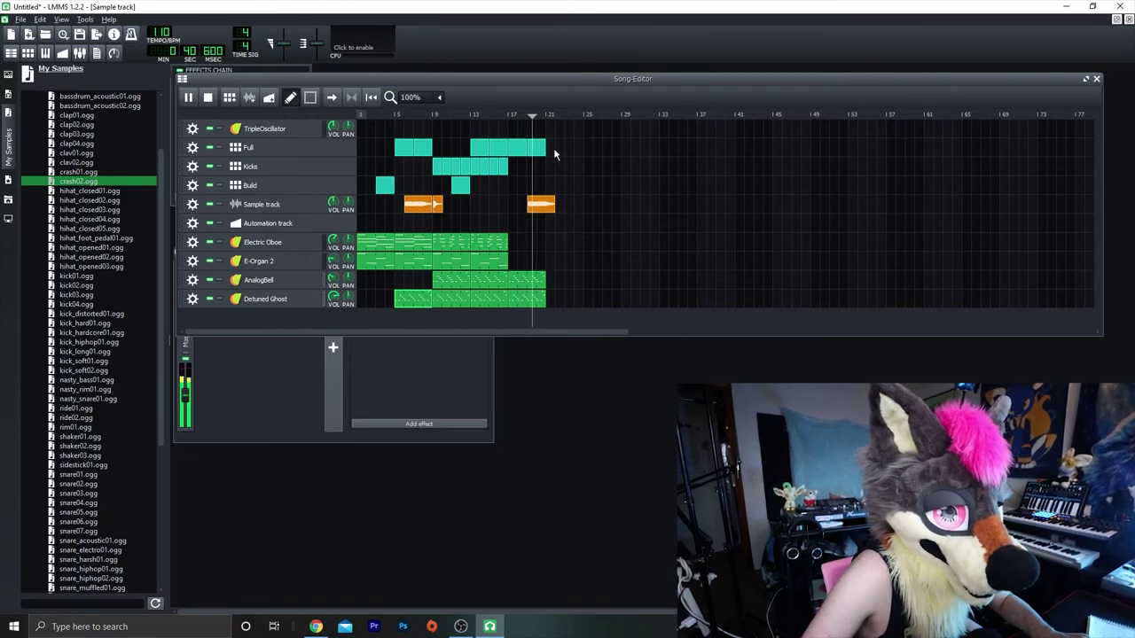
pyautogui.moveTo(546, 151); pyautogui.dragTo(558, 158)
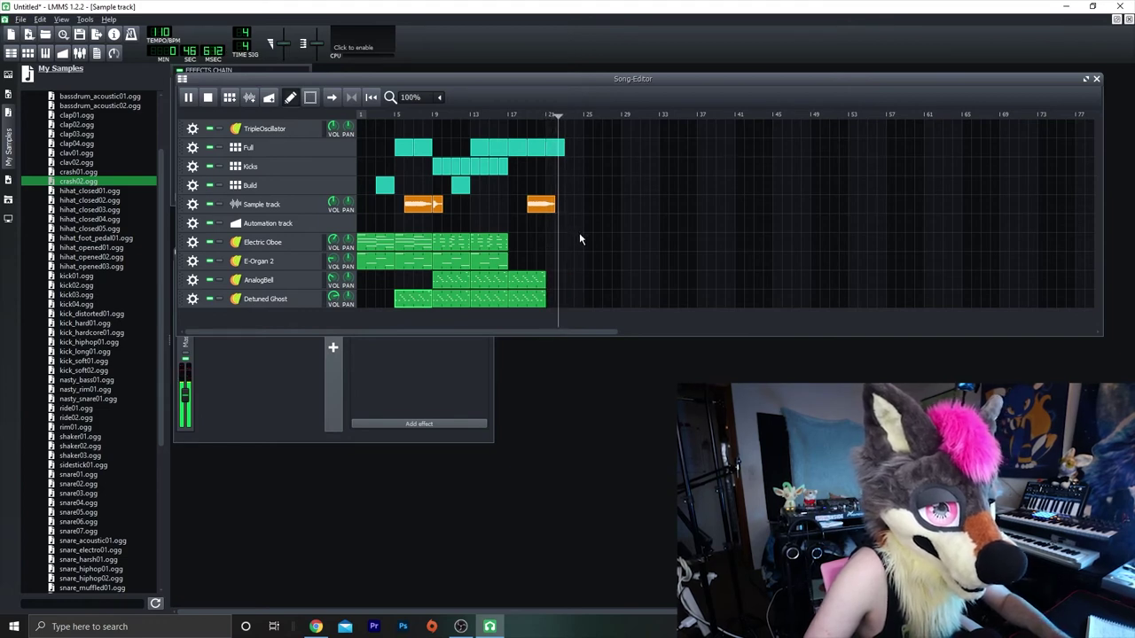
pyautogui.press('space')
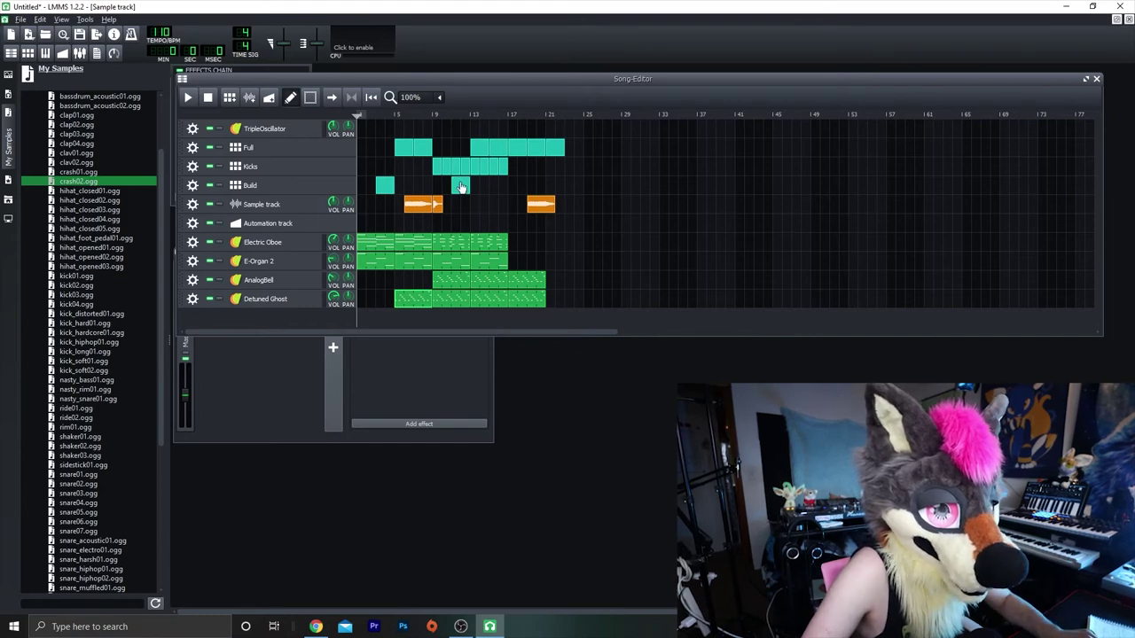
# - Delete an unwanted Build copy and shorten the later sample clip, moving it near bar 19
pyautogui.moveTo(460, 187); pyautogui.dragTo(608, 223)
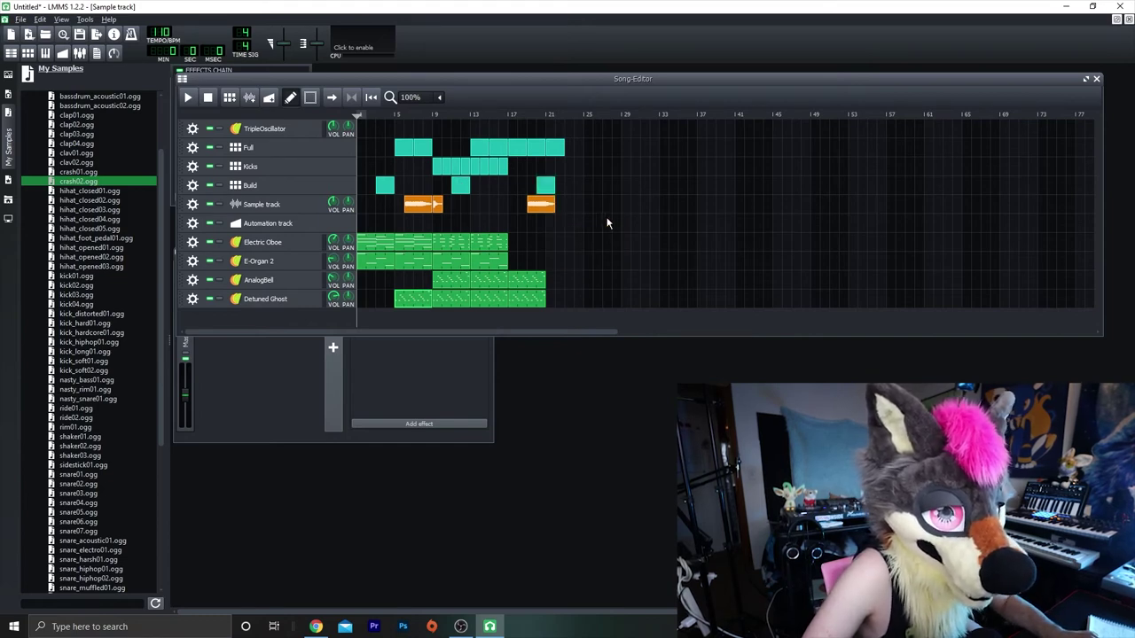
pyautogui.rightClick(549, 185)
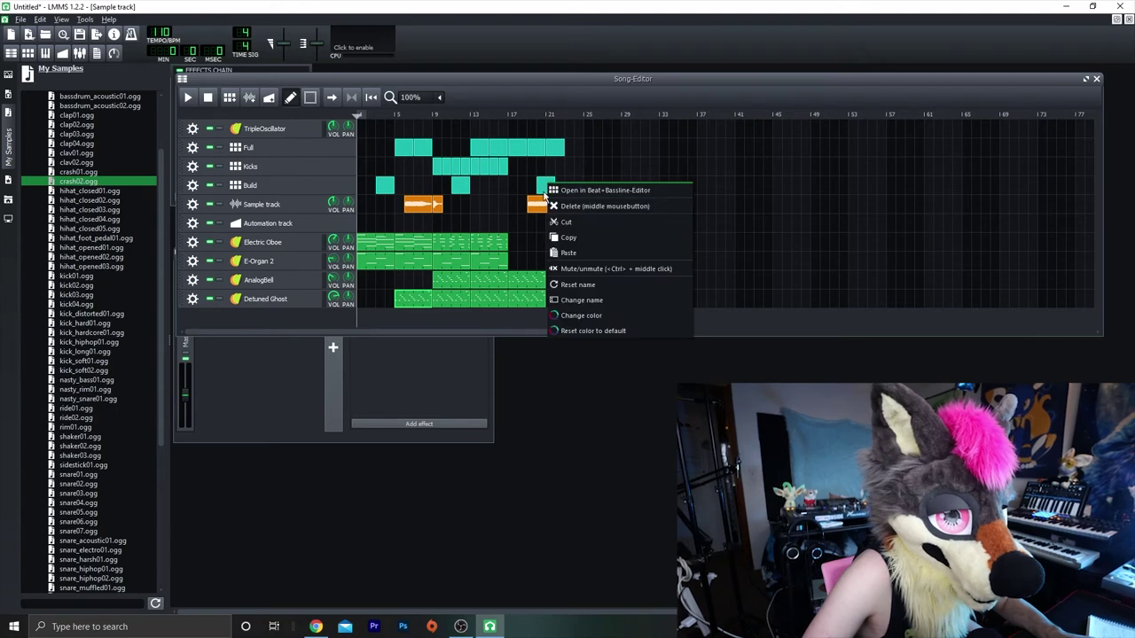
pyautogui.click(542, 189)
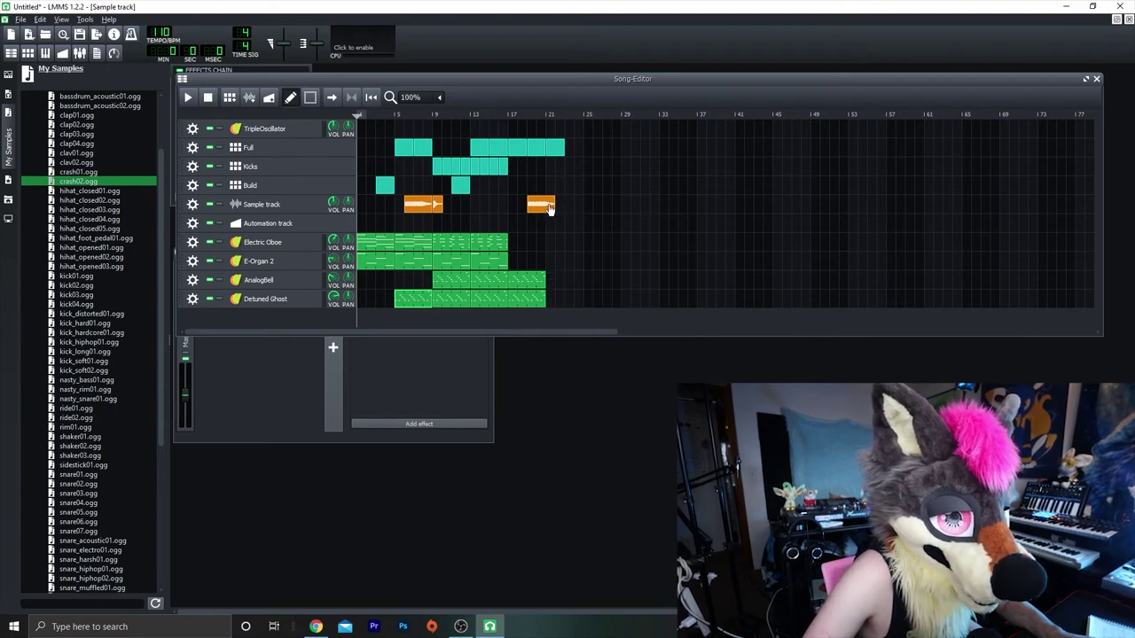
pyautogui.moveTo(556, 204); pyautogui.dragTo(545, 208)
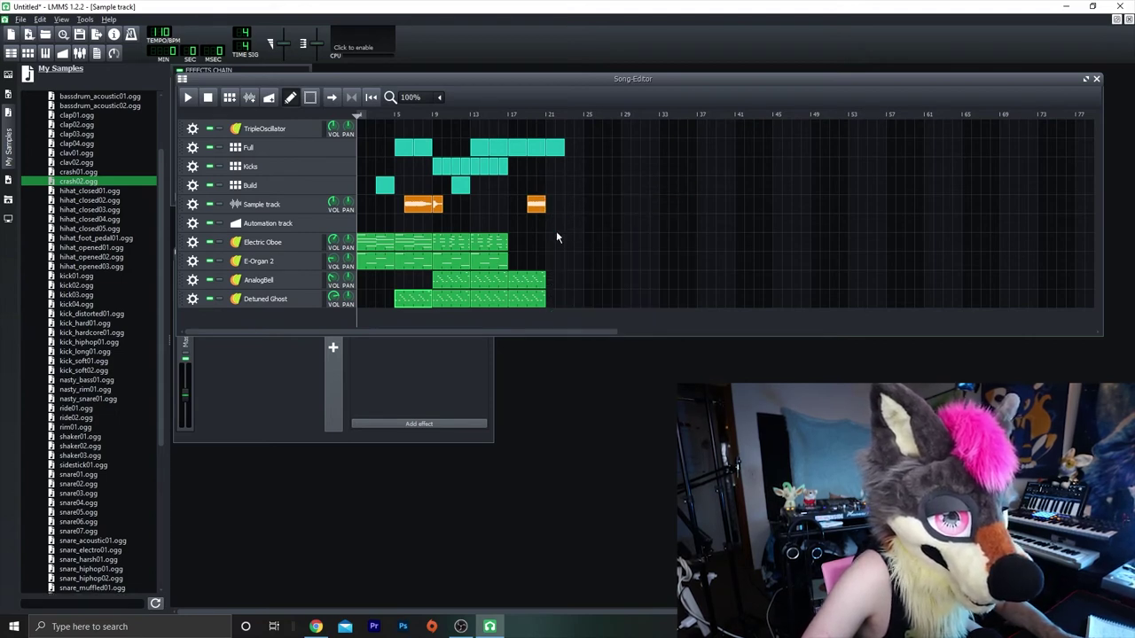
pyautogui.moveTo(439, 205); pyautogui.dragTo(554, 209)
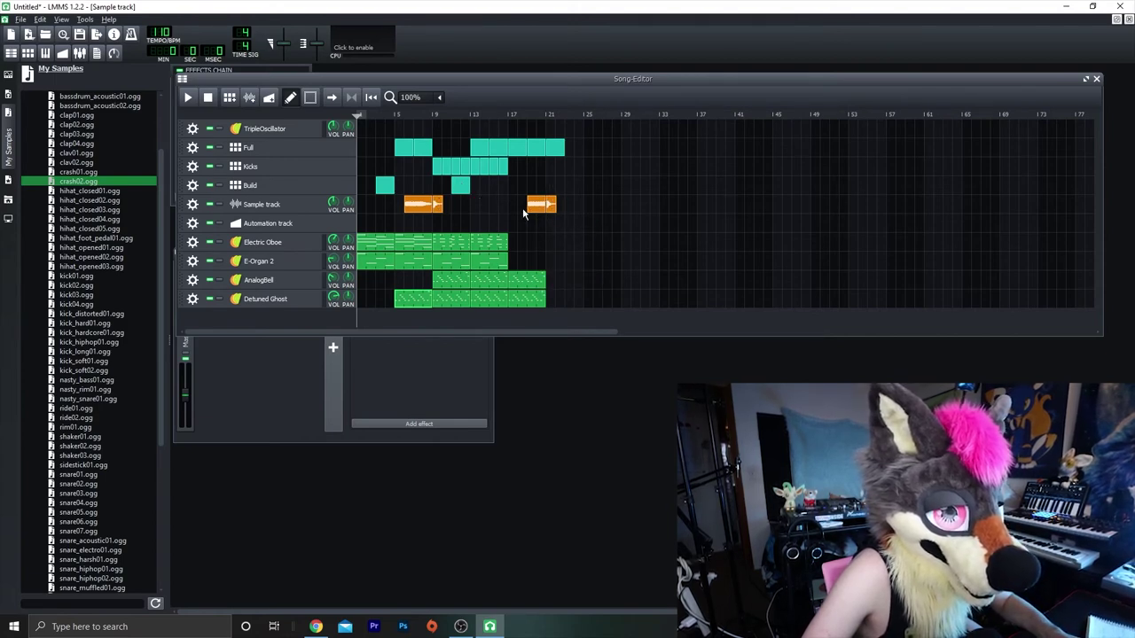
# - Copy E-Organ 2 to bar 21, remove a stray Kicks clip, and extend E-Organ 2 and Full to bar 29
pyautogui.moveTo(485, 261); pyautogui.dragTo(547, 303)
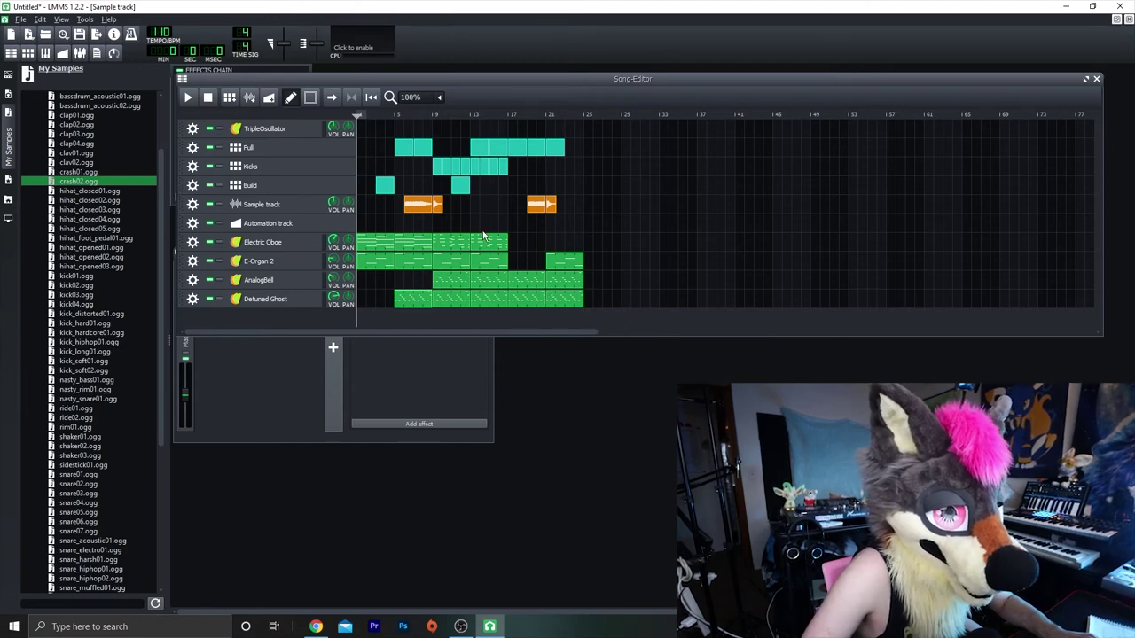
pyautogui.middleClick(542, 168)
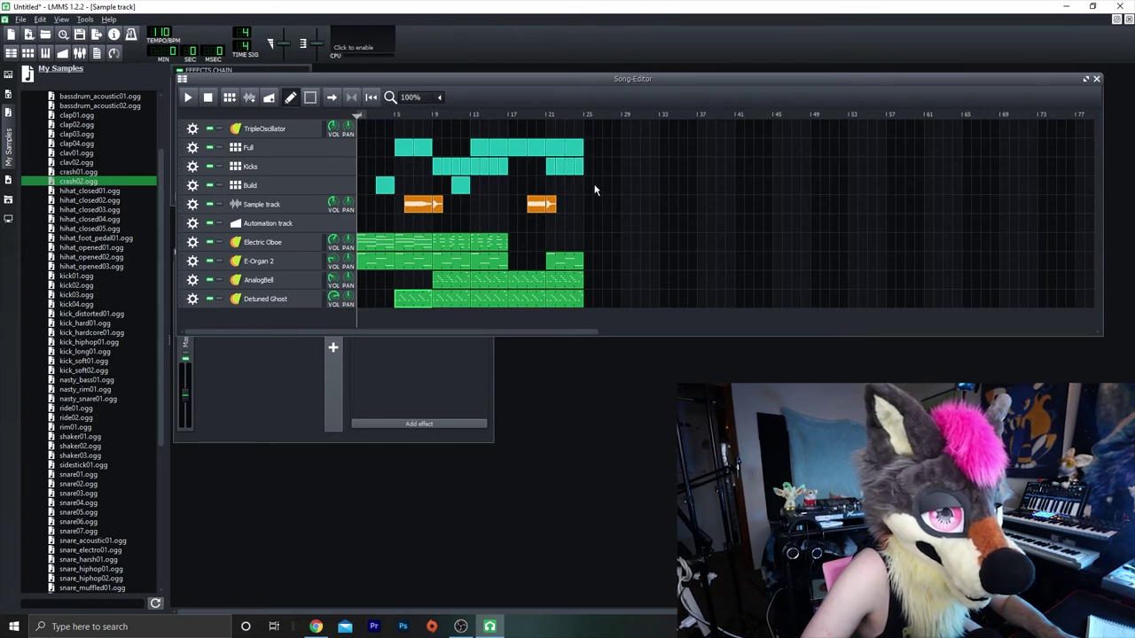
pyautogui.moveTo(586, 262); pyautogui.dragTo(620, 296)
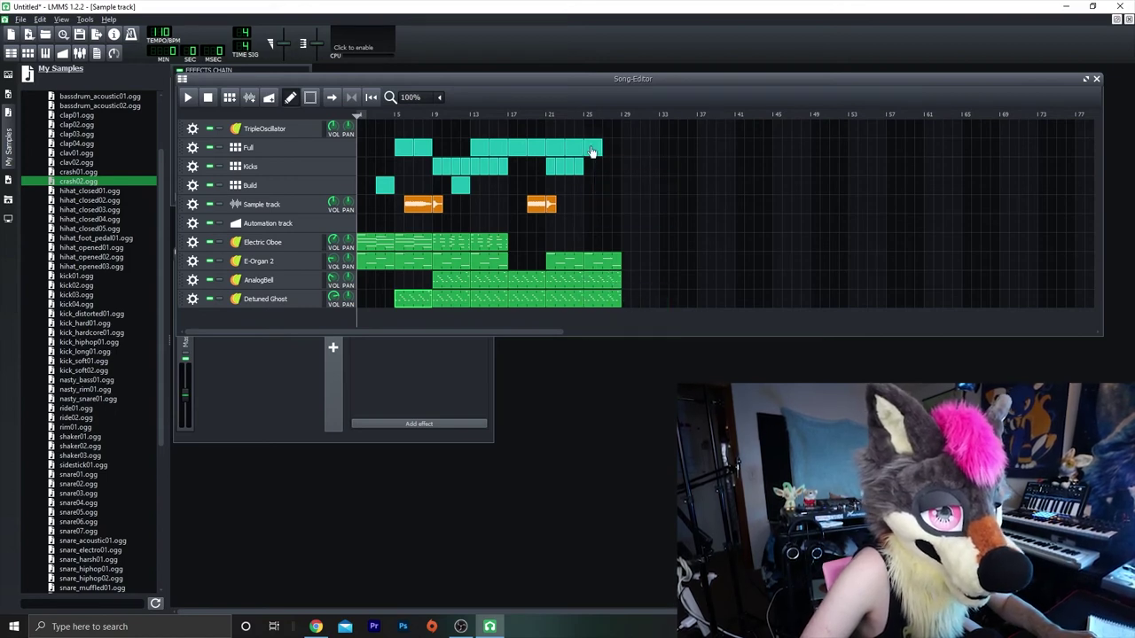
pyautogui.moveTo(582, 149); pyautogui.dragTo(592, 169)
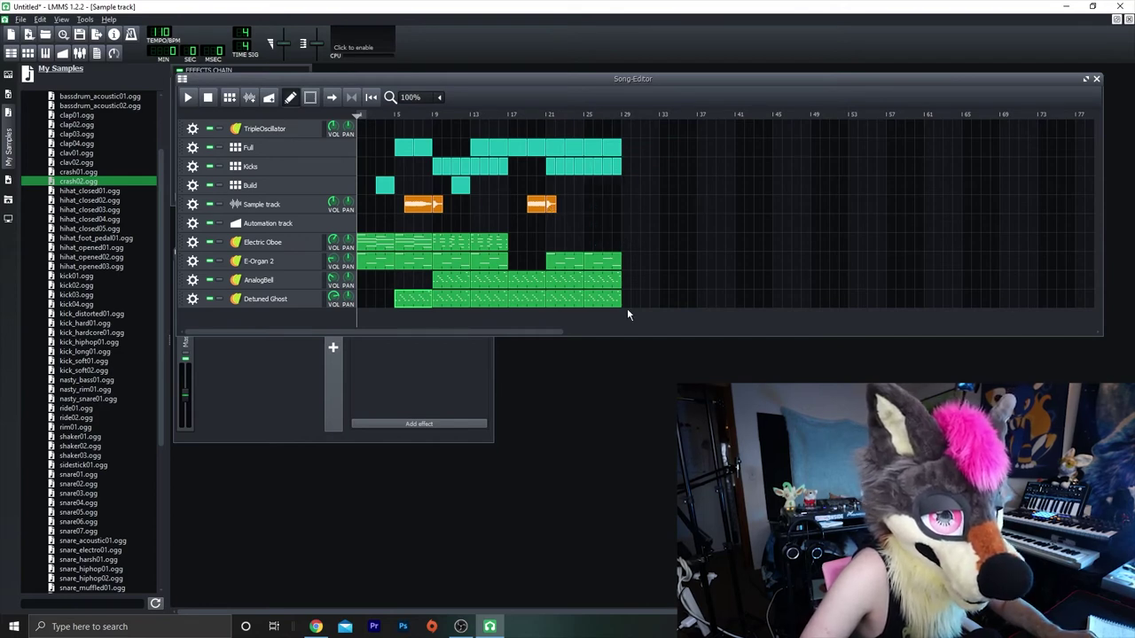
pyautogui.moveTo(619, 301); pyautogui.dragTo(628, 304)
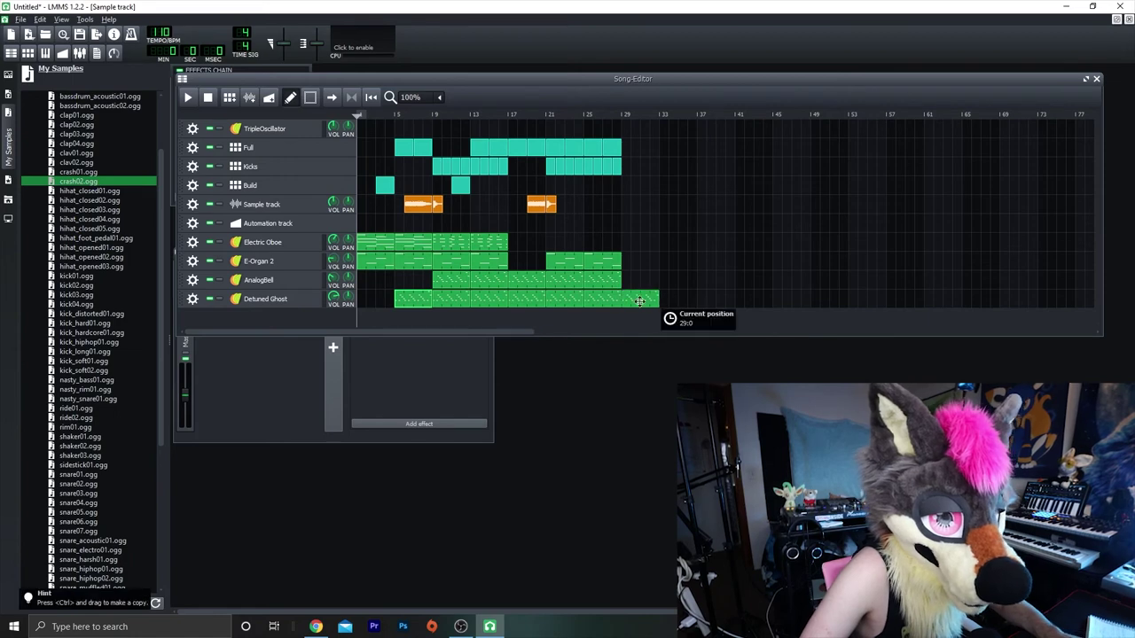
# - Add one extra note to the new Detuned Ghost clip's melody, then play the song from the start
pyautogui.doubleClick(651, 300)
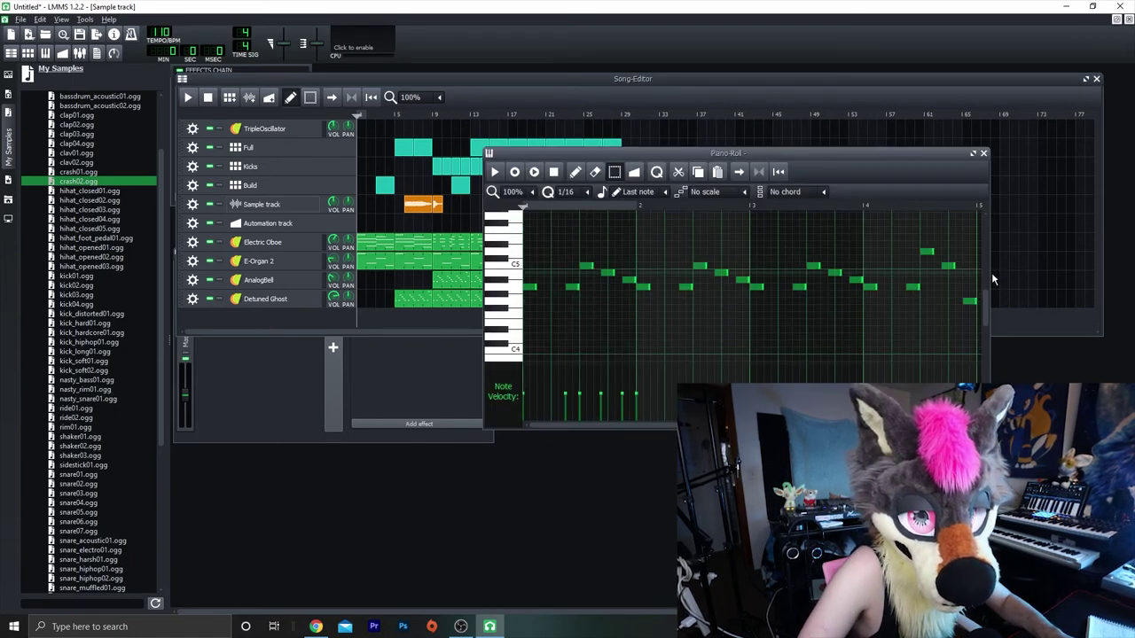
pyautogui.moveTo(990, 275); pyautogui.dragTo(1053, 293)
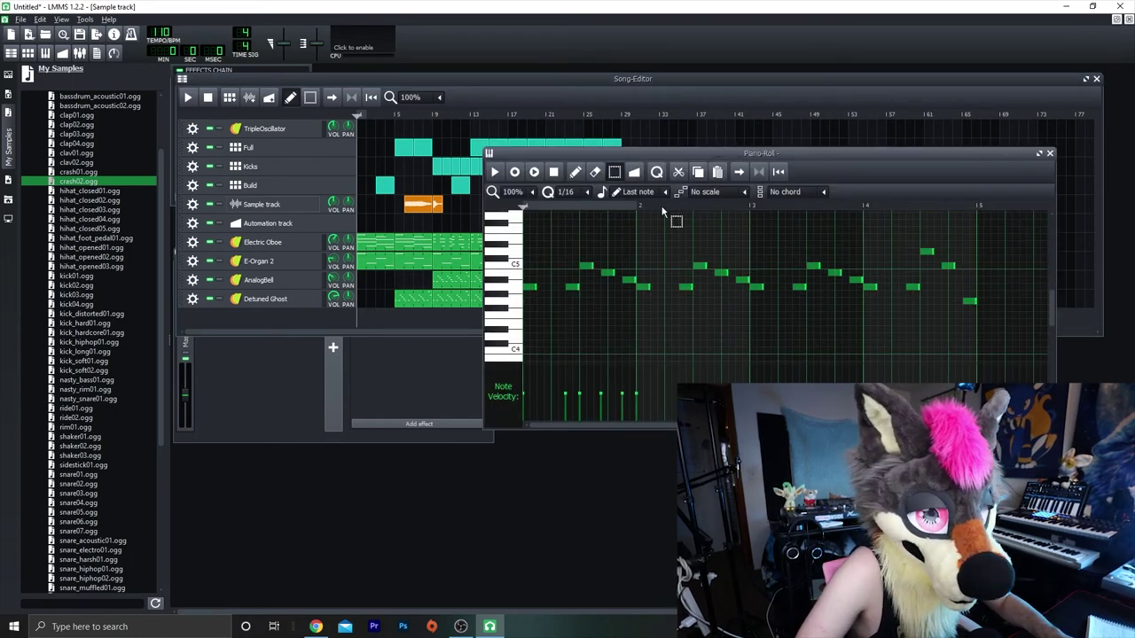
pyautogui.click(983, 286)
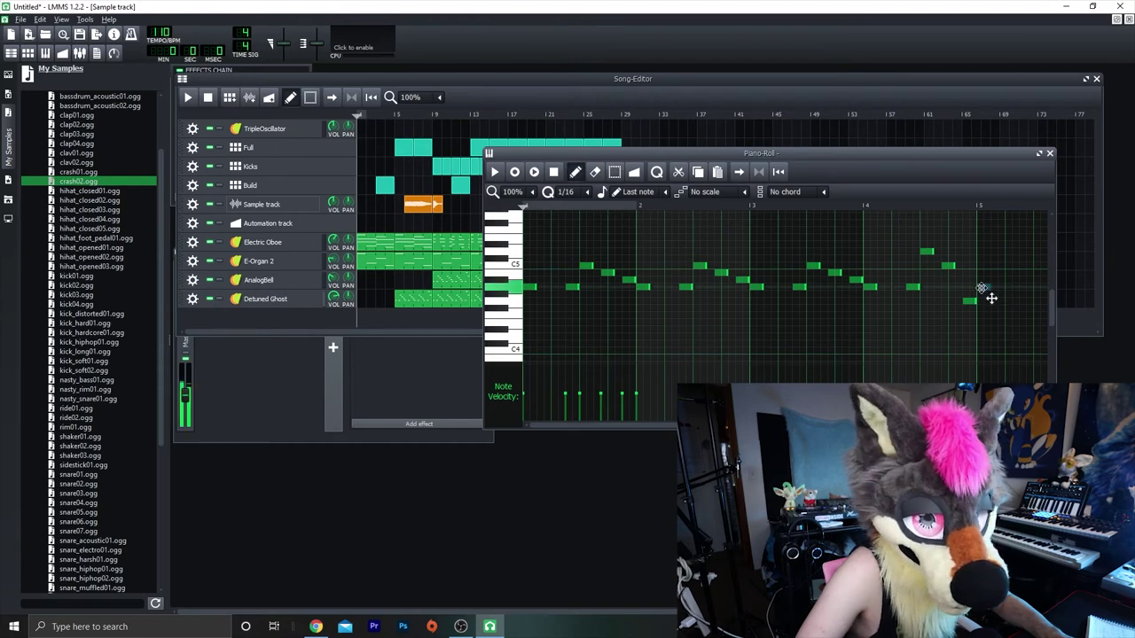
pyautogui.click(1048, 152)
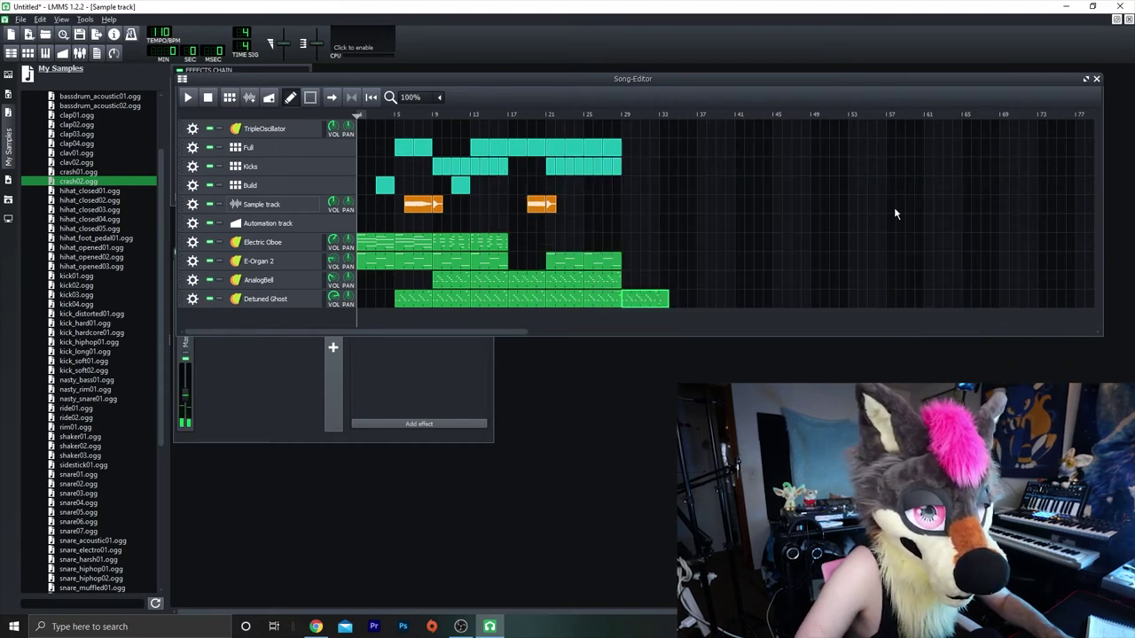
pyautogui.click(187, 99)
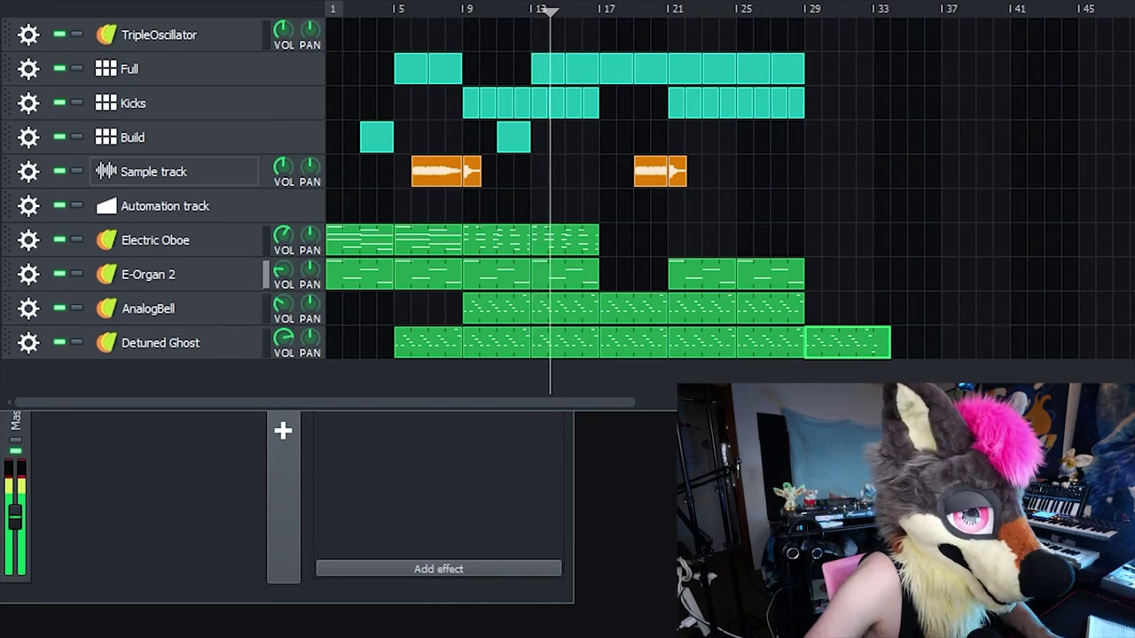
# - Place a short sample hit at bar 14, copy the Electric Oboe clip to bar 25, and stop playback
pyautogui.moveTo(477, 177); pyautogui.dragTo(540, 173)
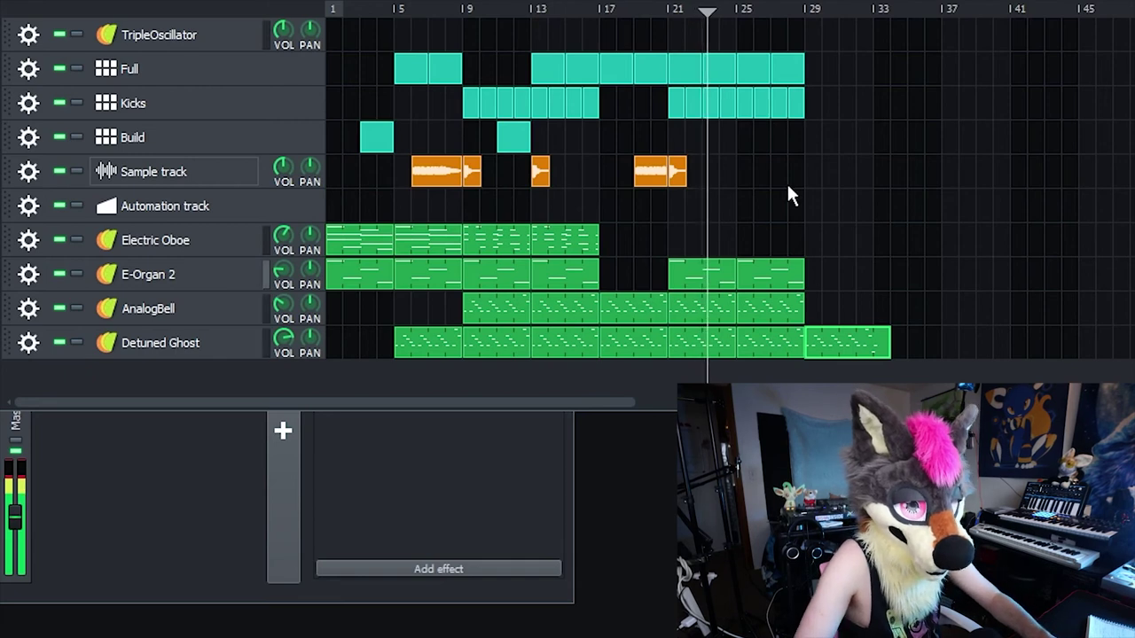
pyautogui.moveTo(572, 239); pyautogui.dragTo(749, 244)
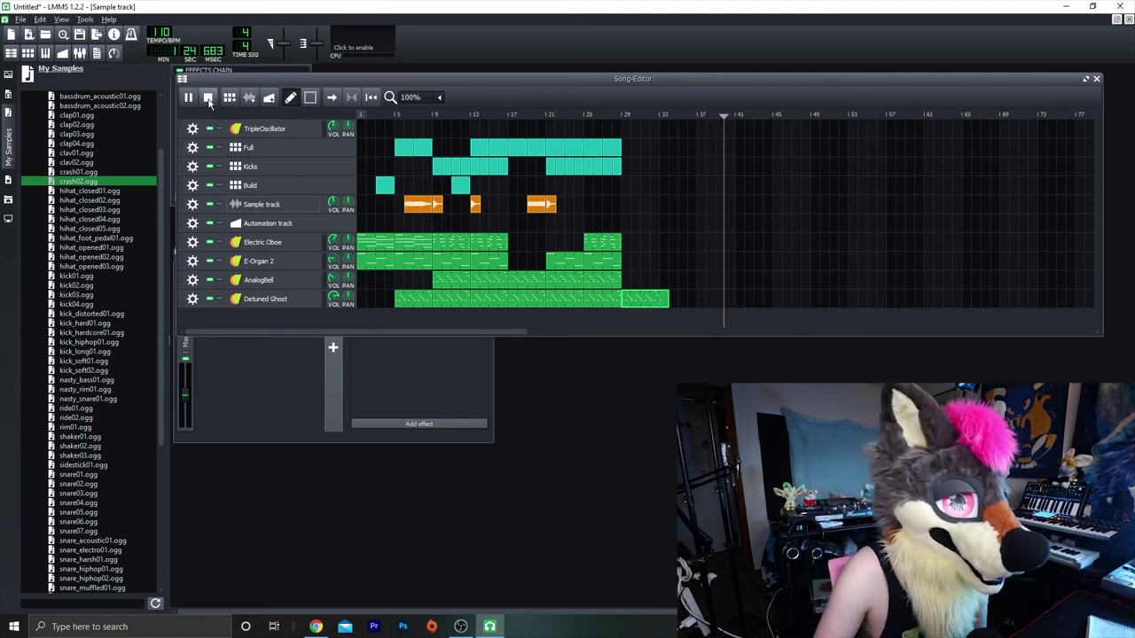
pyautogui.click(209, 100)
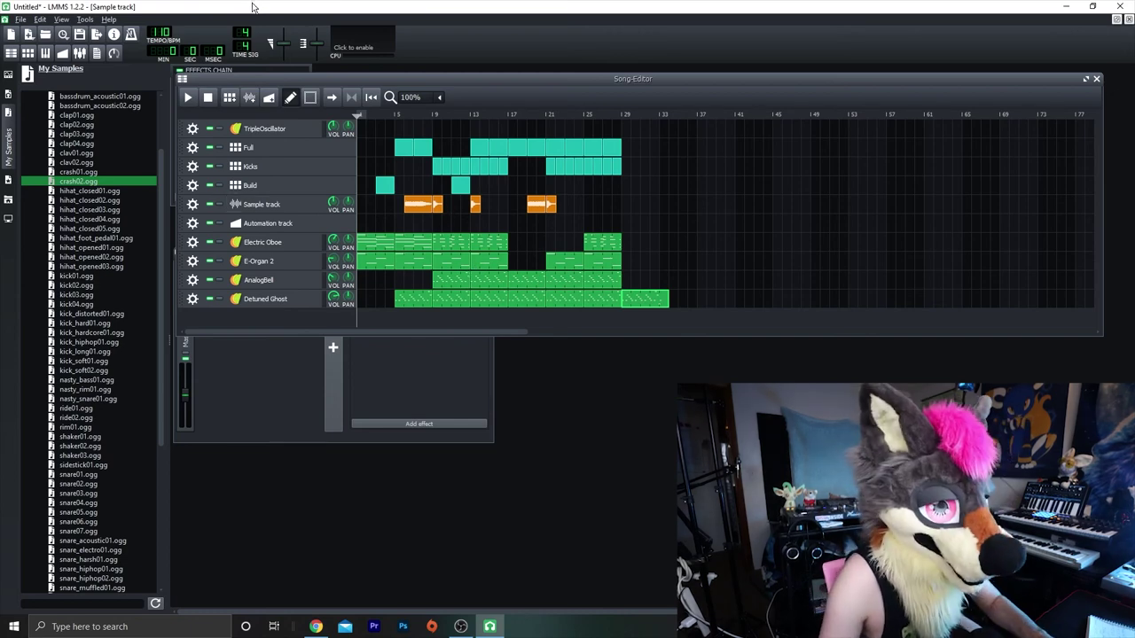
# - Start saving the project with Ctrl+S, naming it 'IntroToCompute'
pyautogui.hotkey('ctrl', 's')
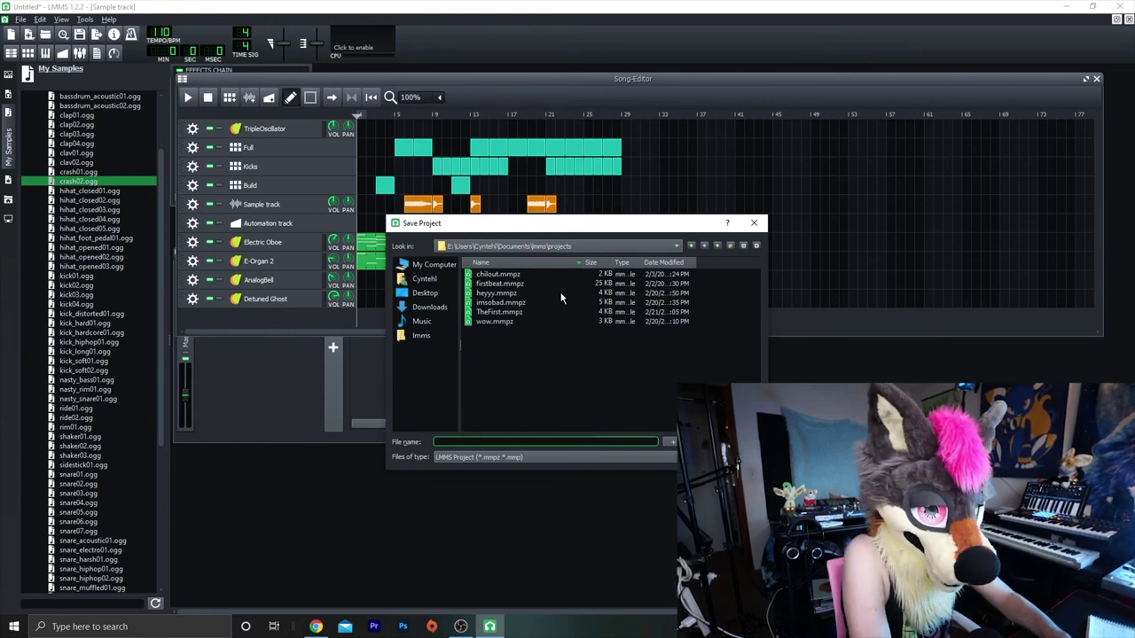
pyautogui.write('IntroTo')
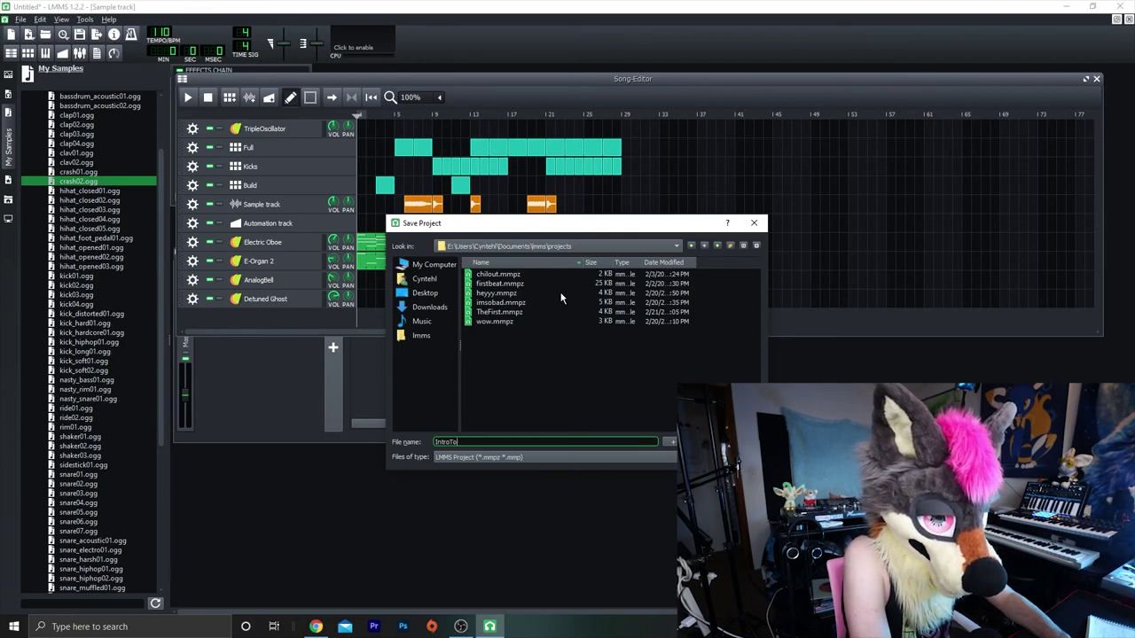
pyautogui.write('ComputerMu')
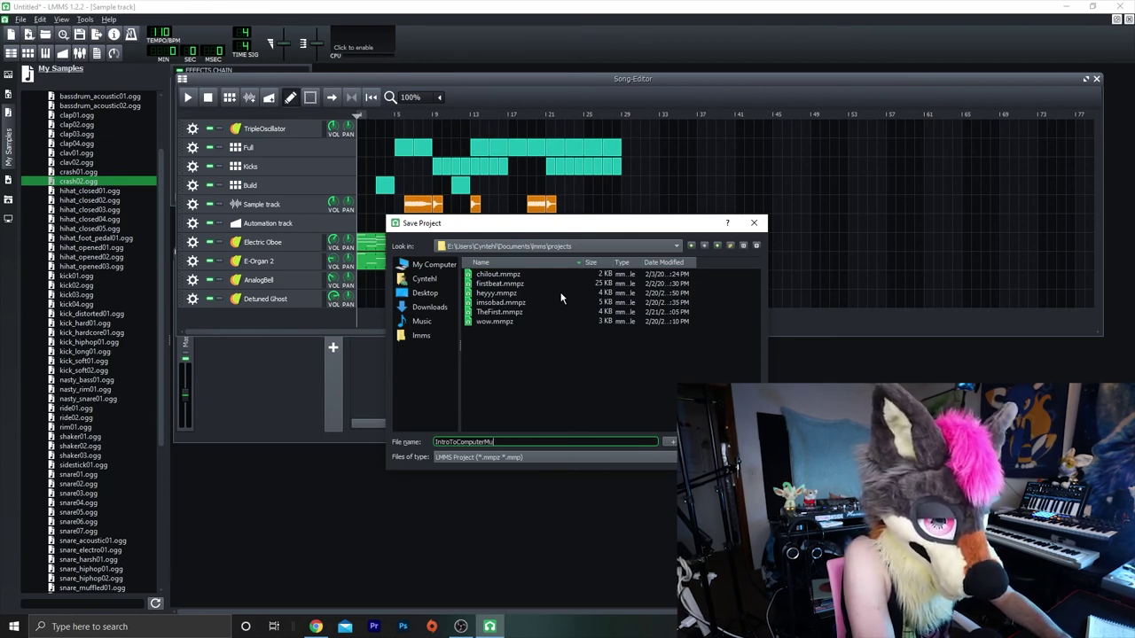